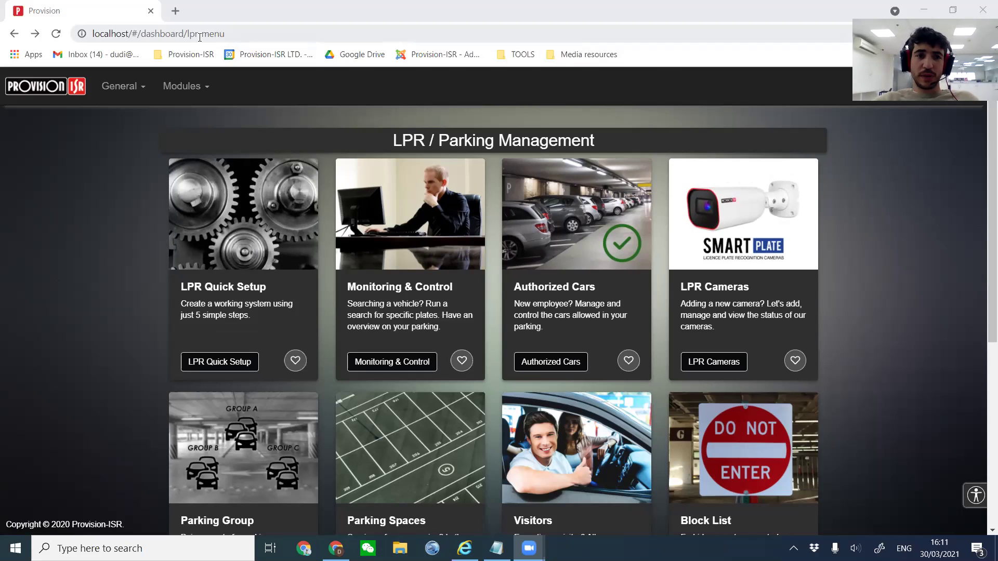
Browse the parking management module cards and launch the LPR Quick Setup wizard.
click(202, 35)
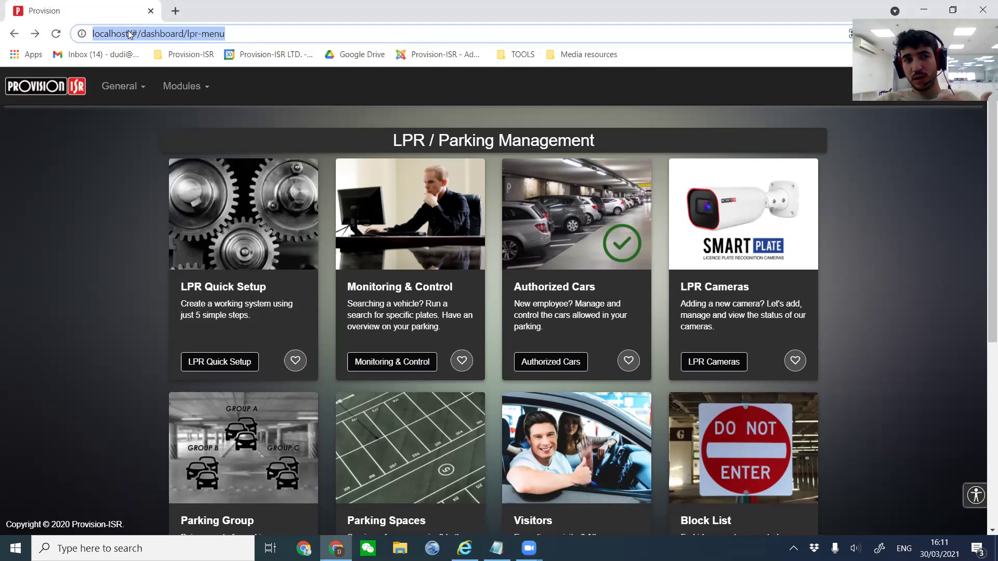
click(95, 254)
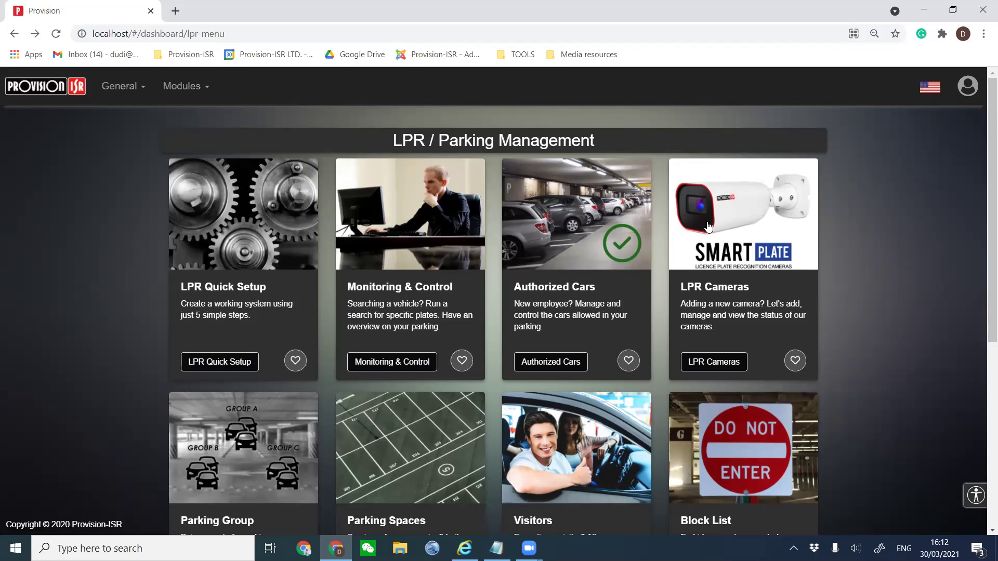
scroll(708, 227, down, 3)
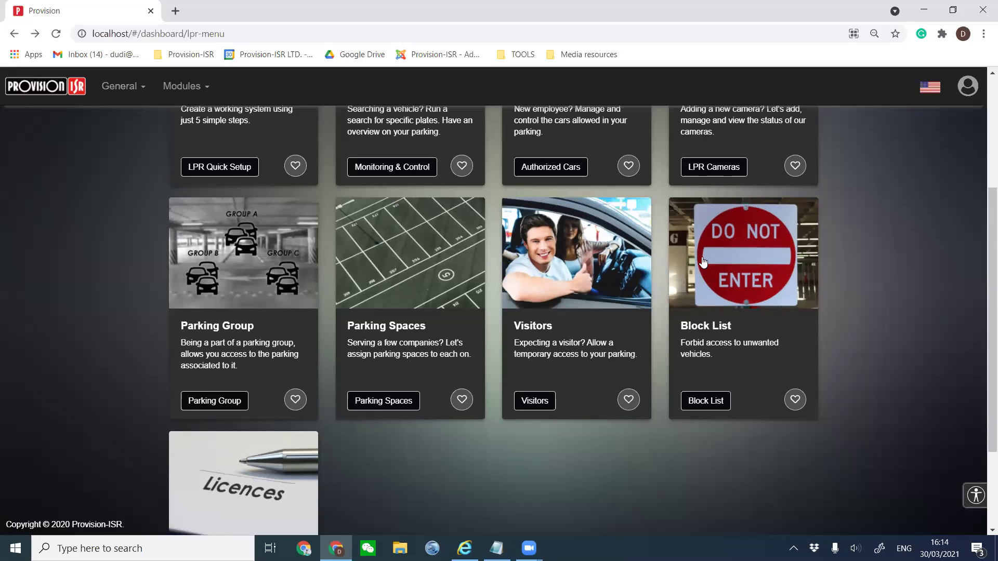
scroll(733, 316, down, 3)
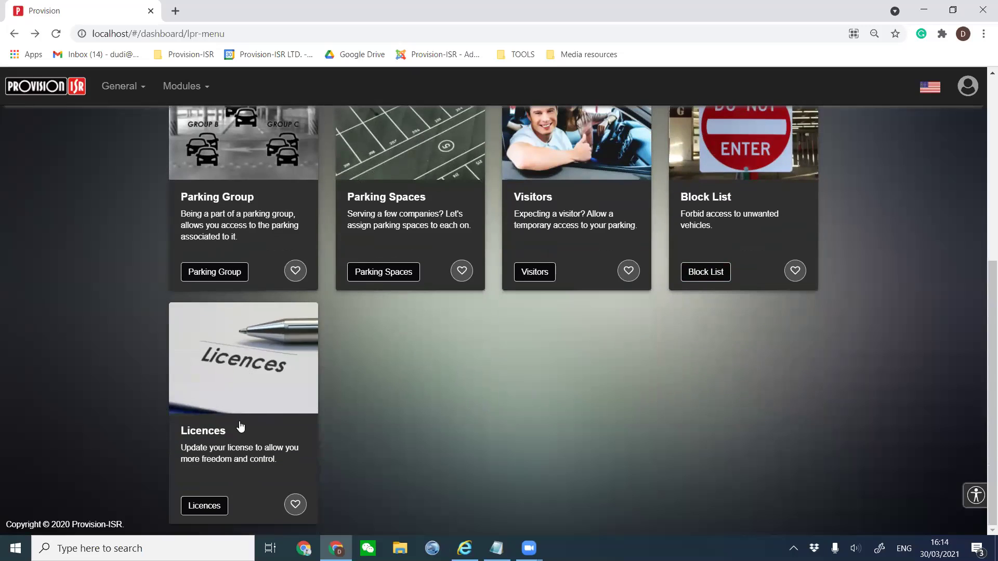
scroll(393, 452, up, 6)
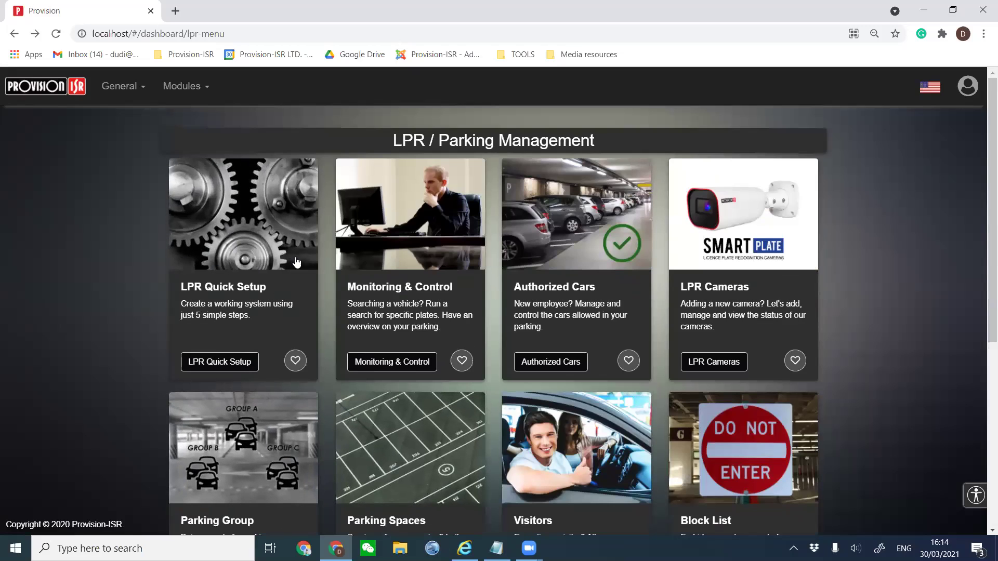
click(220, 233)
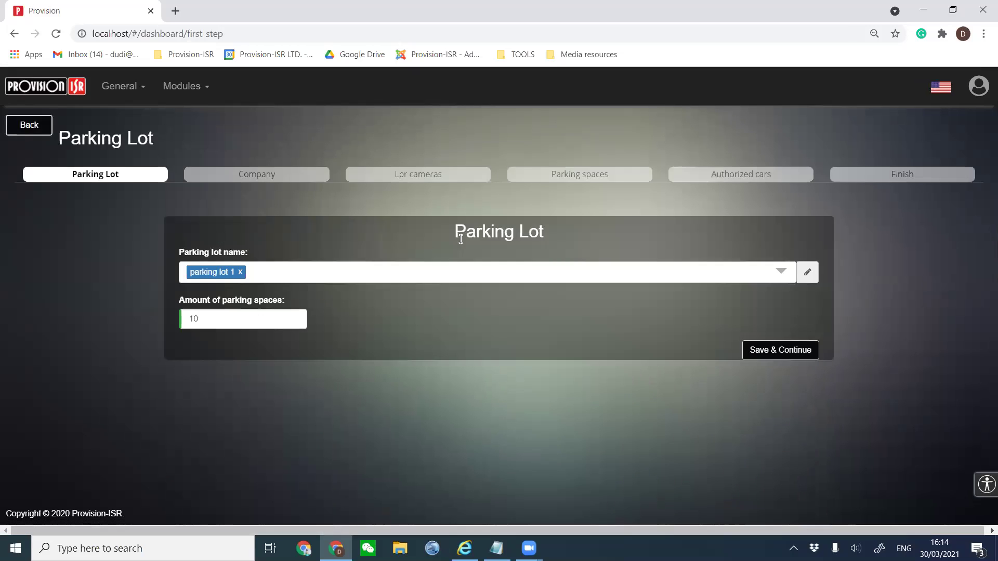
Keep the parking lot name and 10 parking spaces, then save parking lot 1.
drag(559, 229, 456, 236)
click(439, 240)
click(807, 271)
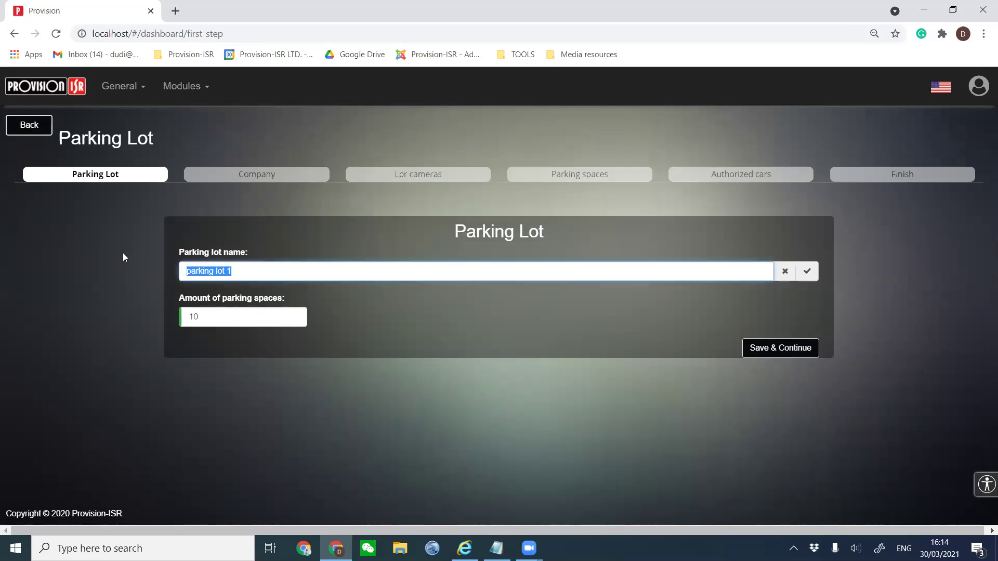
key(End)
click(217, 316)
key(ctrl+a)
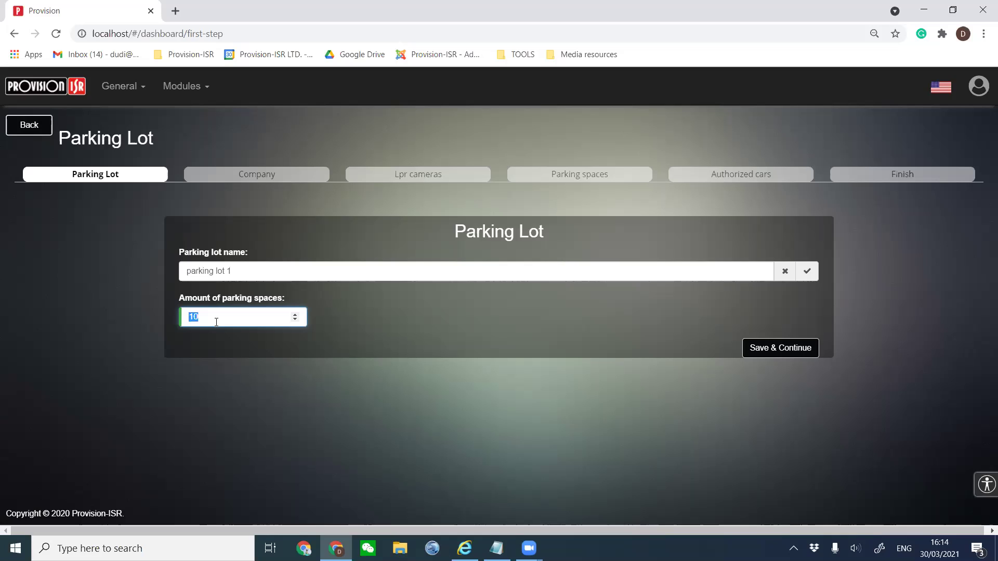
click(191, 315)
double_click(192, 316)
click(774, 345)
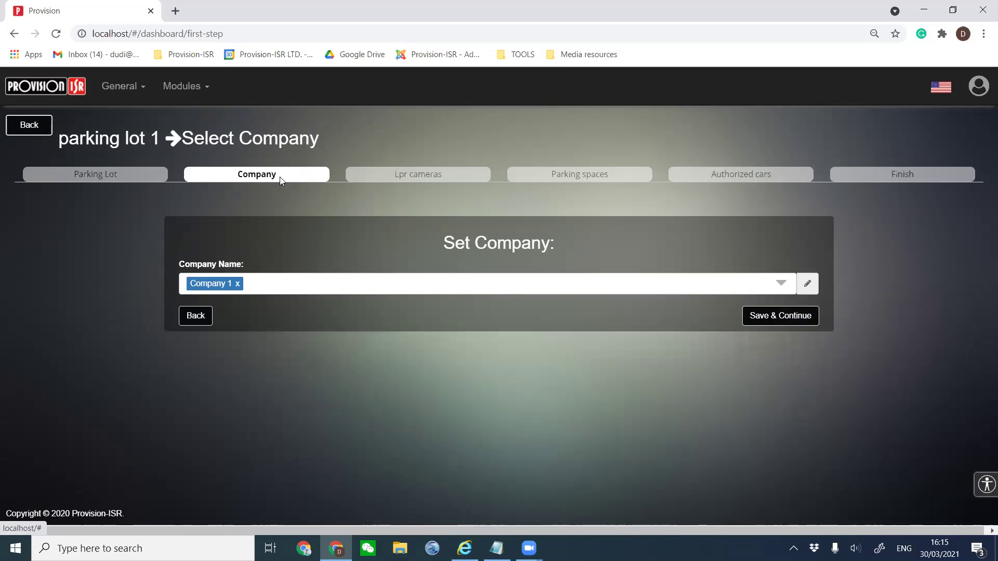
Confirm Company 1 as the company for parking lot 1 and save it.
click(255, 293)
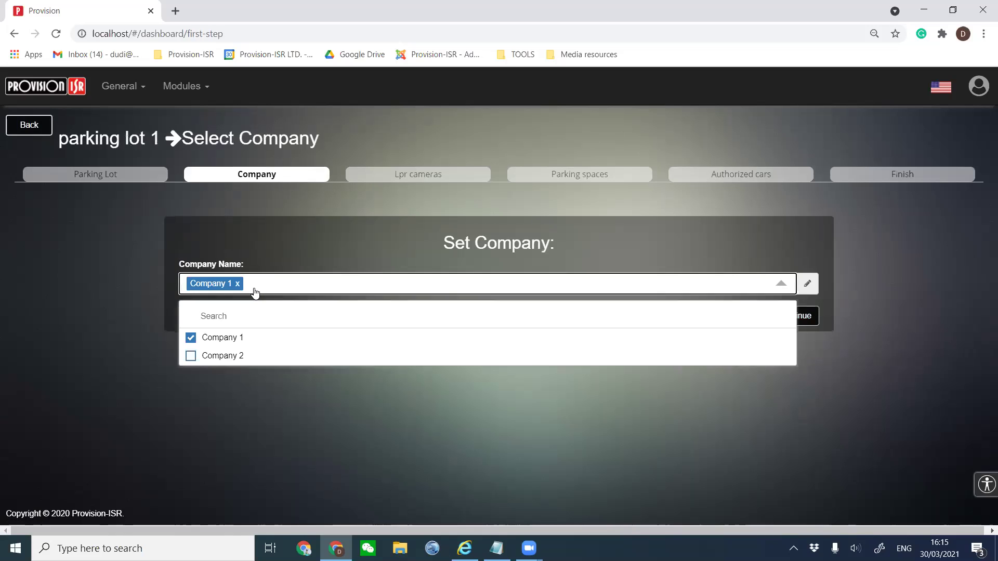
click(255, 292)
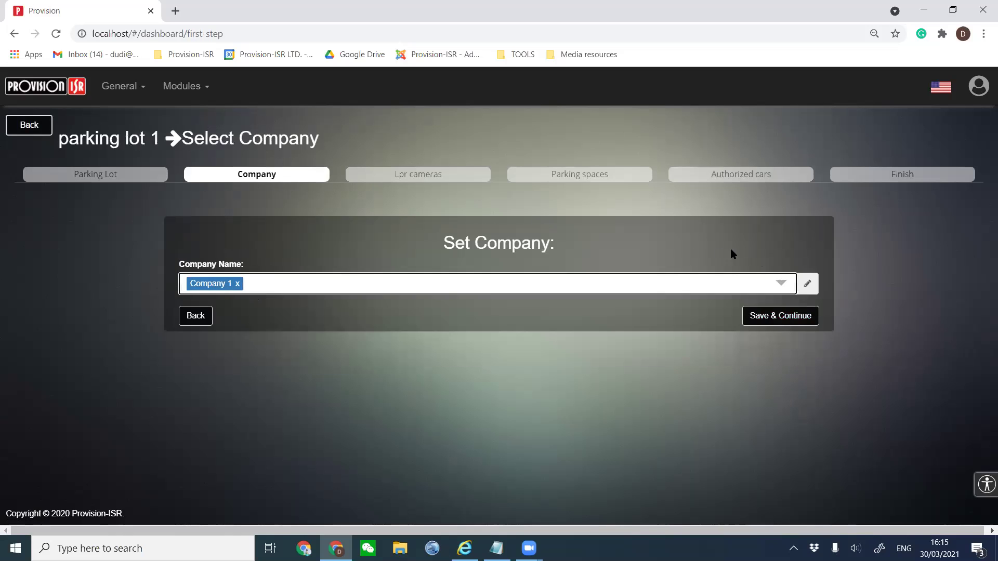
click(809, 285)
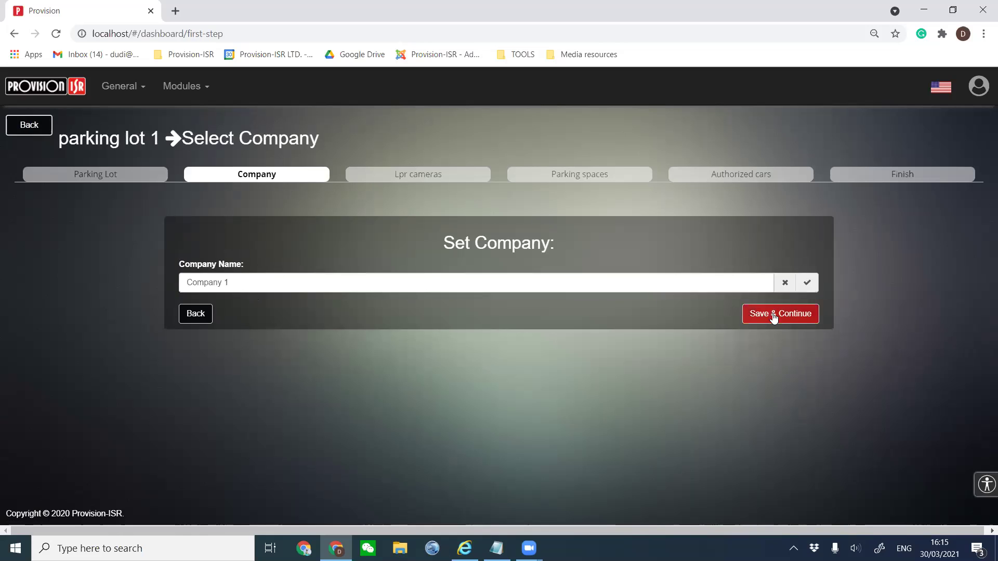
drag(258, 287, 96, 291)
click(337, 283)
click(751, 314)
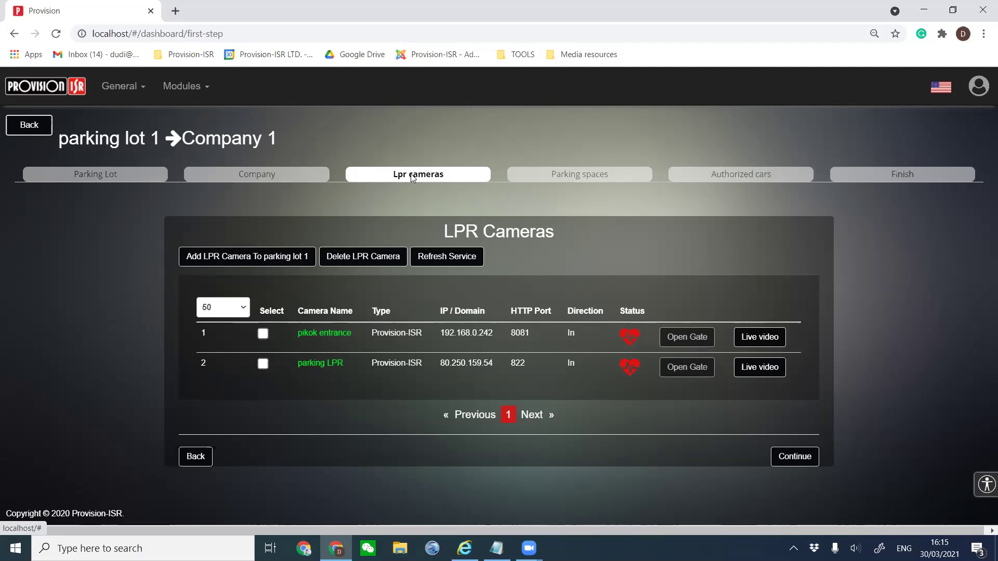
Add a new camera named LPR Camera 1 with IP address 192.168.0.178.
click(242, 263)
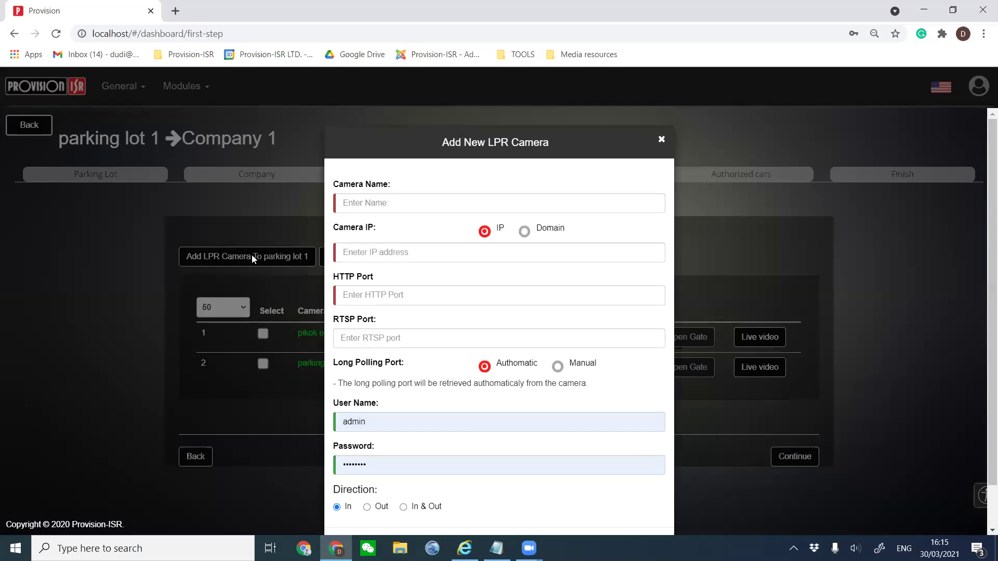
click(396, 202)
click(397, 252)
click(403, 251)
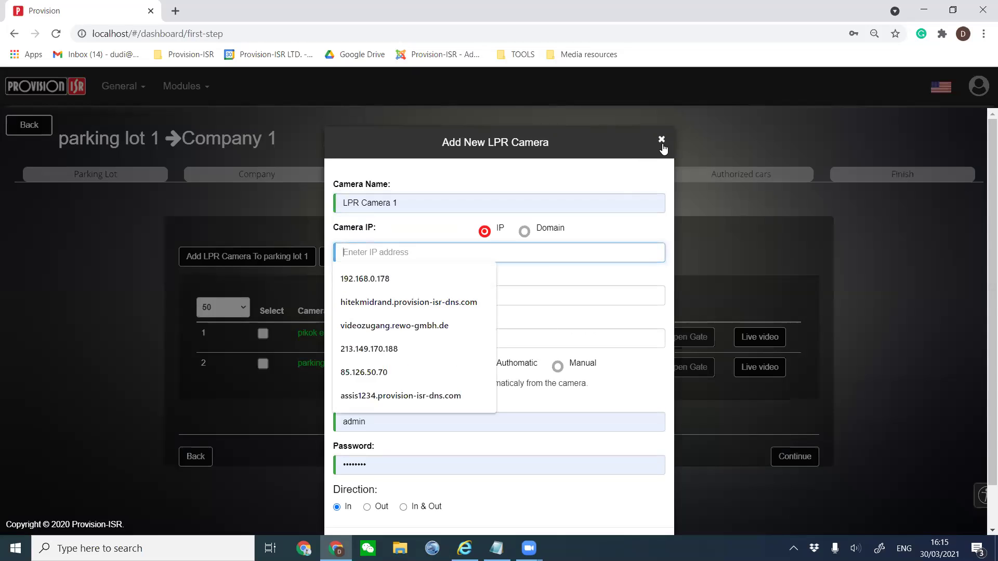
click(663, 142)
click(226, 255)
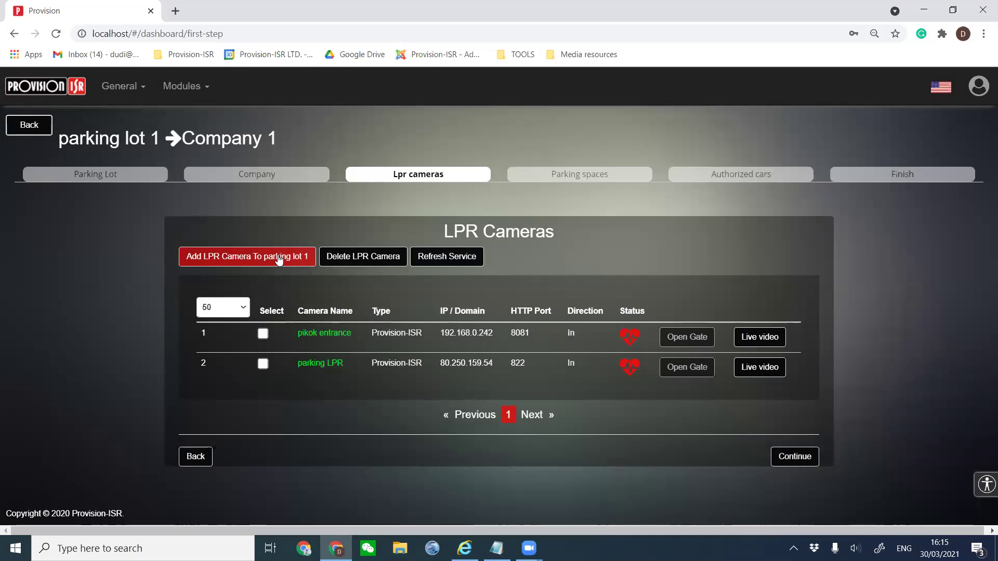
click(277, 257)
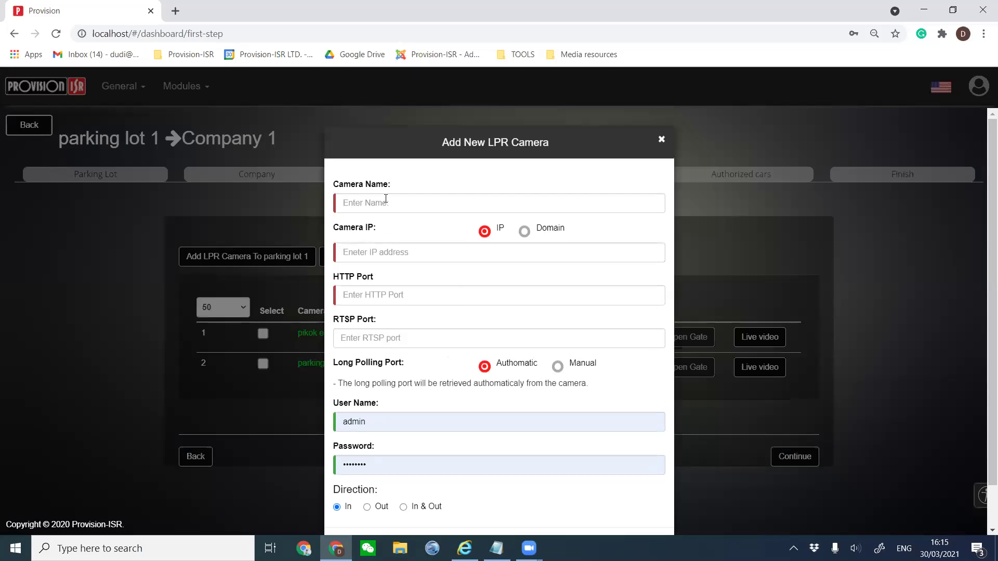
click(382, 200)
click(371, 243)
click(371, 243)
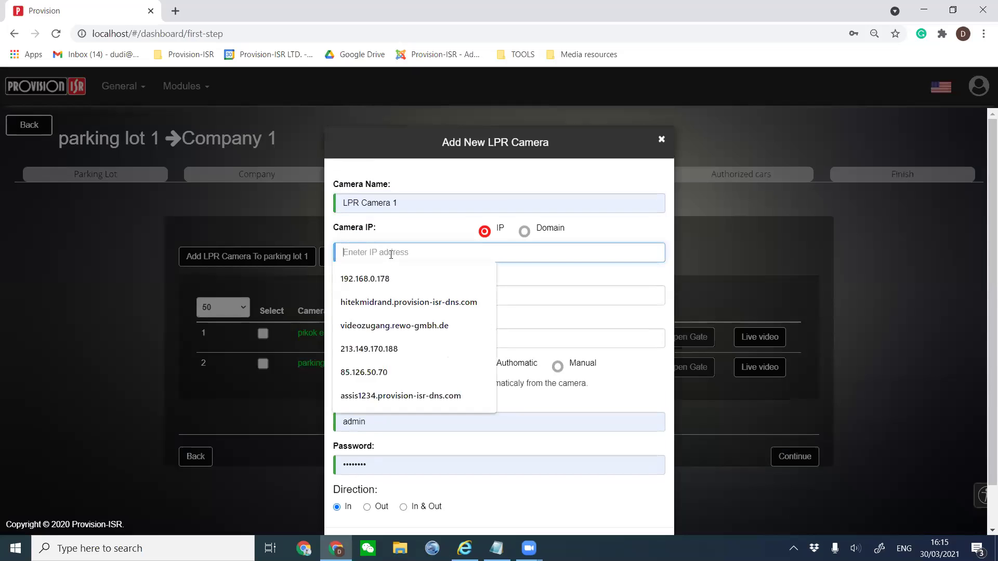
click(378, 280)
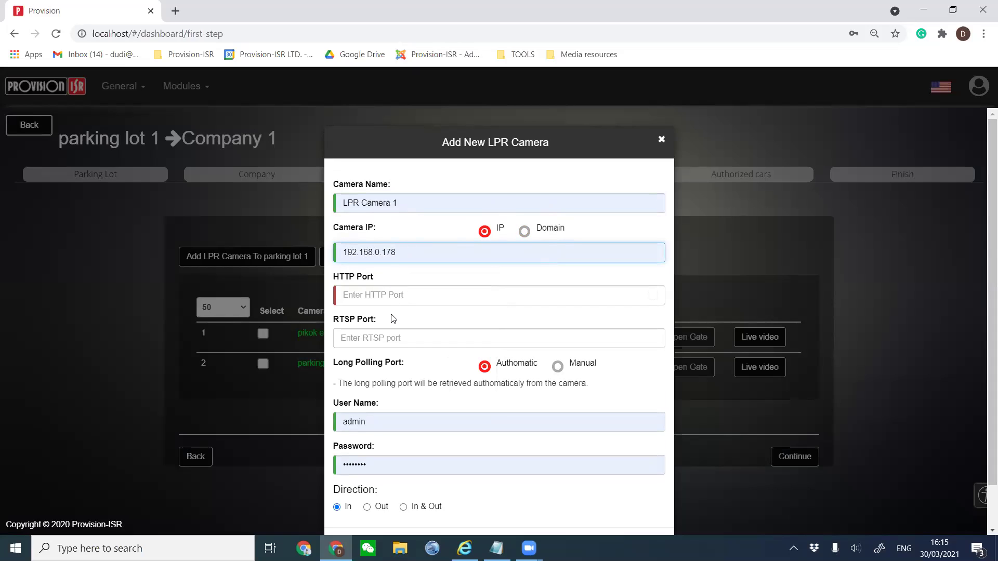
Set HTTP port 9000 and RTSP port 9003, enter the camera password, and save.
click(391, 293)
text(9000)
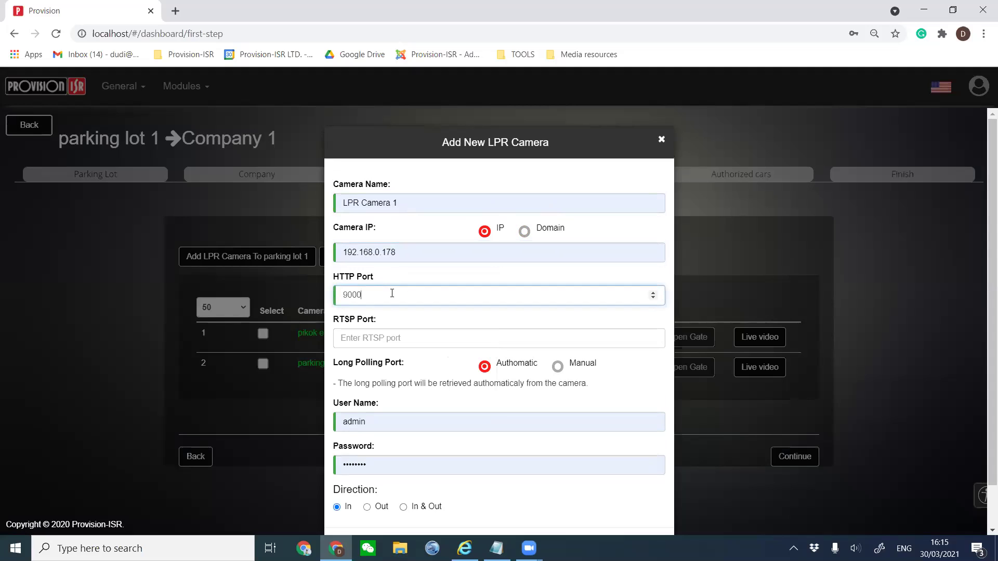
click(360, 338)
text(9003)
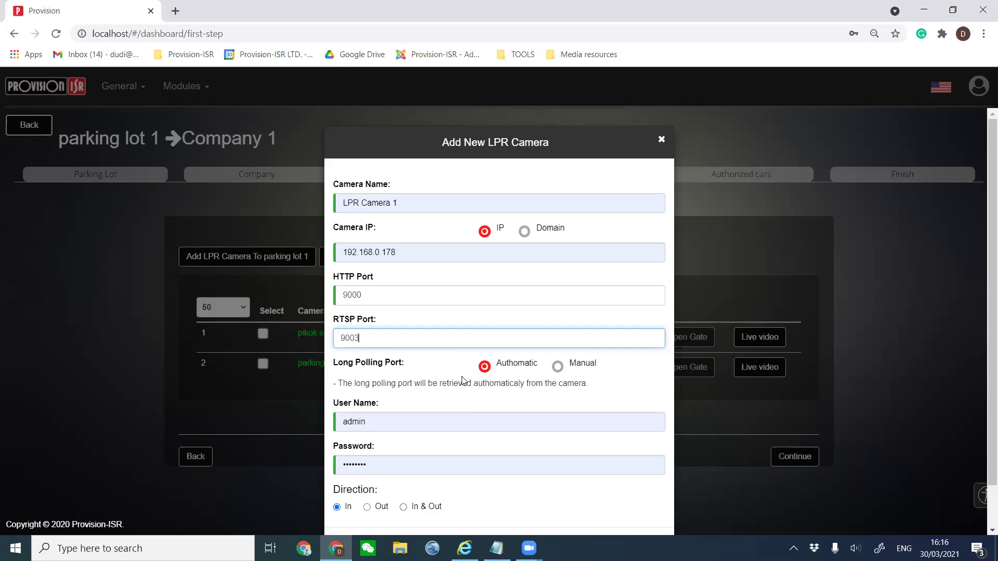
scroll(463, 375, down, 1)
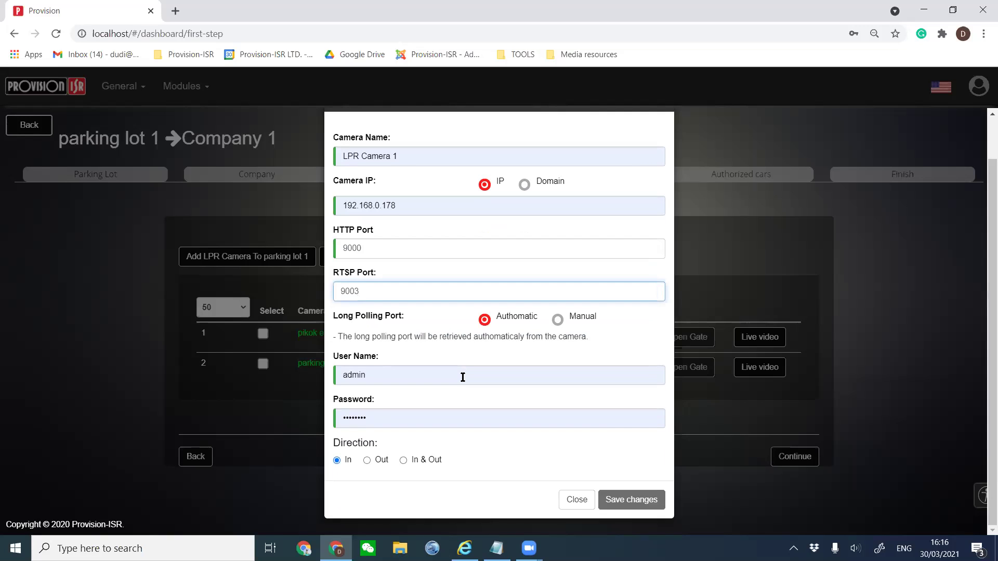
double_click(372, 417)
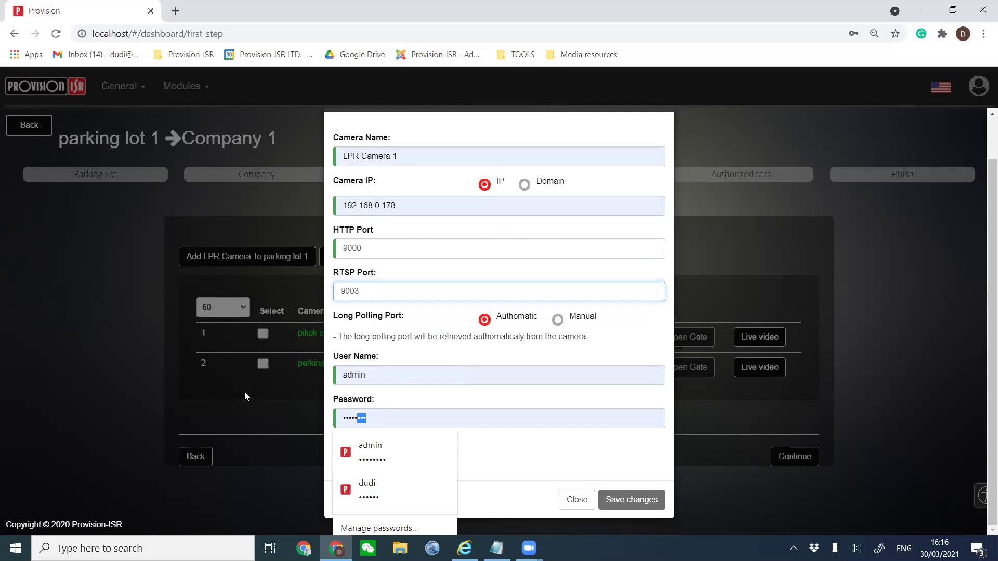
text(admin1234)
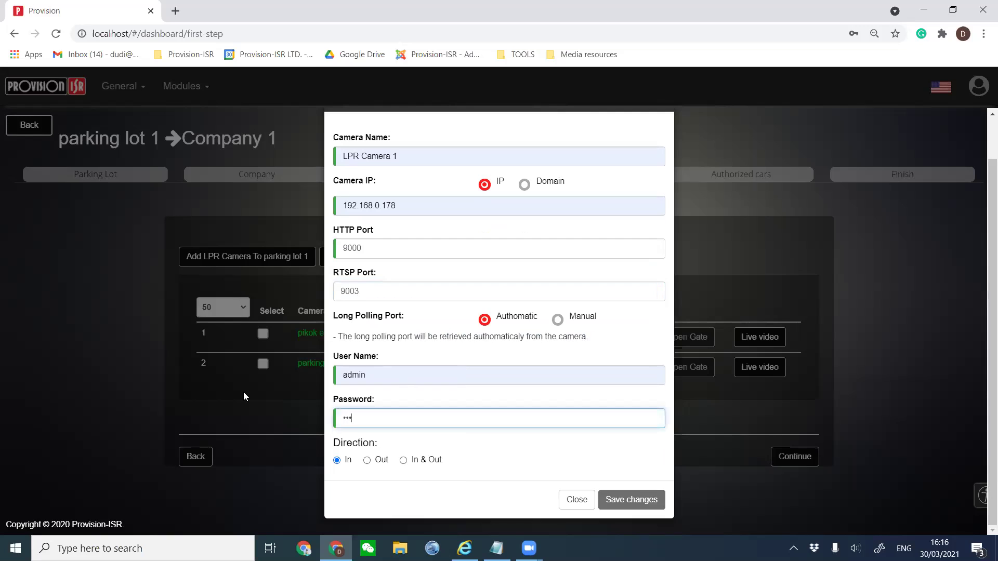
text(5678)
click(642, 501)
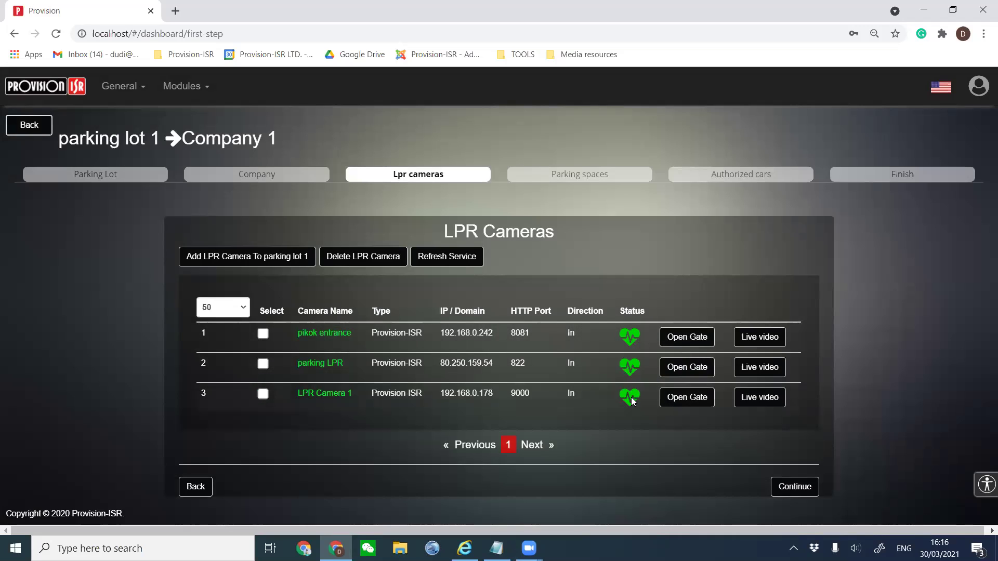
click(758, 398)
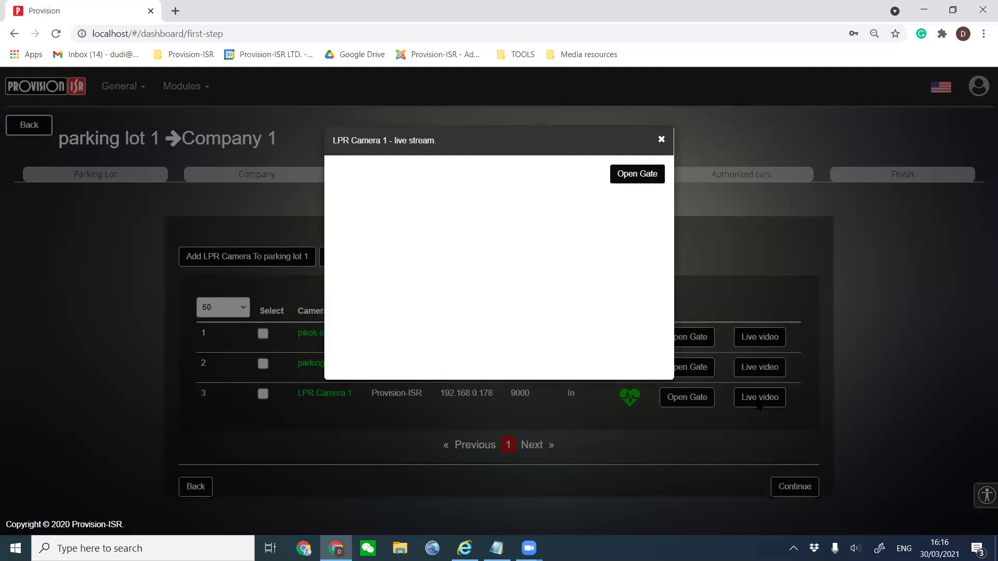
click(661, 140)
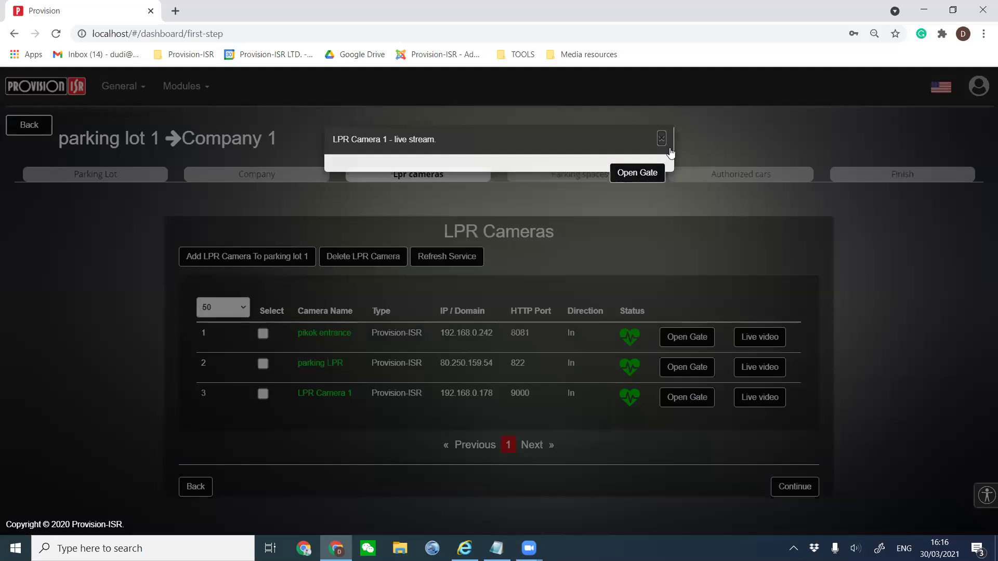
click(771, 370)
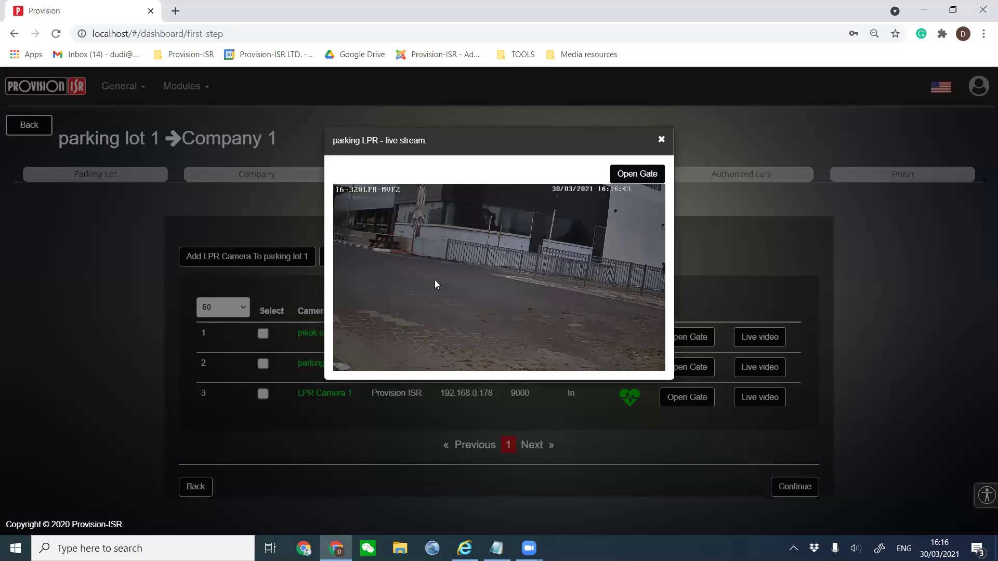
click(662, 142)
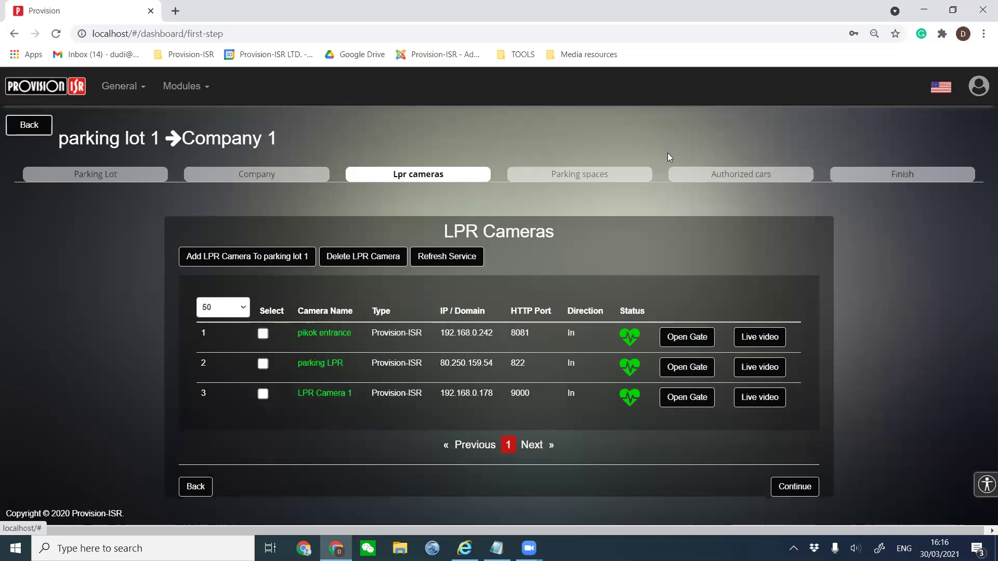
click(790, 487)
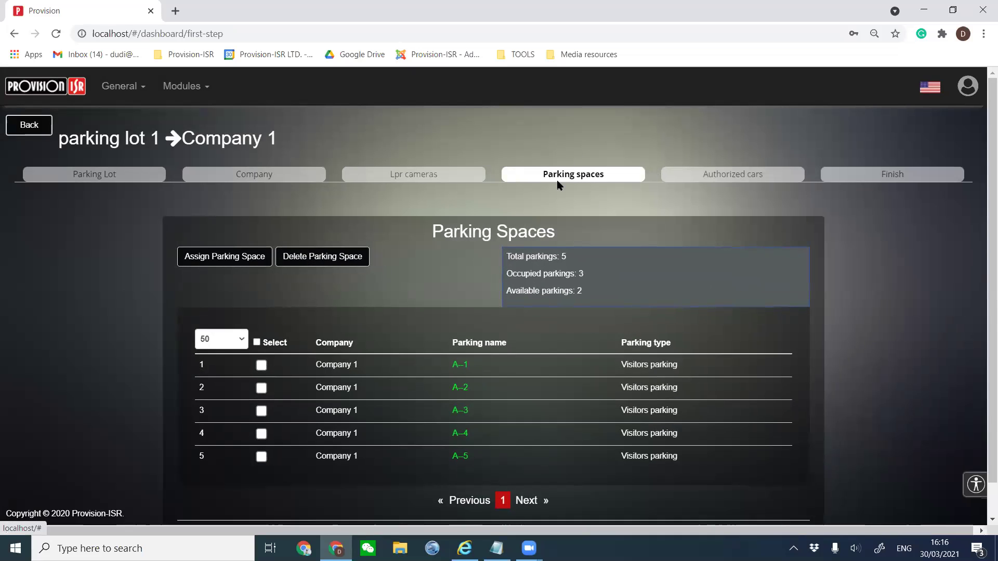
Select and delete all five parking spaces, A-1 through A-5.
click(257, 342)
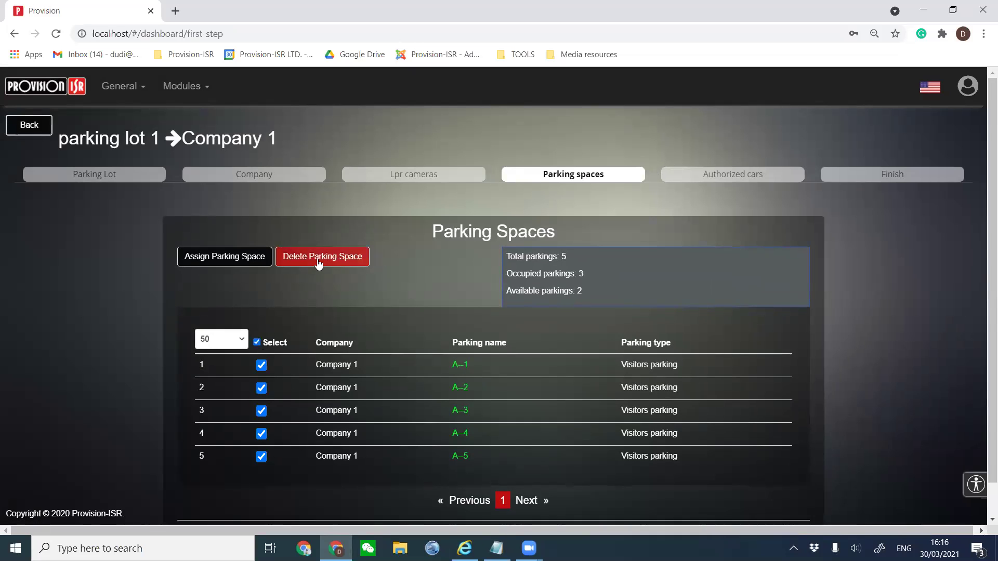
click(332, 256)
click(617, 300)
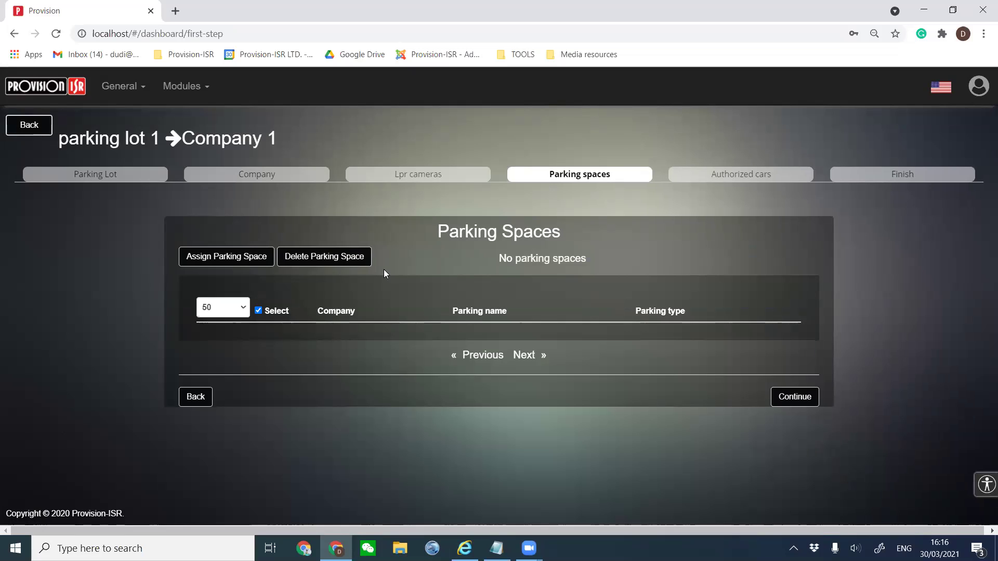
Assign Company 1 a new block of 5 parking spaces.
click(218, 258)
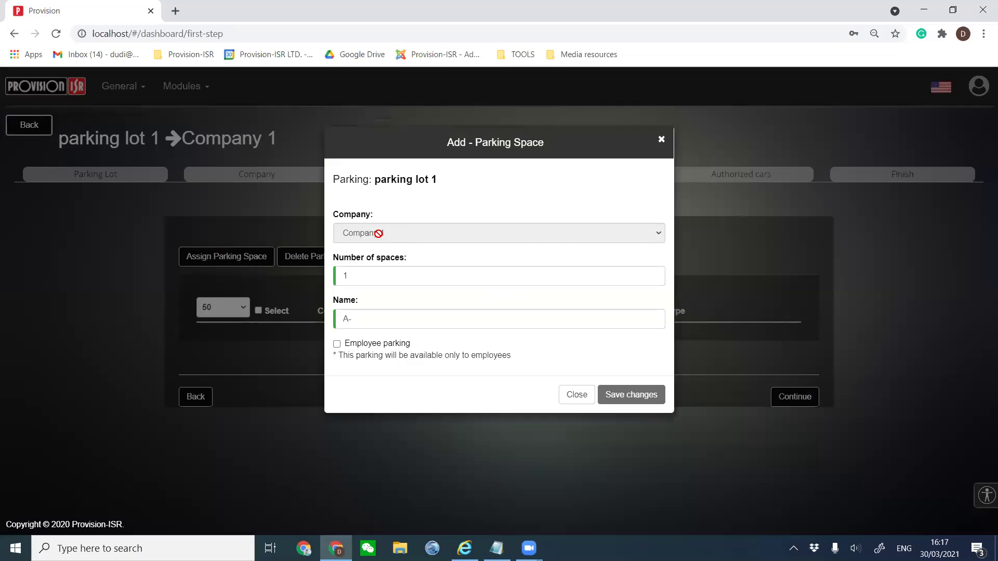
double_click(383, 276)
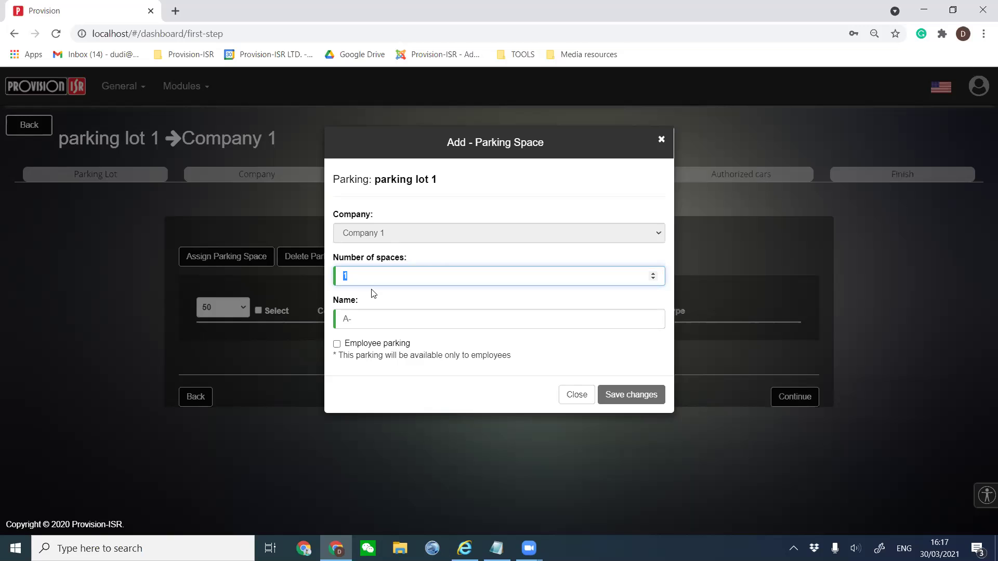
text(5)
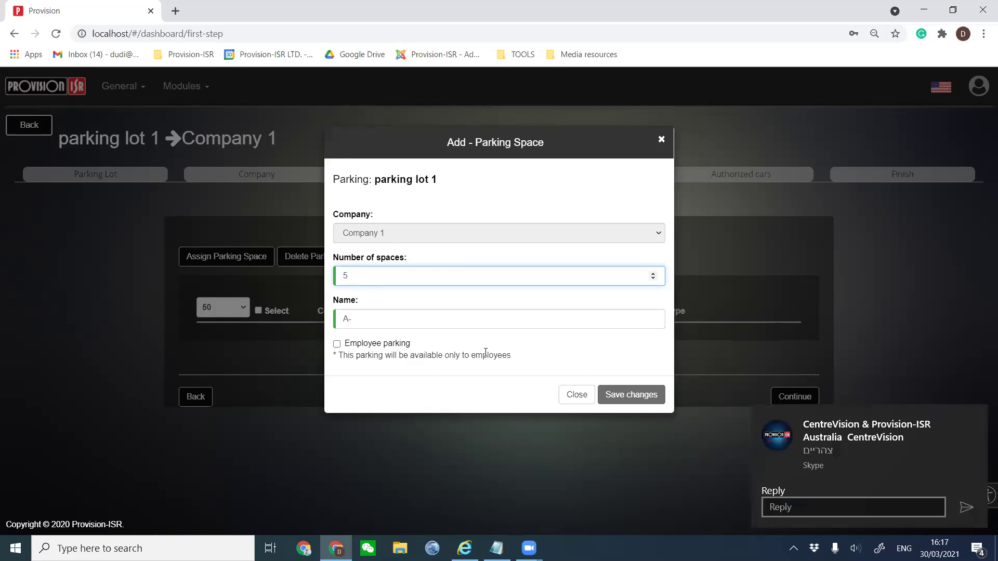
Quit Skype from the system tray and save the five new parking spaces.
click(976, 418)
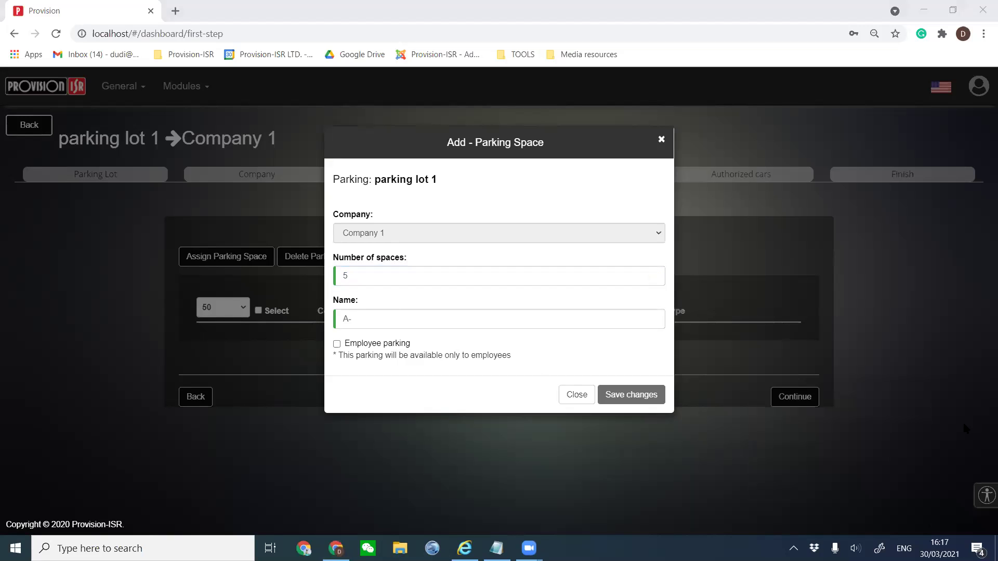
click(793, 548)
right_click(793, 522)
click(819, 515)
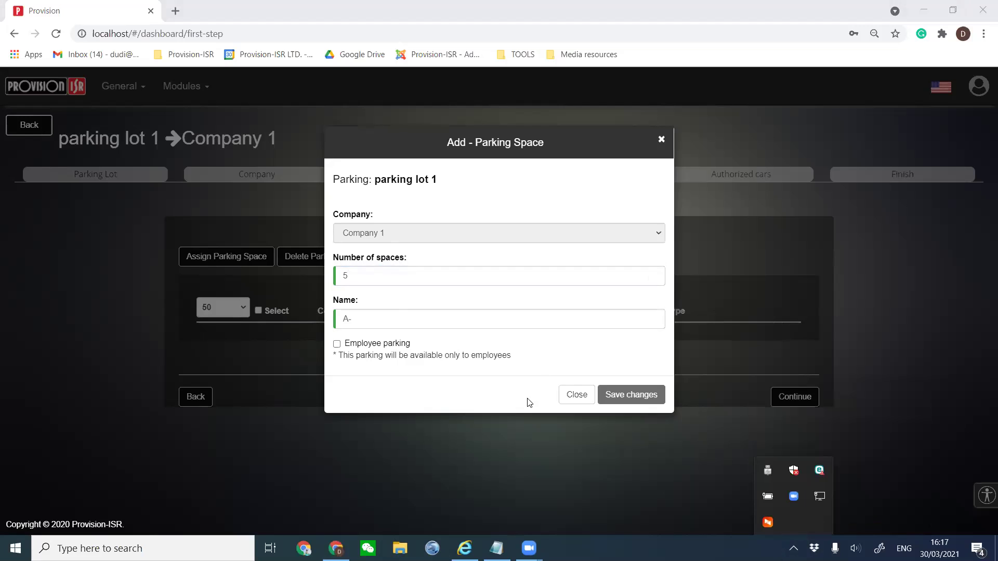
click(793, 548)
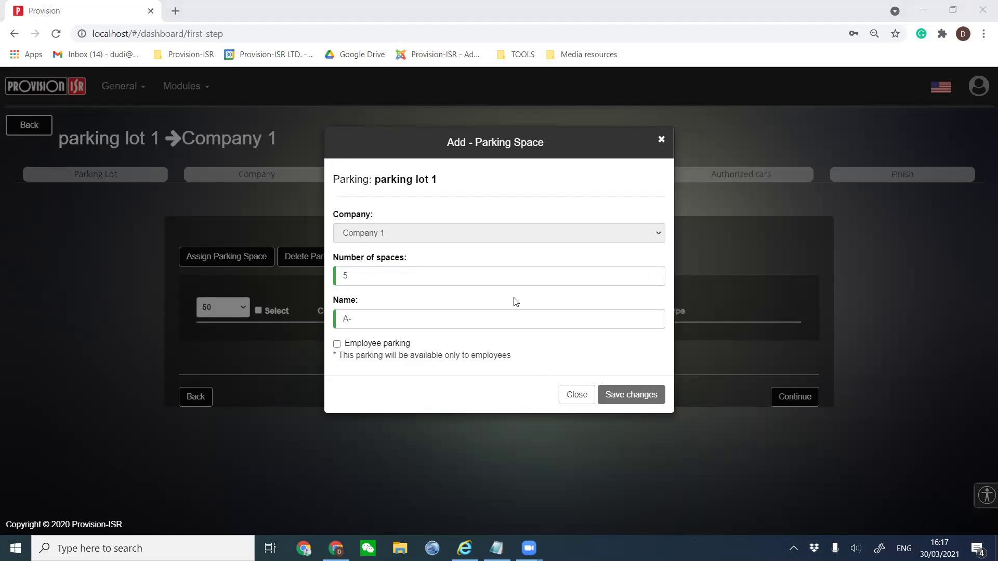
click(627, 405)
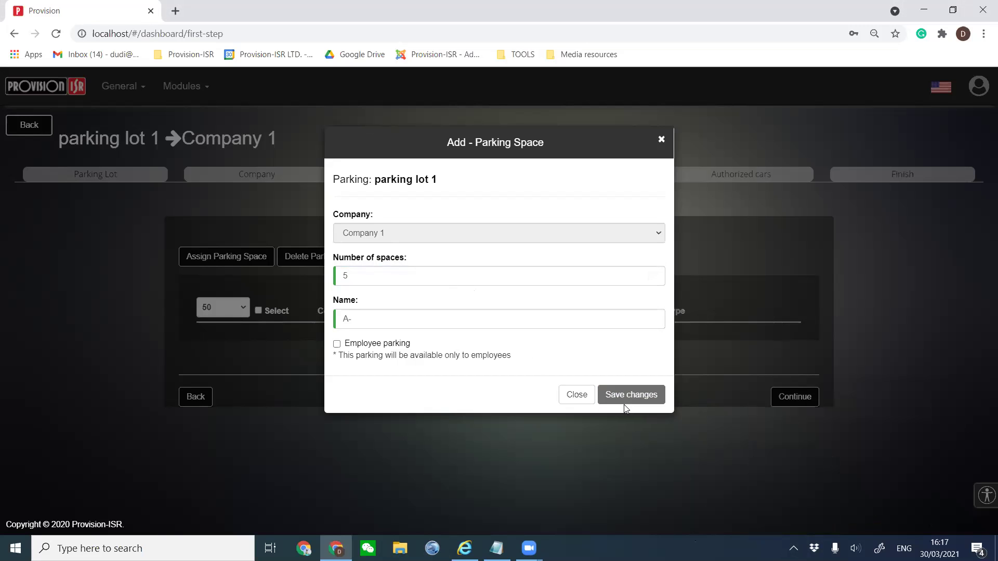
click(627, 407)
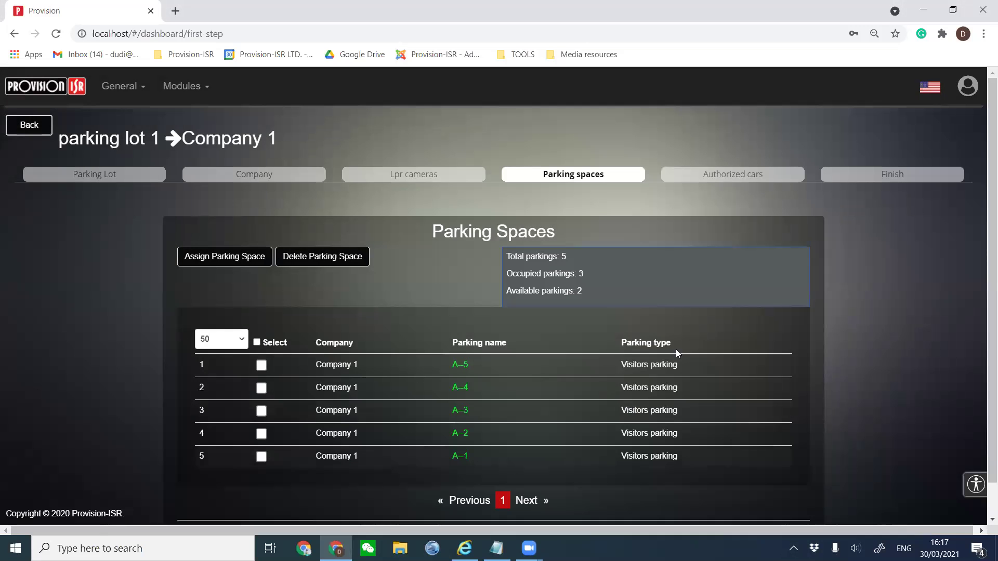
Continue past the five parking spaces to the Authorized Cars step.
scroll(476, 418, down, 1)
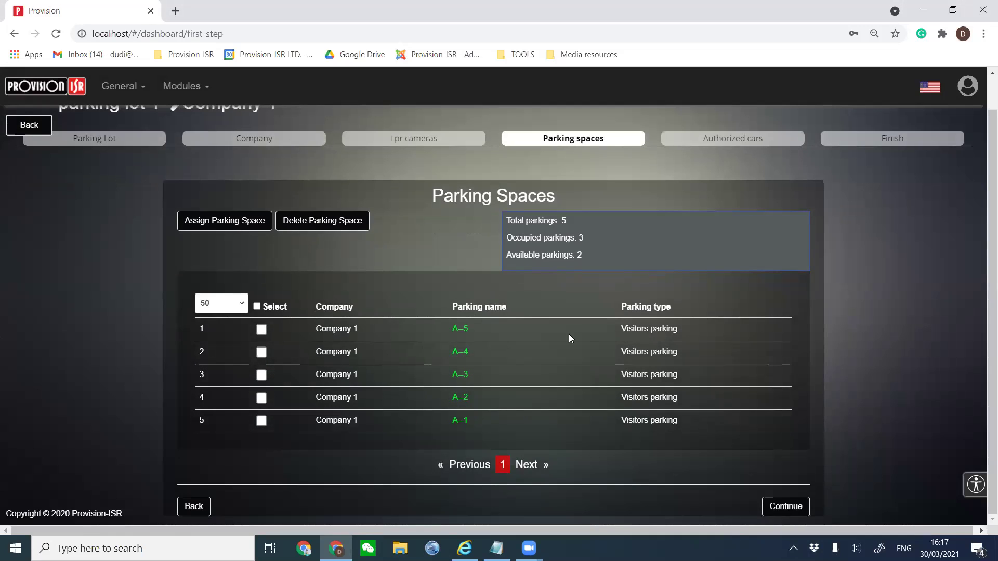
click(786, 506)
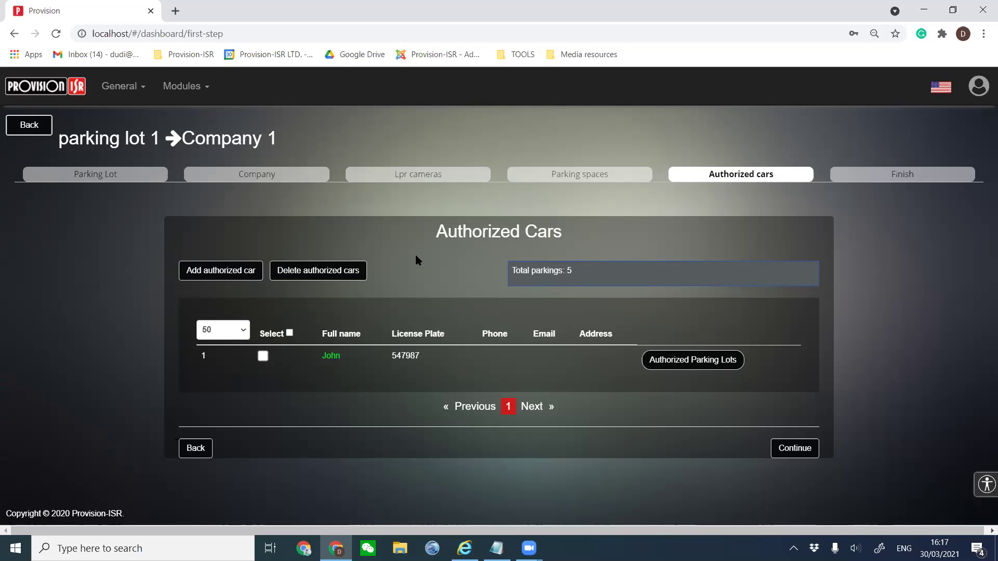
Add an authorized car with plate 4598984 plus extra plates 54543, 453 and 34534.
click(233, 275)
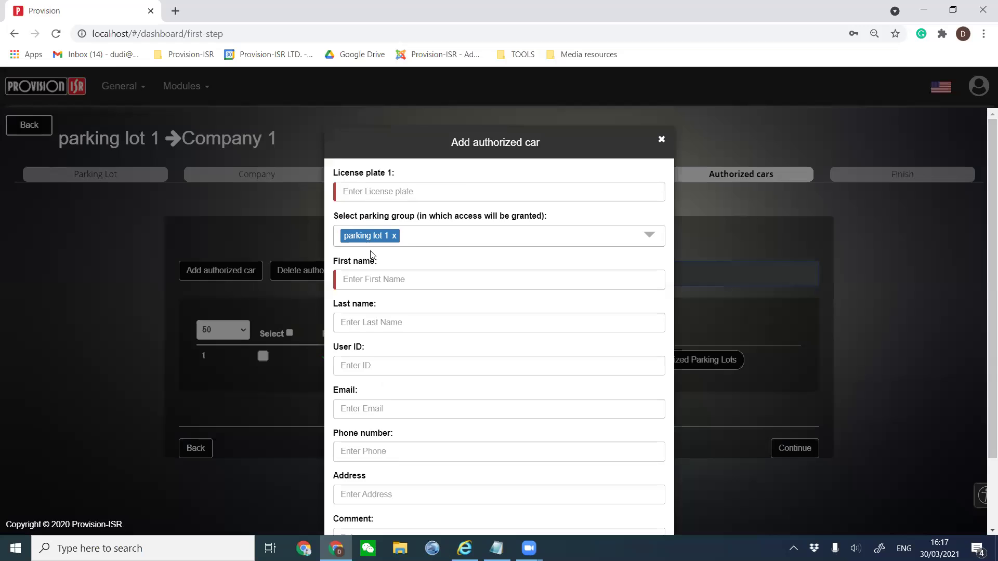
click(463, 190)
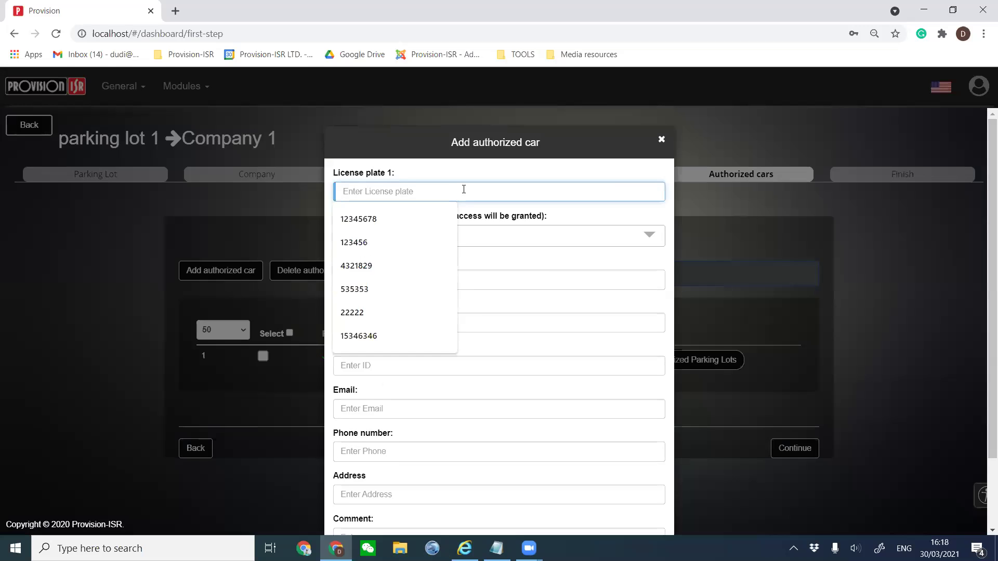
text(4598984)
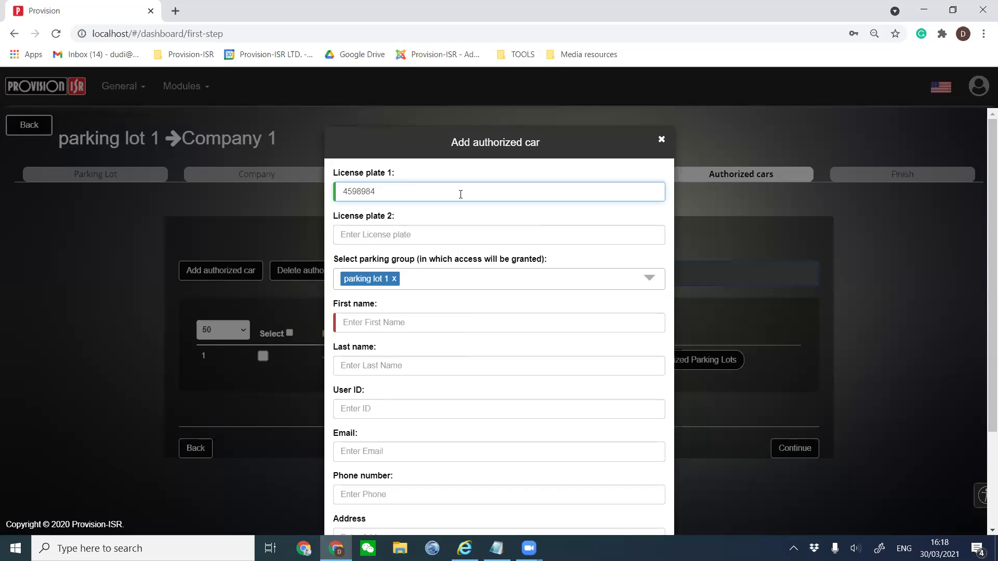
key(ctrl+a)
click(379, 235)
text(54543)
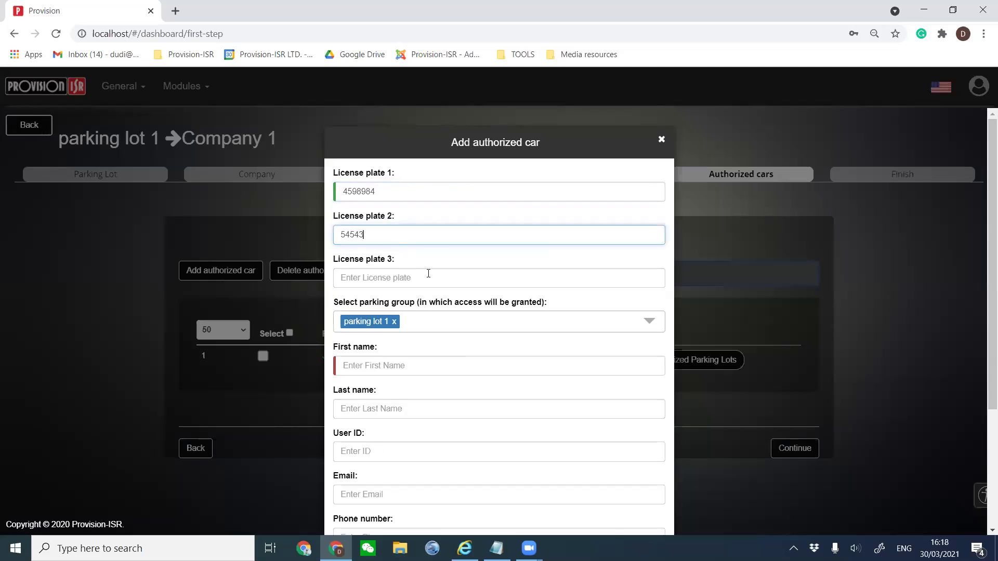
click(428, 276)
text(453)
click(438, 319)
text(34534)
Clear the three extra plates, leaving only 4598984.
double_click(386, 320)
key(BackSpace)
double_click(362, 270)
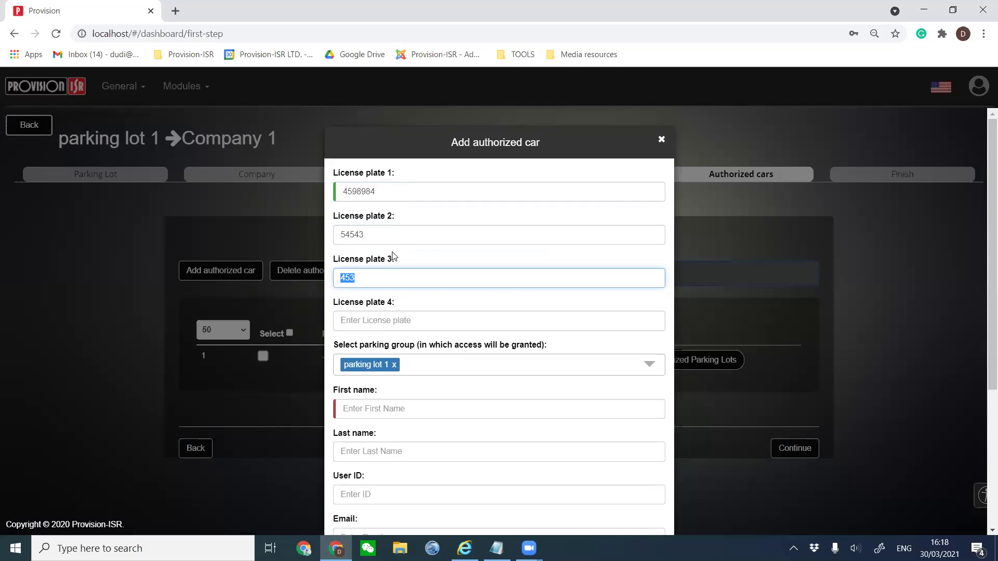
key(BackSpace)
double_click(335, 237)
key(BackSpace)
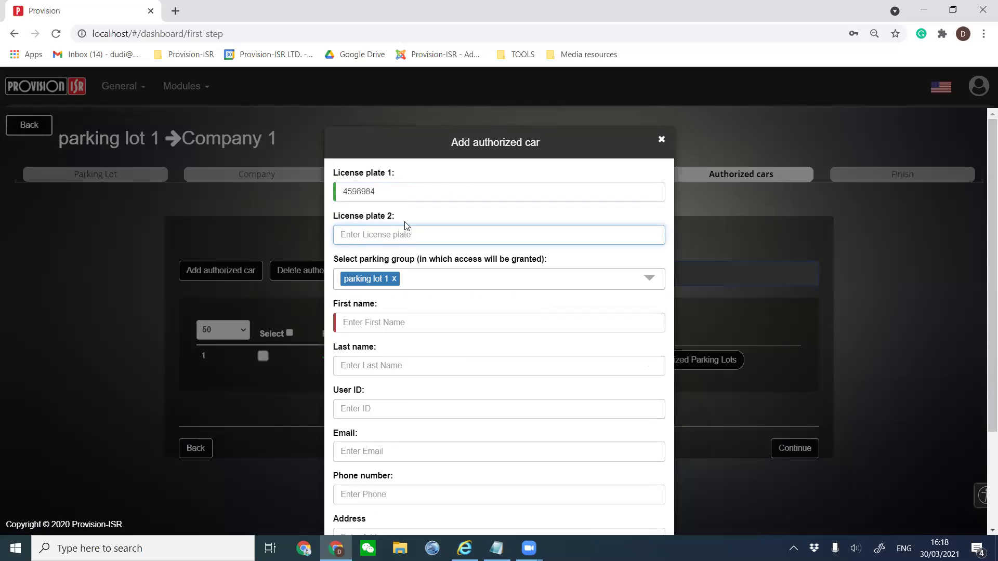
Fill in the driver's first name and save the authorized car.
click(410, 317)
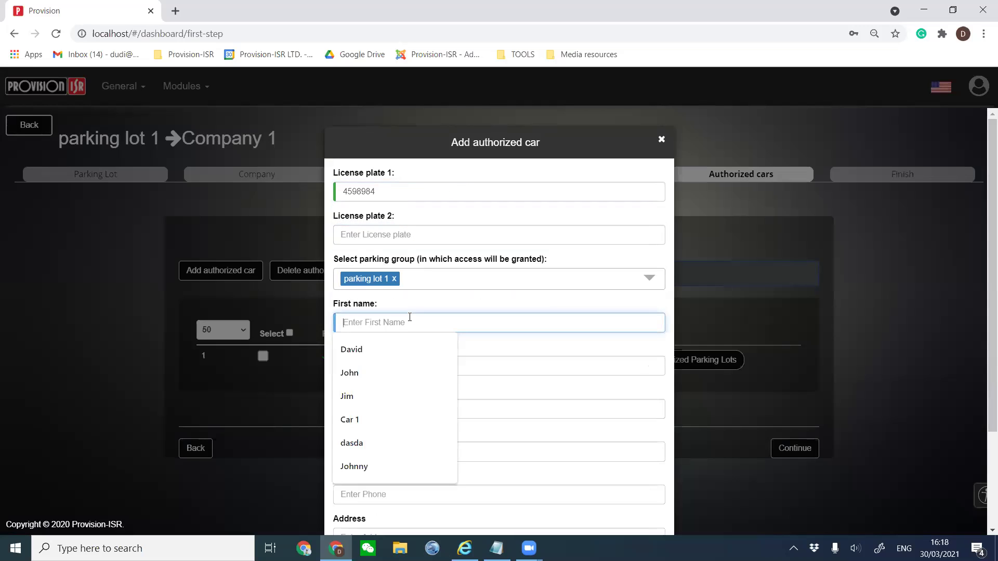
click(398, 395)
click(404, 366)
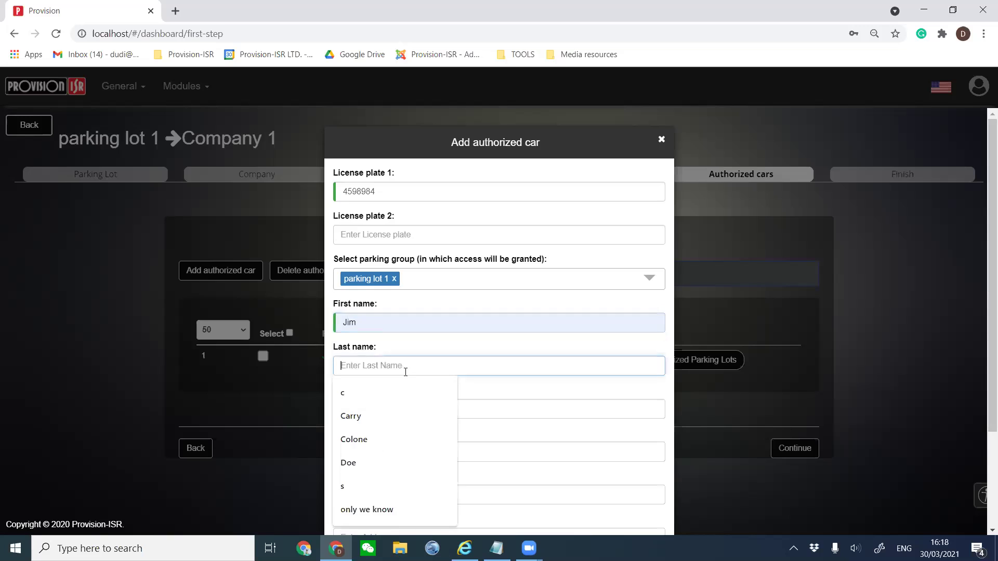
click(554, 390)
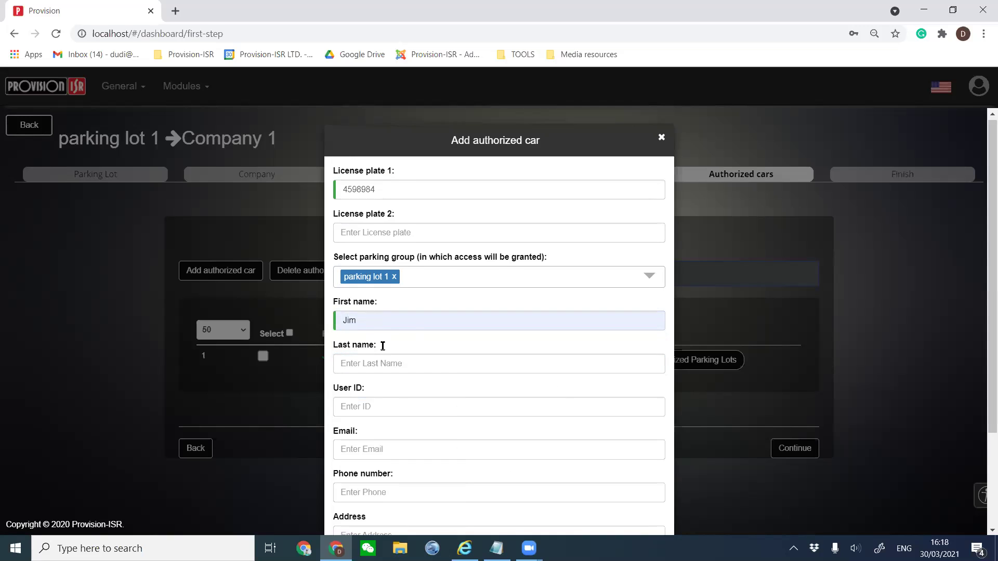
scroll(395, 312, down, 1)
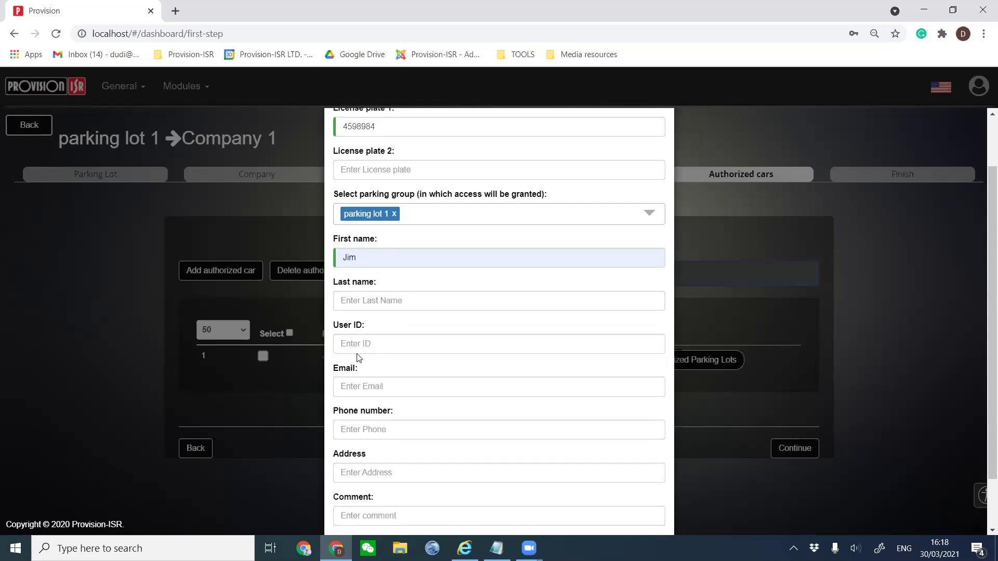
scroll(370, 387, down, 1)
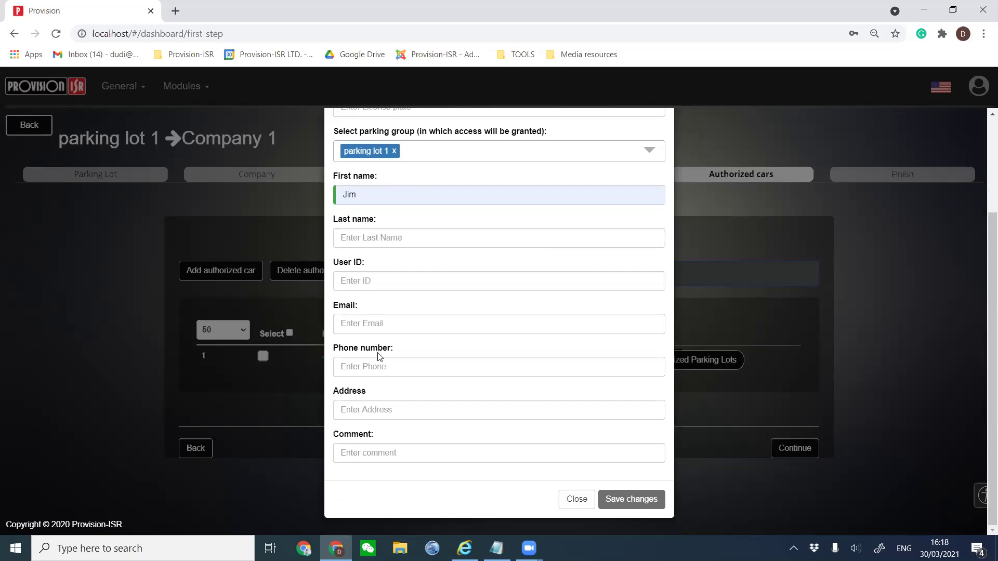
click(615, 505)
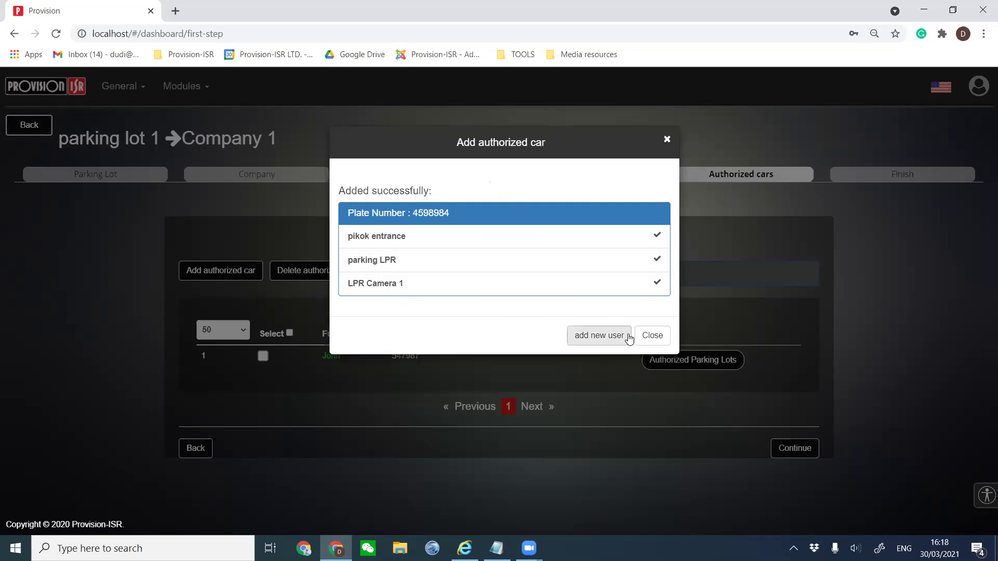
Dismiss the Added successfully summary and continue to the Finish step.
click(651, 337)
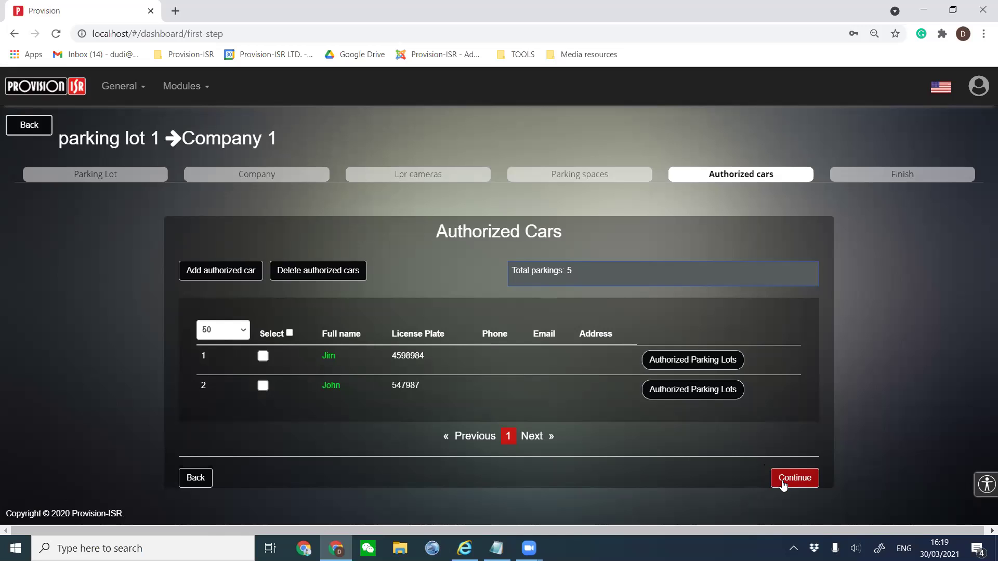
click(783, 482)
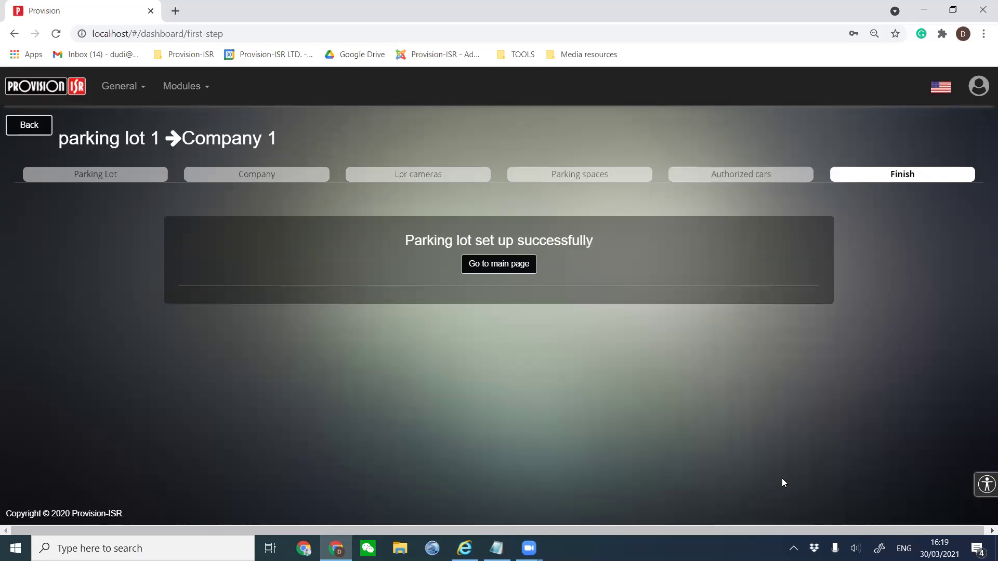
Go to the main page, dismiss Chrome's password prompt and close the volume control.
click(512, 273)
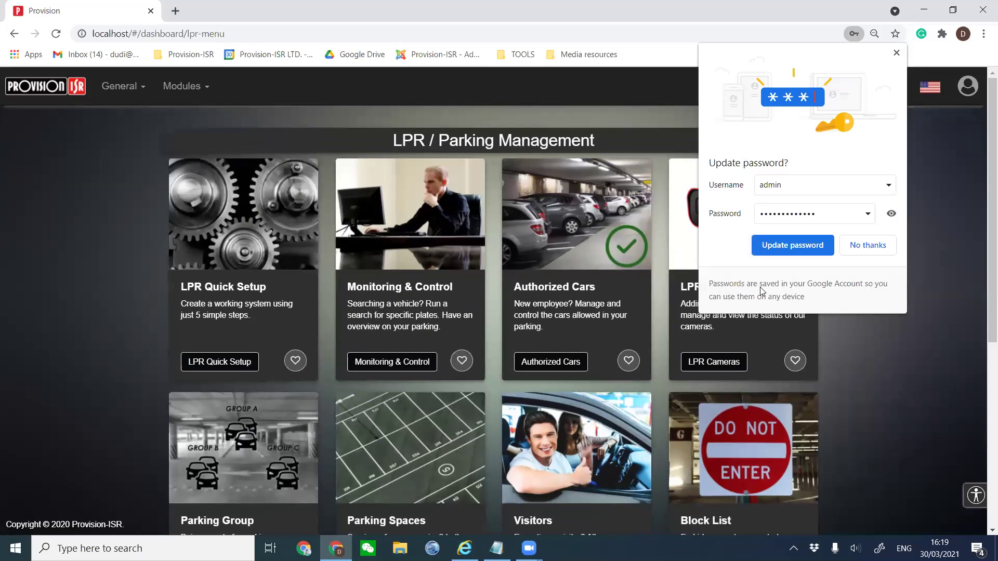
click(896, 52)
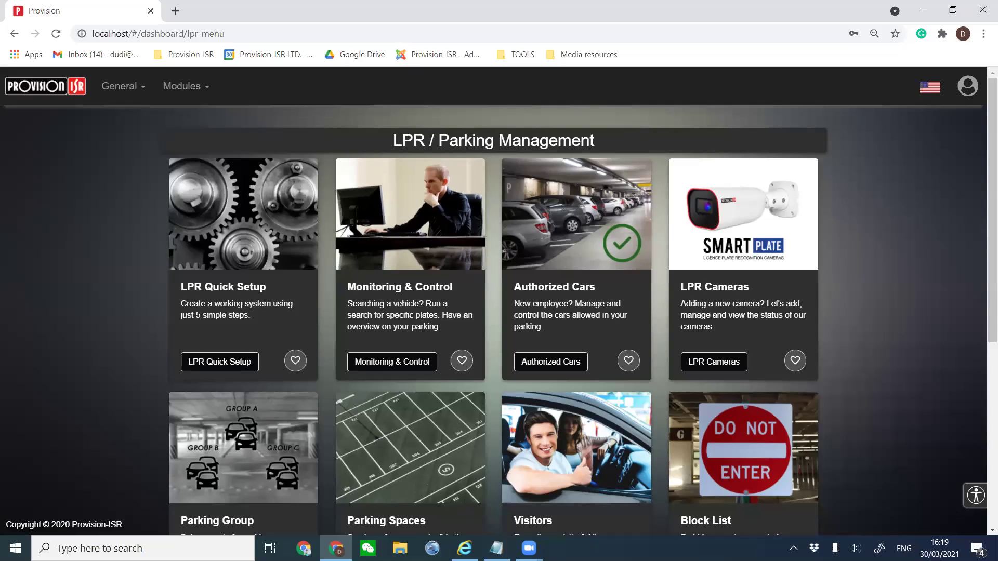
click(844, 548)
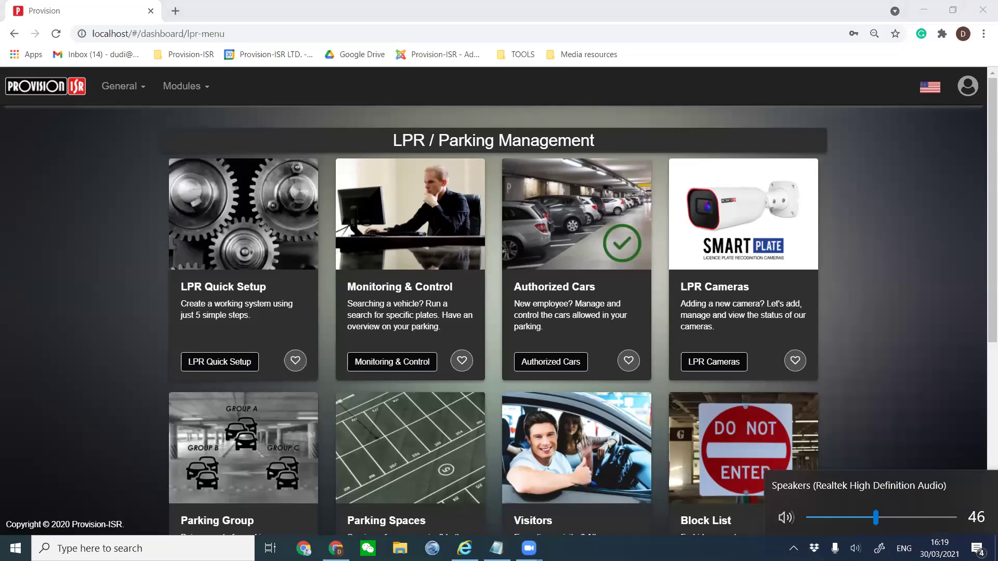
scroll(880, 517, up, 3)
scroll(881, 517, down, 2)
key(Escape)
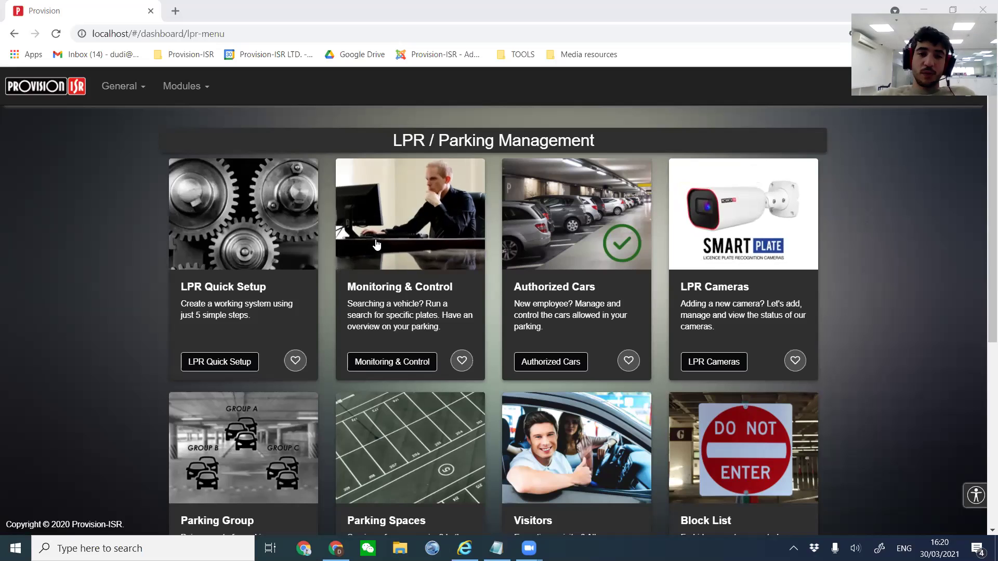
Open Monitoring & Control and inspect the first event's camera times and camera name.
click(382, 268)
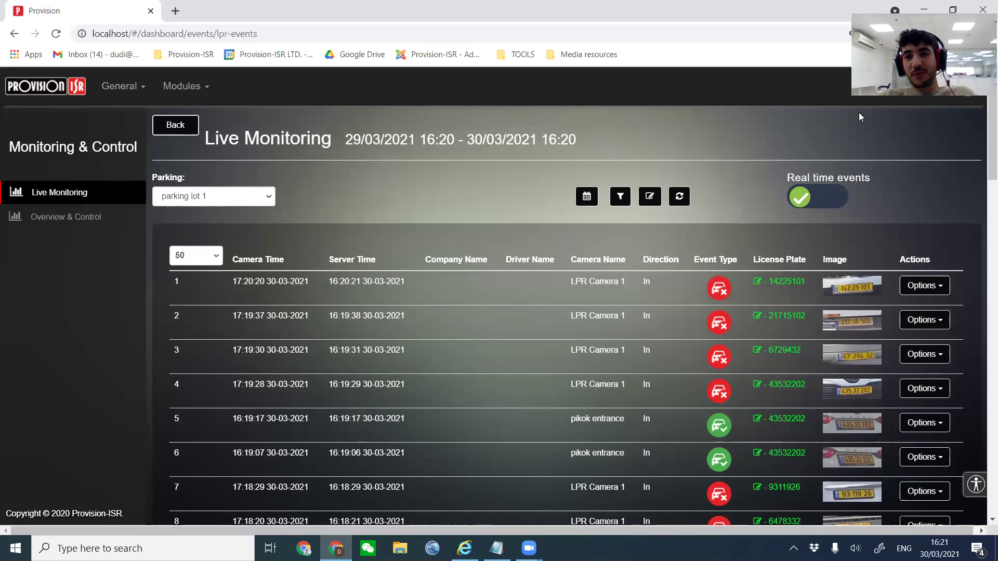
drag(237, 288, 406, 279)
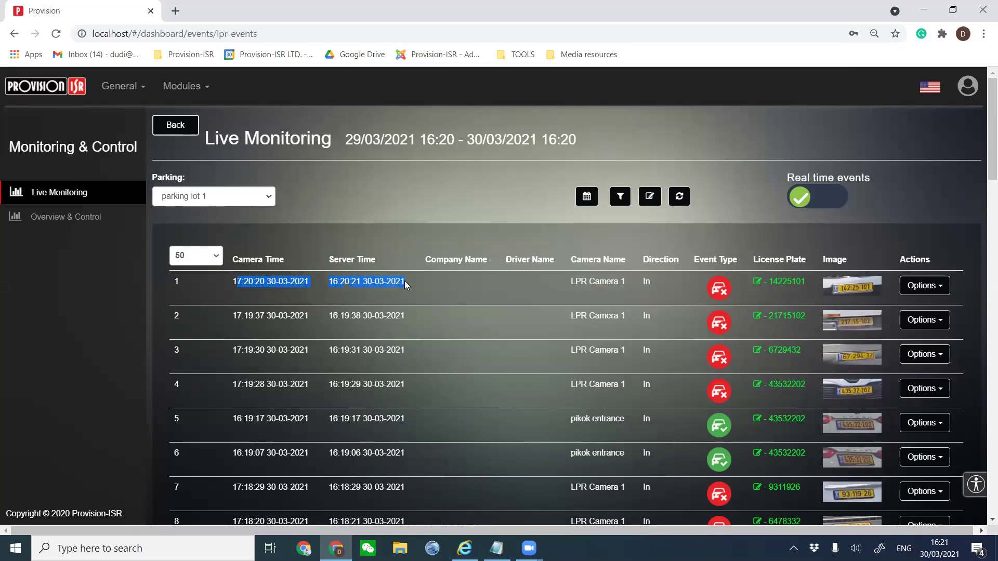
drag(575, 282, 624, 285)
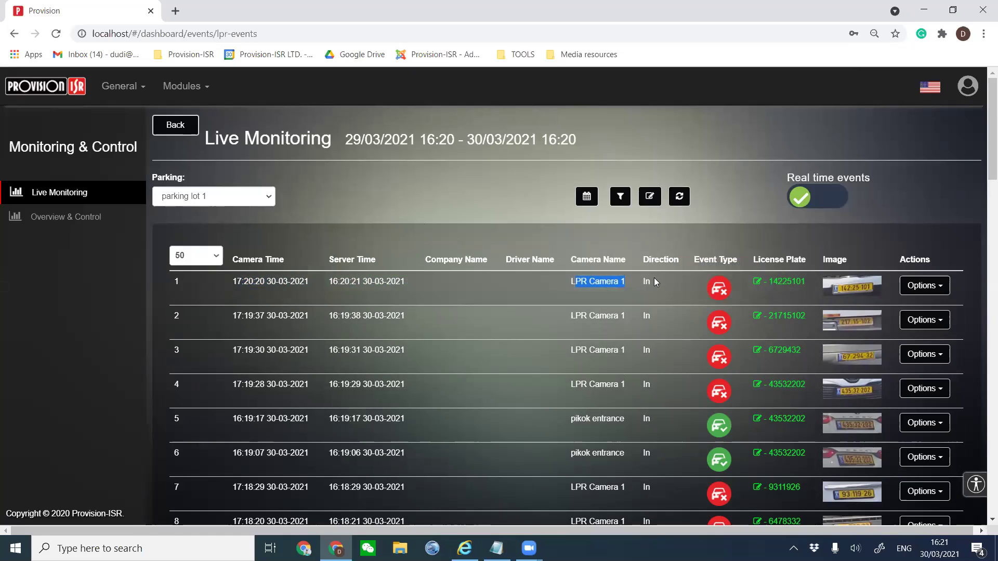
mouse_move(655, 263)
mouse_down()
mouse_move(643, 326)
mouse_move(647, 413)
mouse_move(655, 280)
mouse_up()
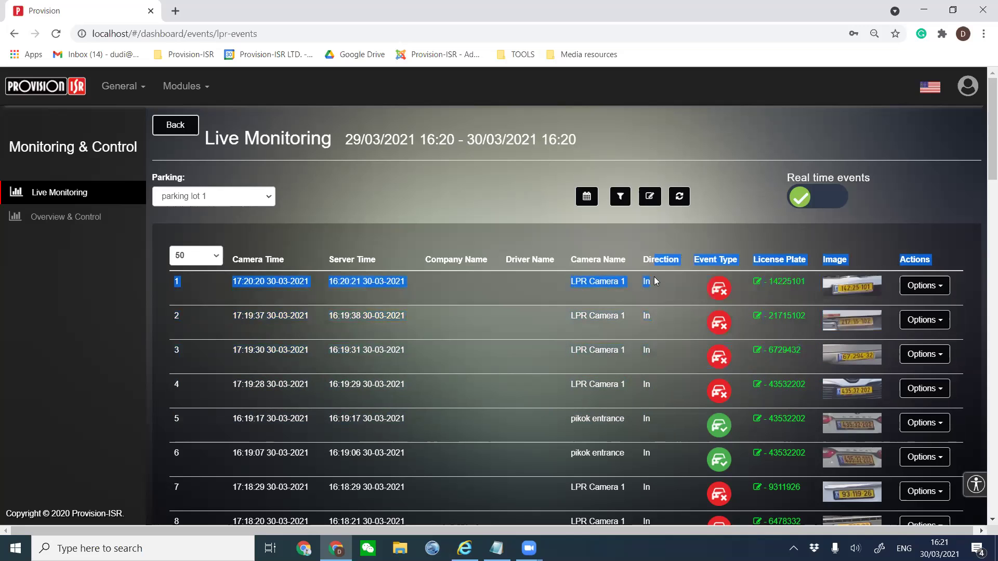
click(684, 276)
mouse_move(718, 290)
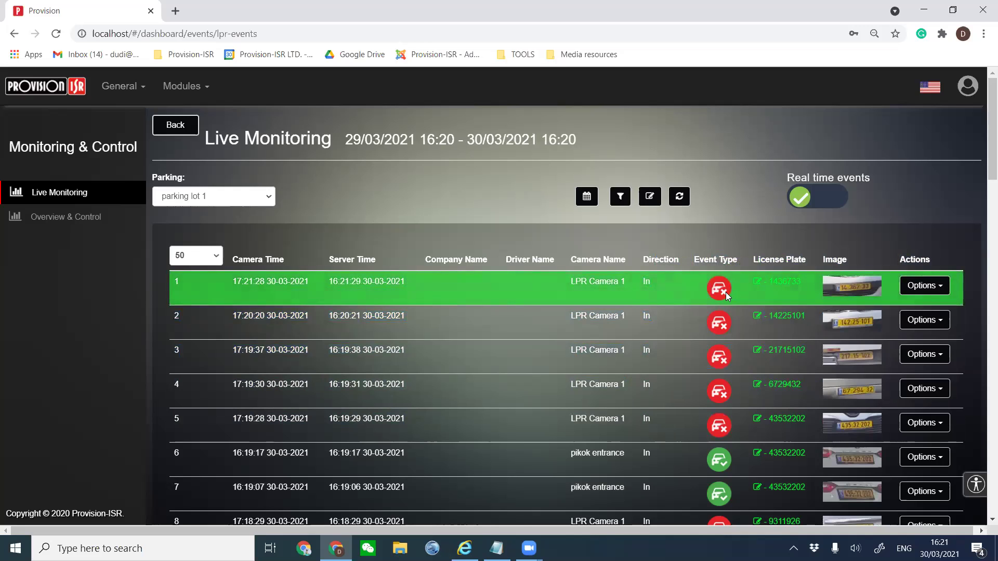
scroll(717, 416, down, 1)
mouse_move(723, 395)
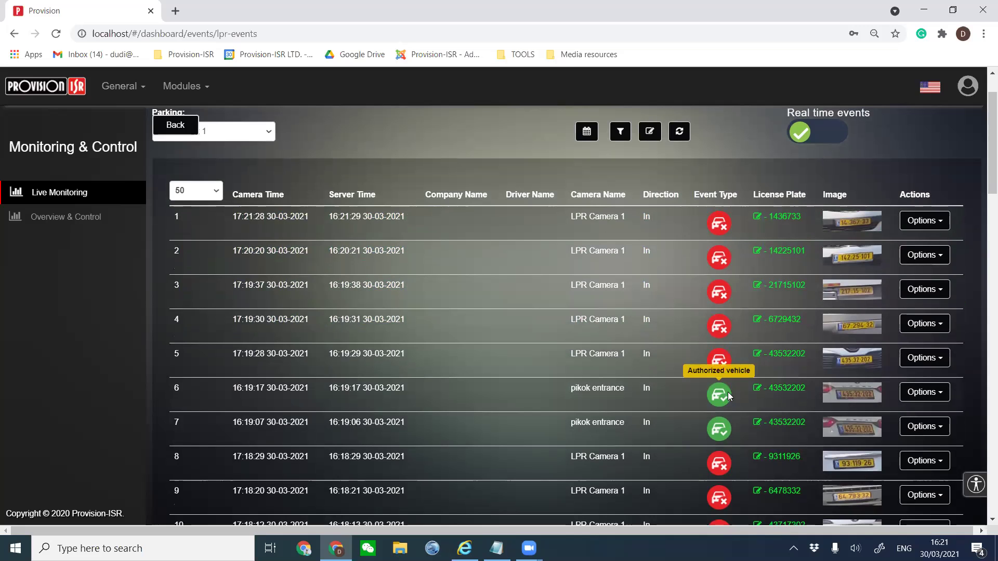
scroll(773, 270, up, 2)
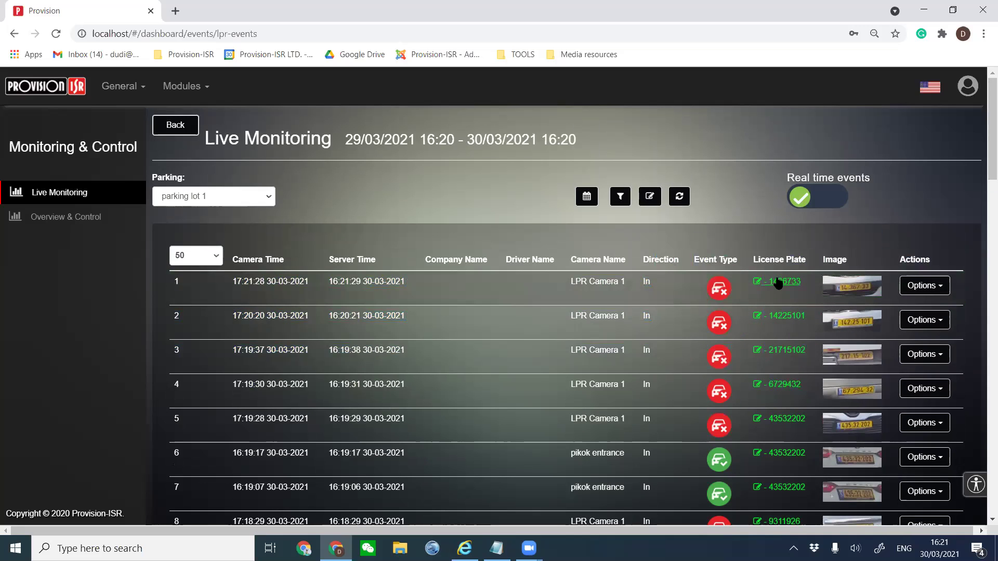
click(779, 316)
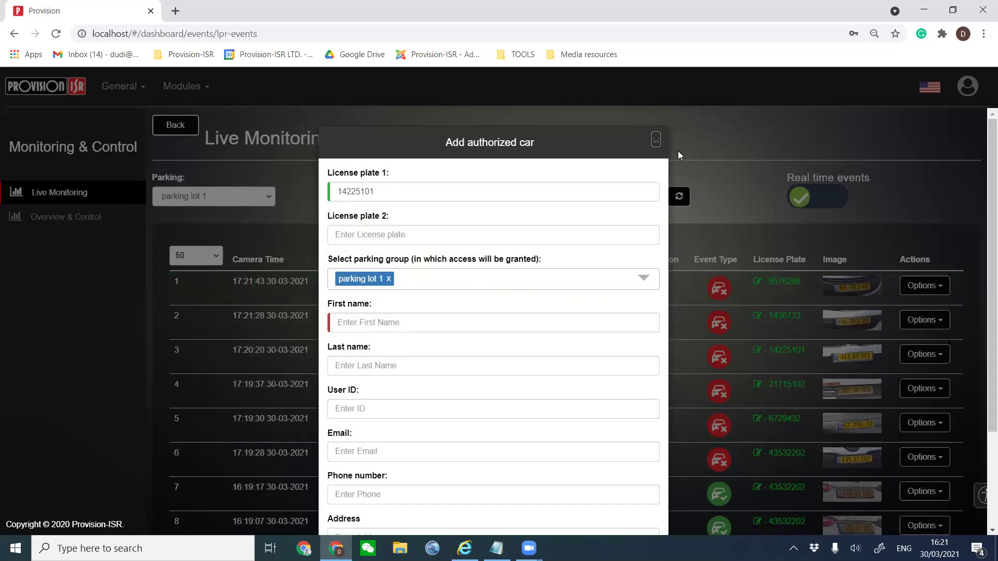
click(678, 151)
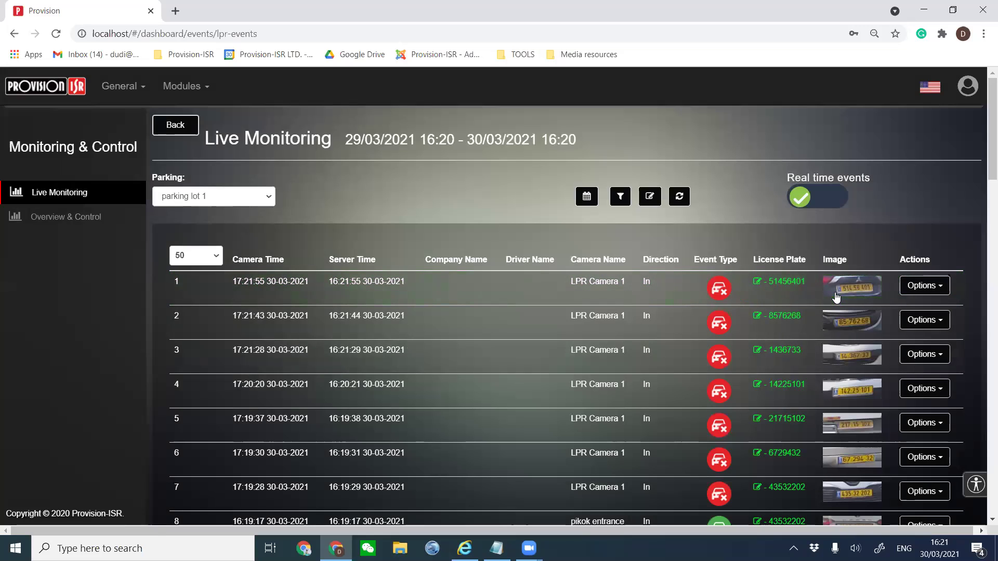
click(835, 293)
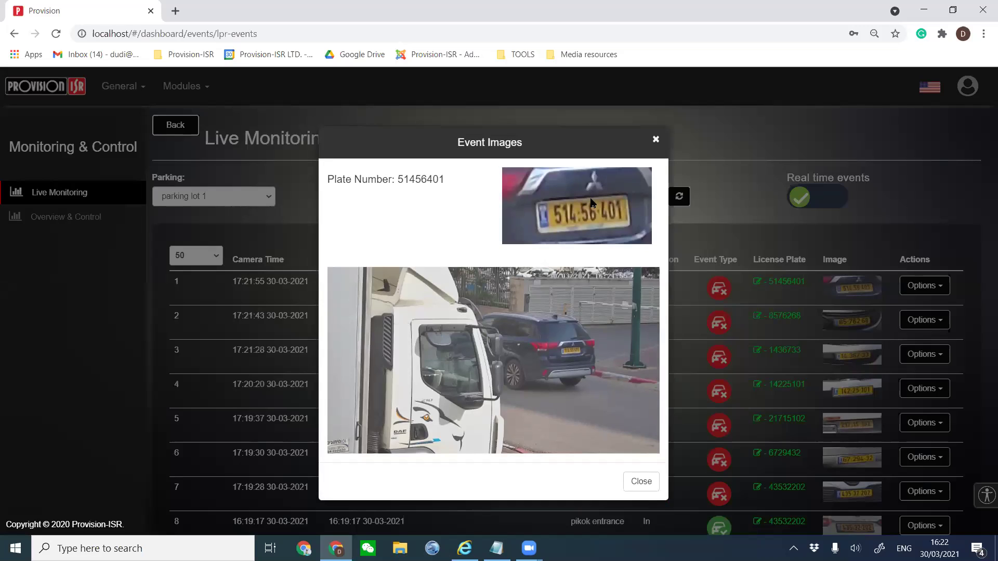
double_click(429, 181)
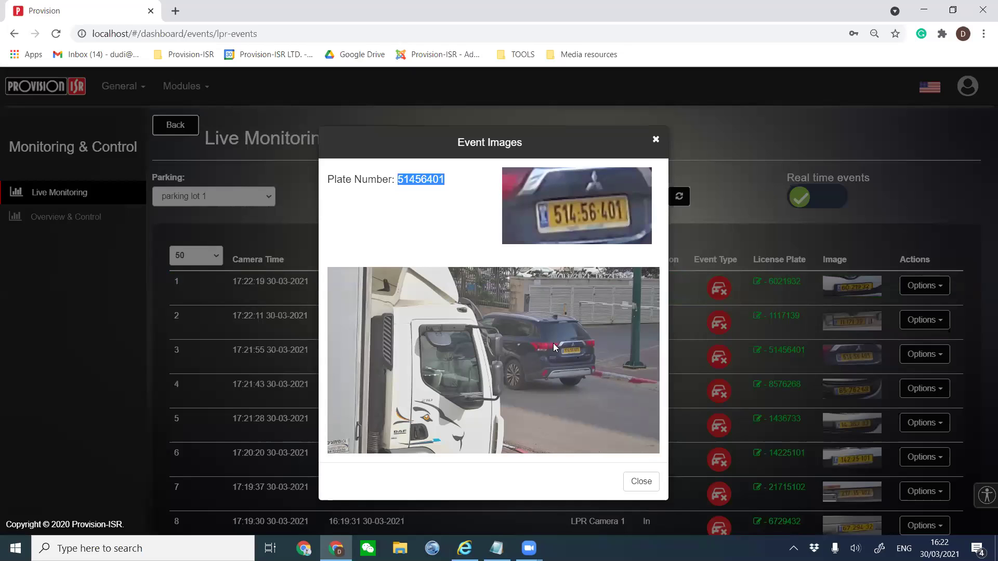
click(648, 481)
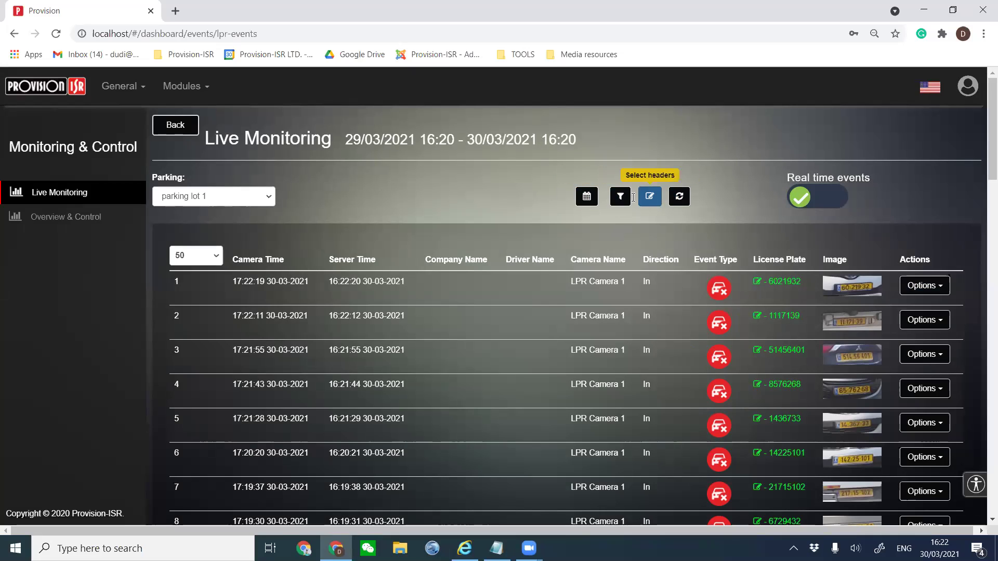
Set the events From Date to 23.3.2021 0:00 and apply the new date range.
click(587, 199)
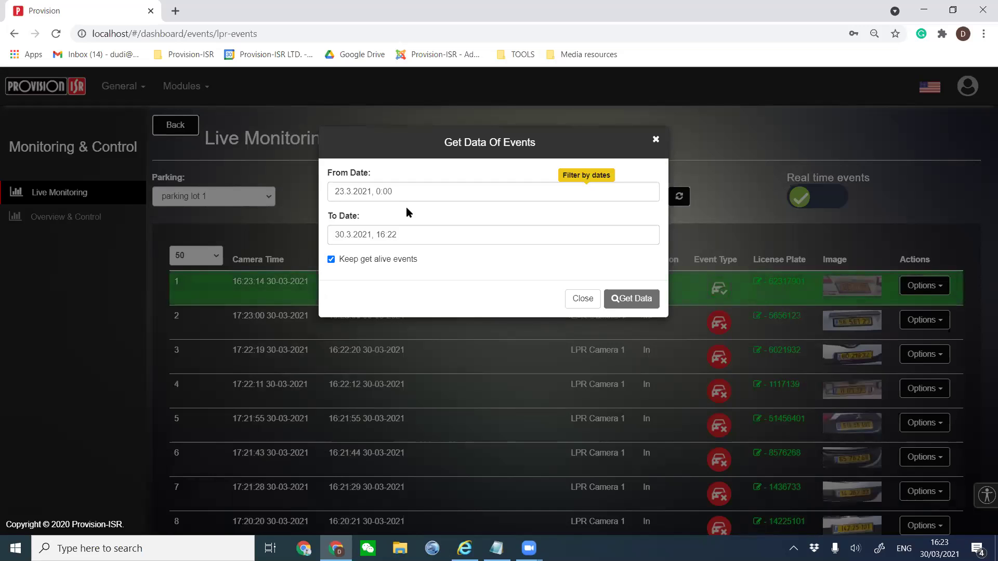
click(407, 192)
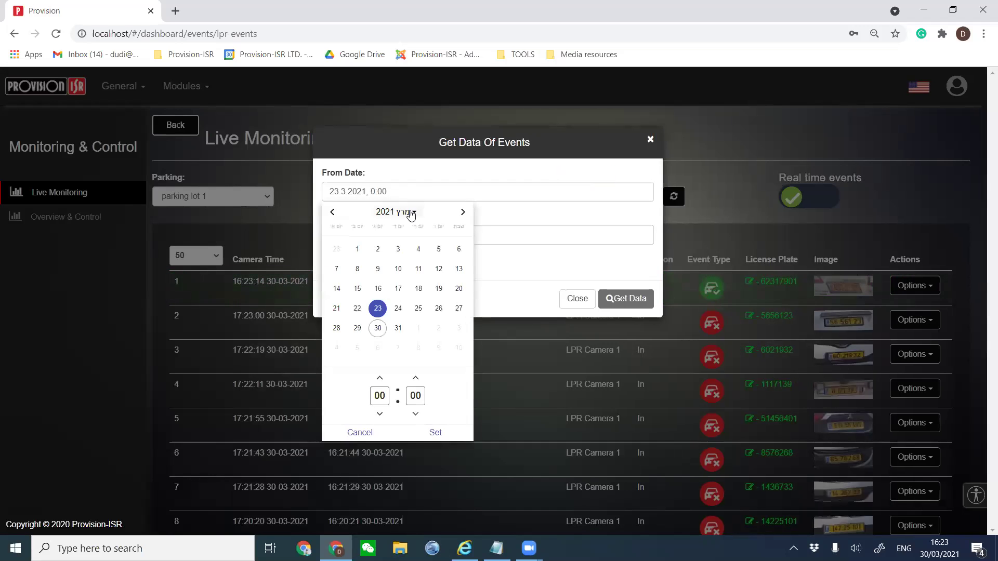
click(334, 213)
click(333, 213)
click(333, 212)
click(333, 212)
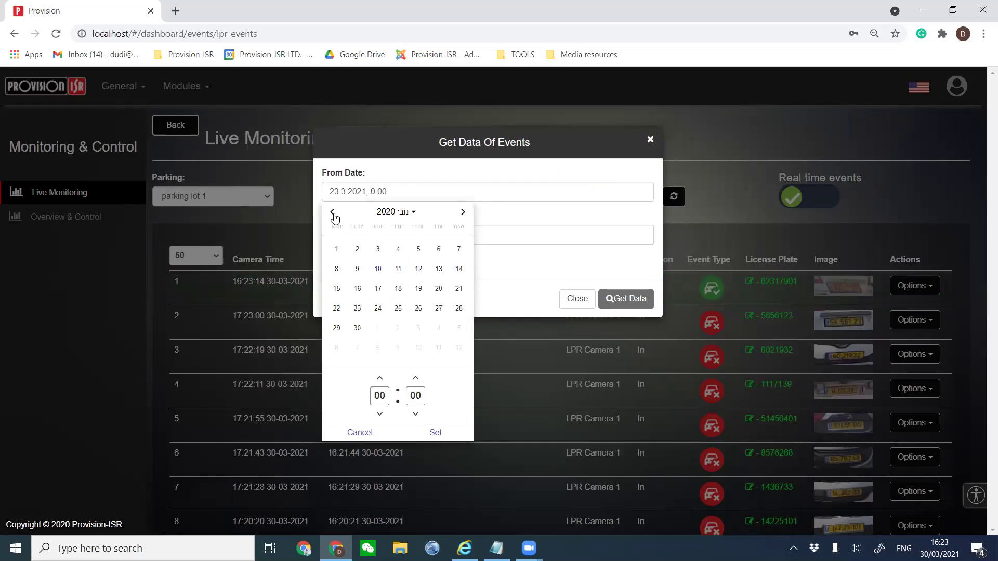
click(504, 271)
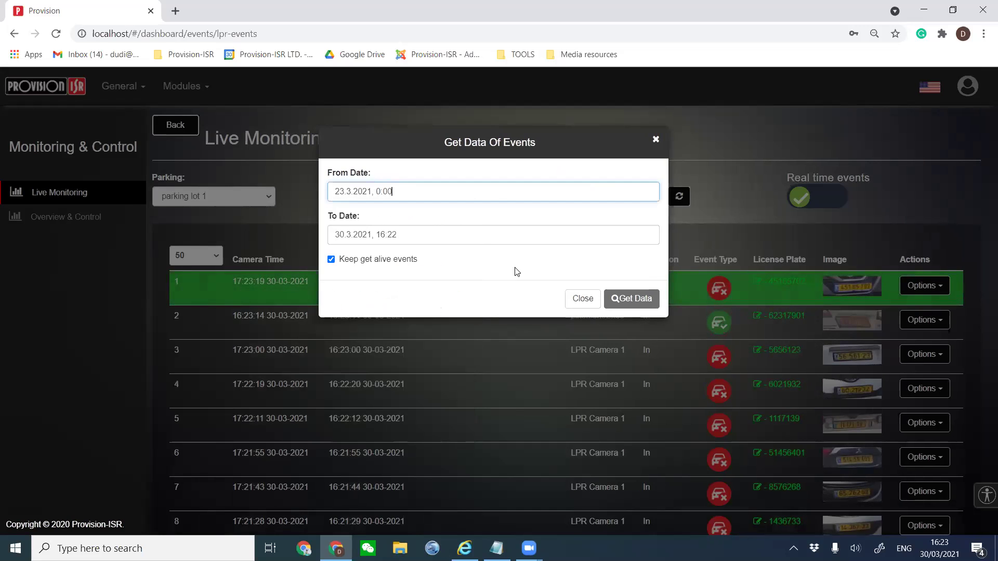
click(580, 299)
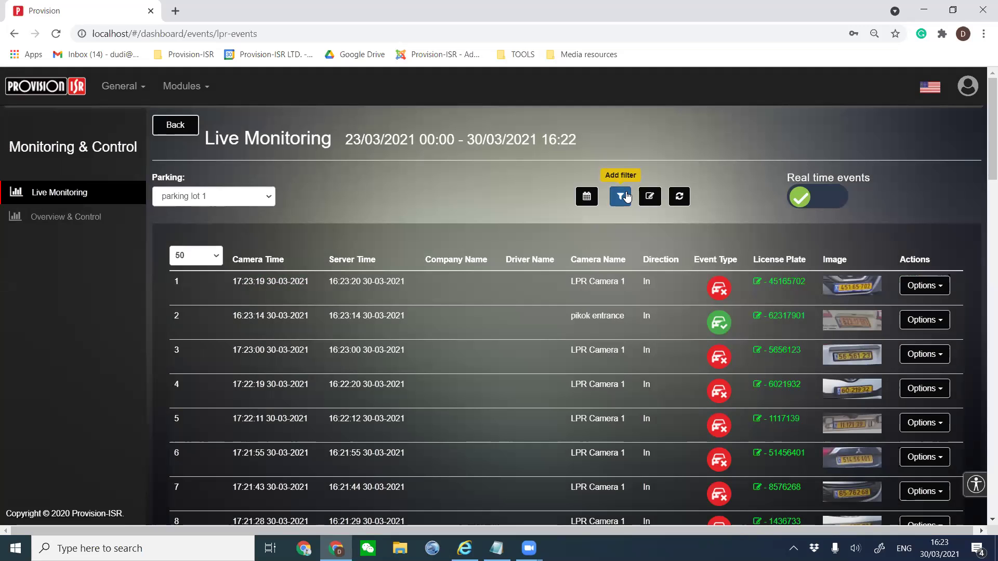
scroll(766, 328, down, 15)
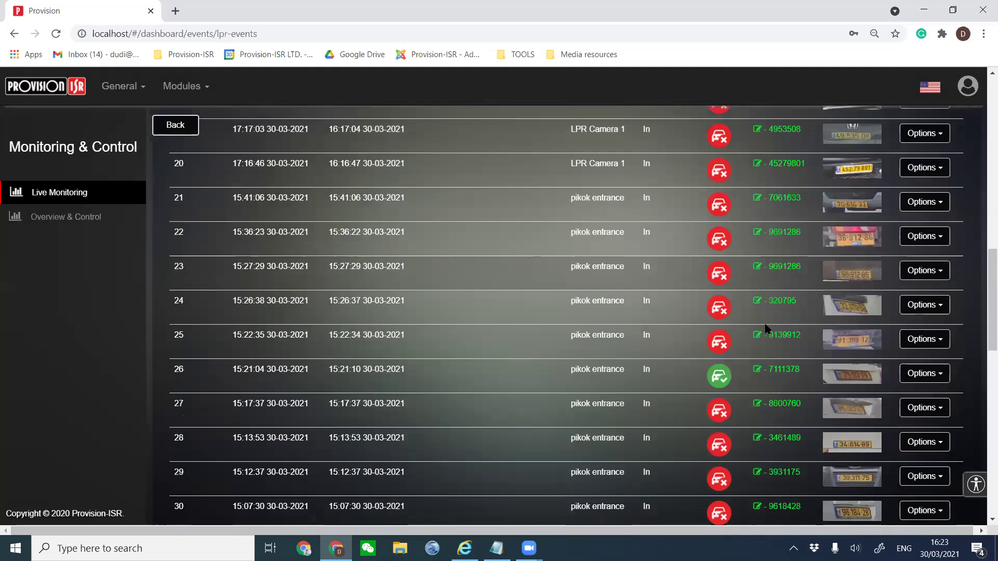
scroll(766, 328, down, 12)
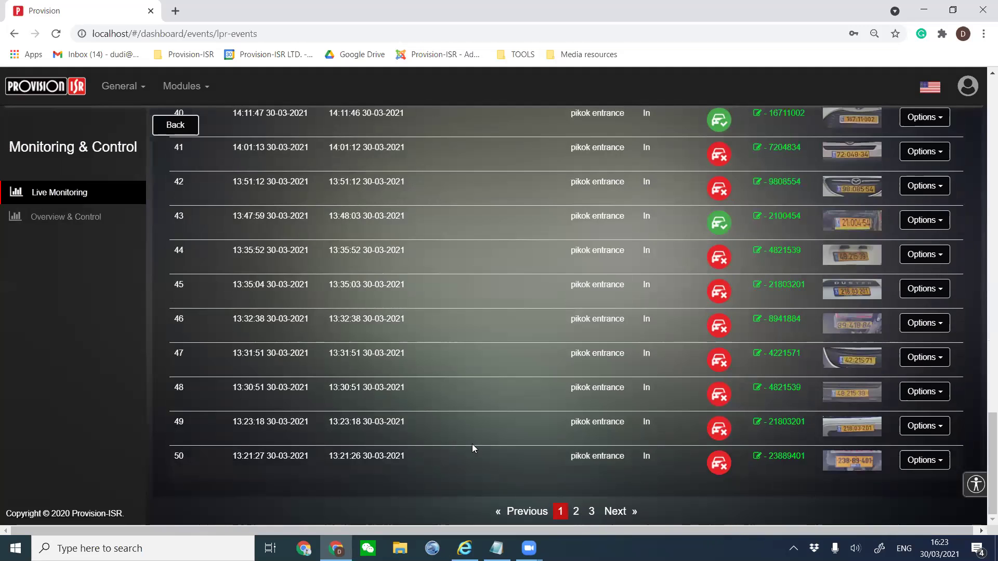
scroll(471, 441, up, 20)
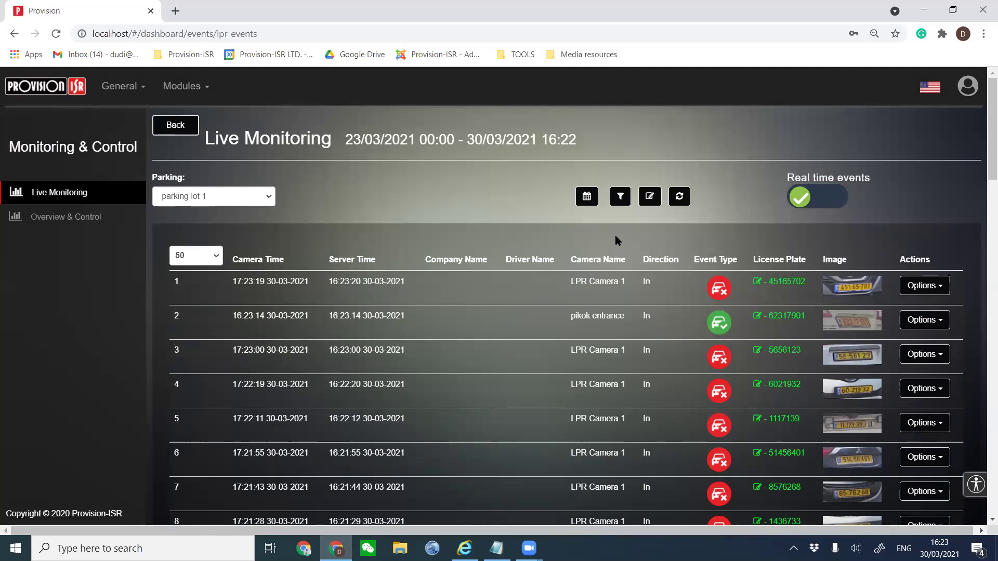
click(619, 204)
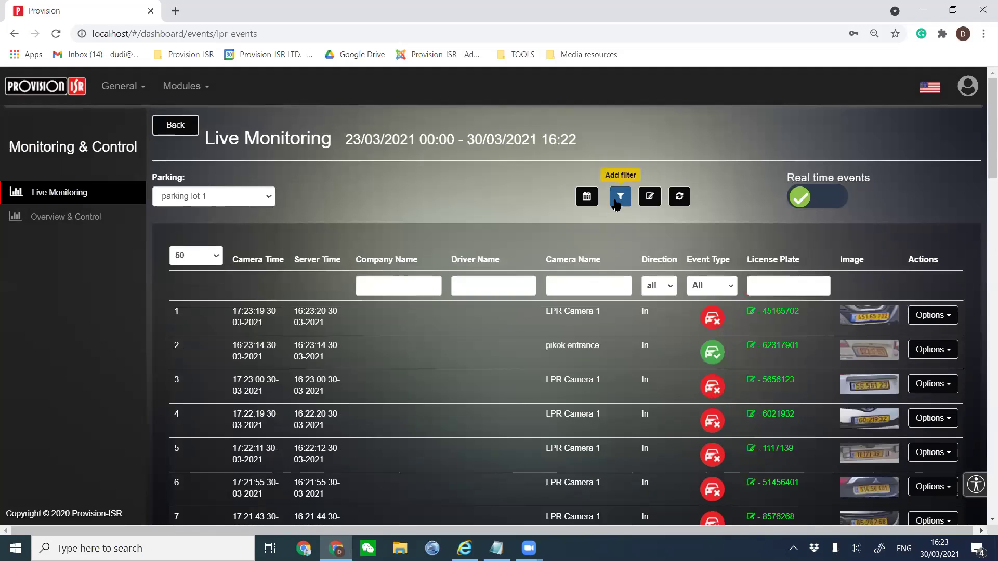
click(764, 283)
text(7)
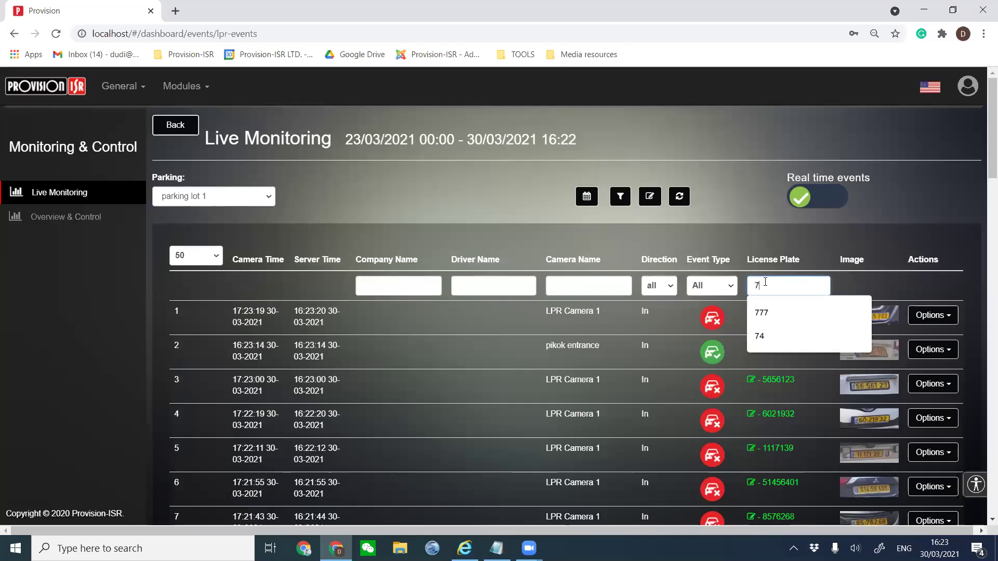
text(47)
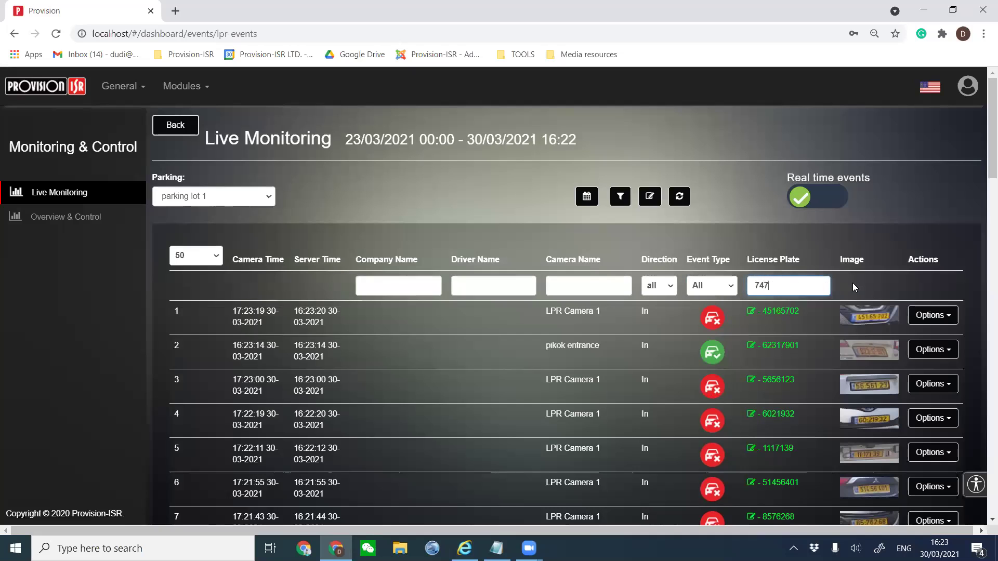
key(F5)
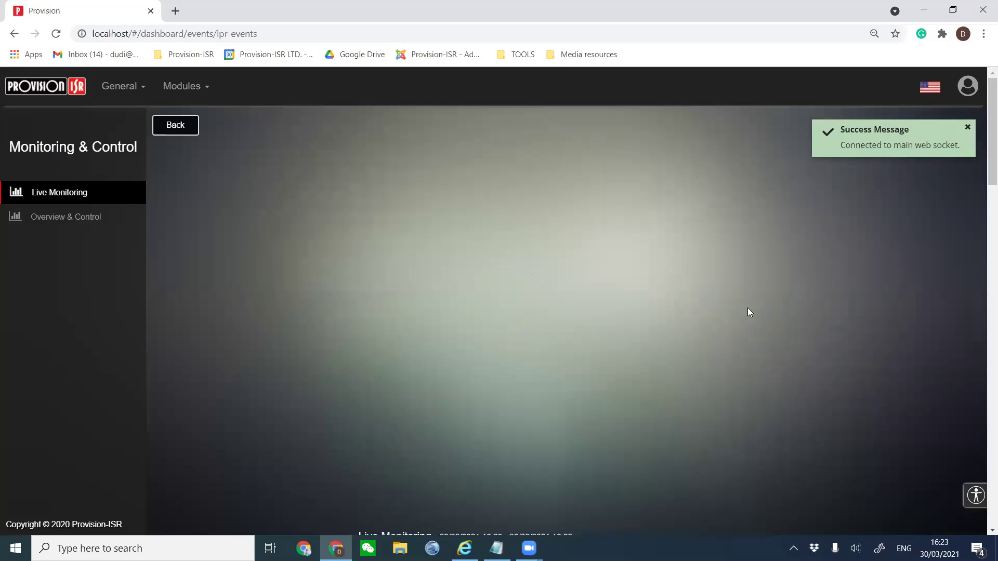
click(620, 196)
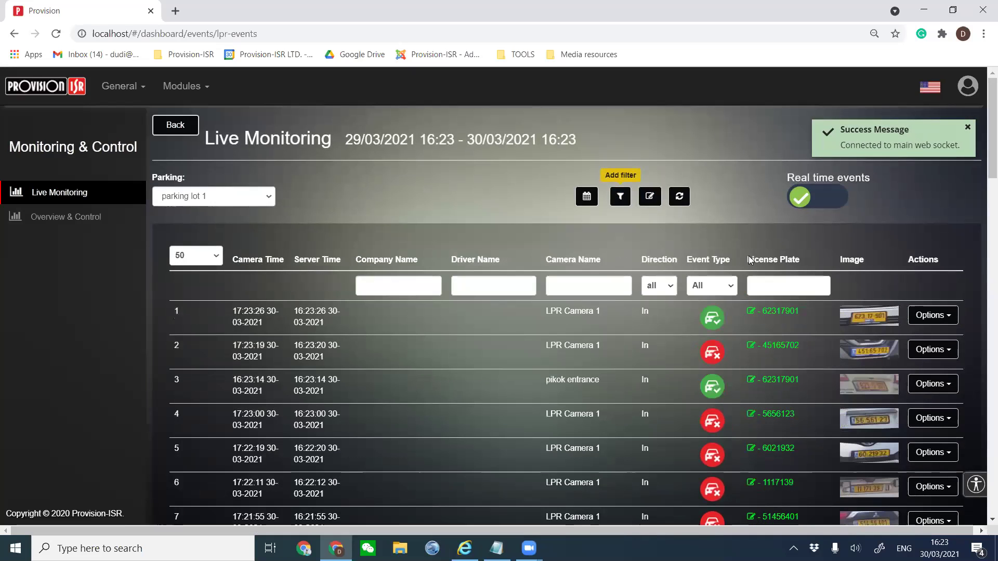
click(767, 284)
text(654)
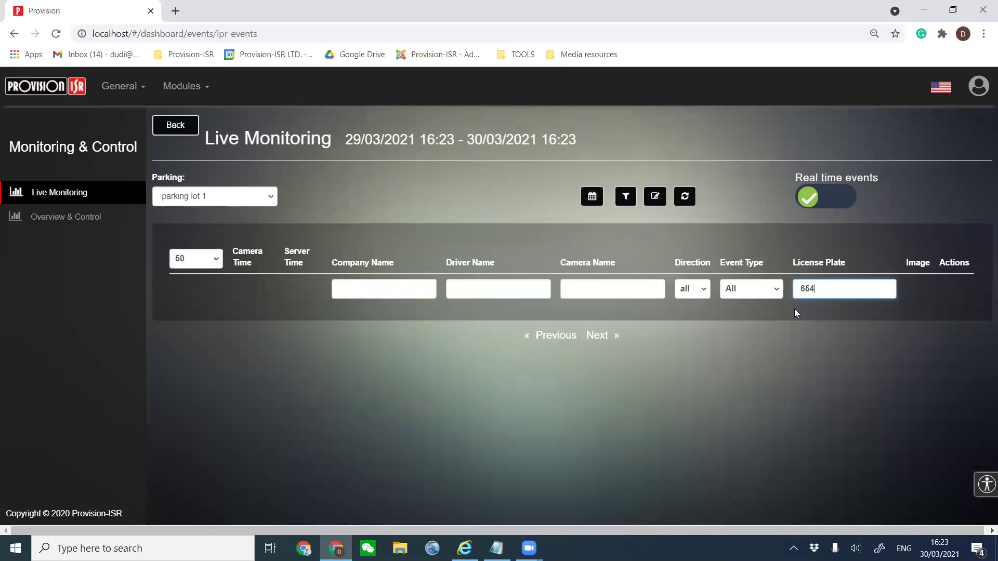
key(BackSpace)
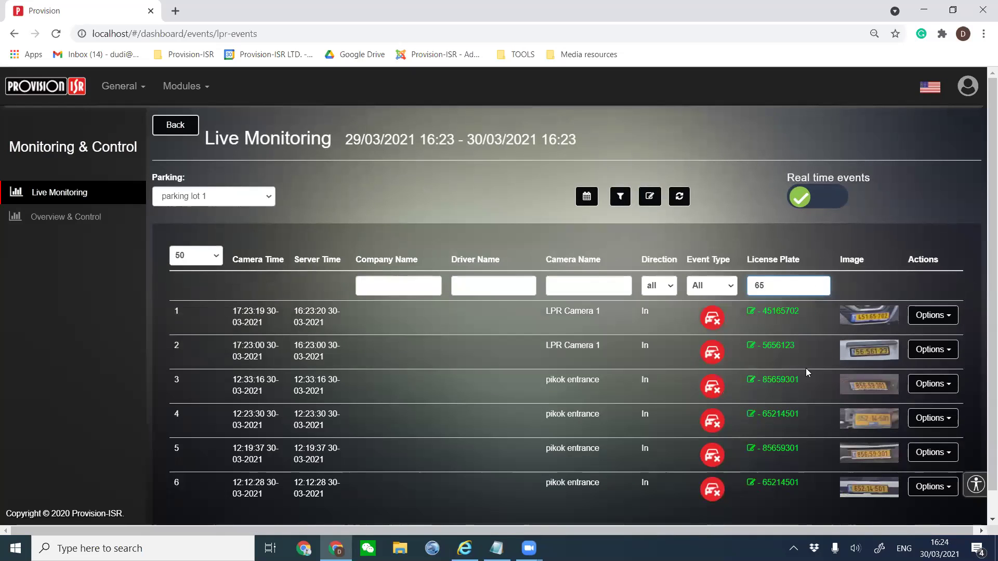
scroll(727, 363, down, 1)
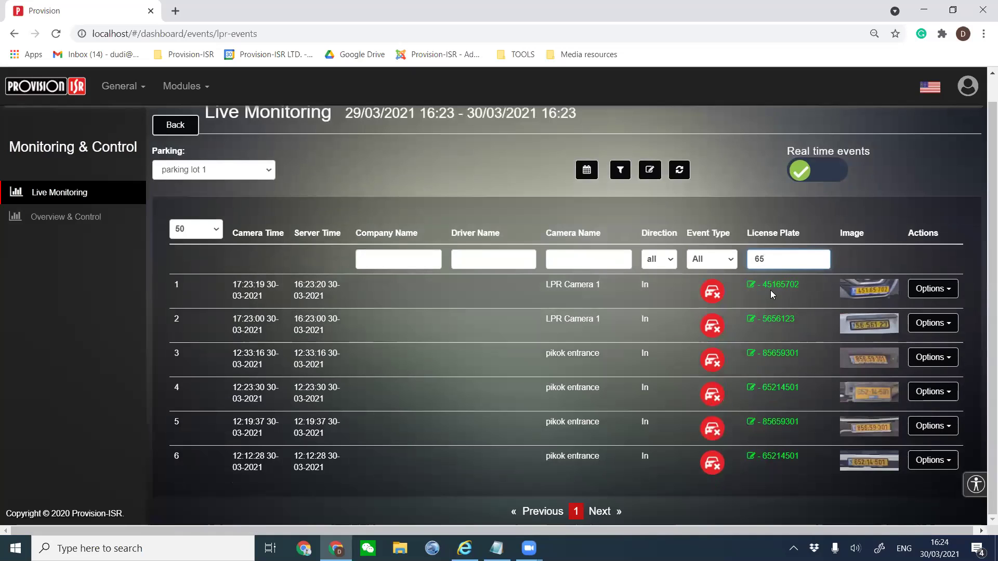
double_click(774, 260)
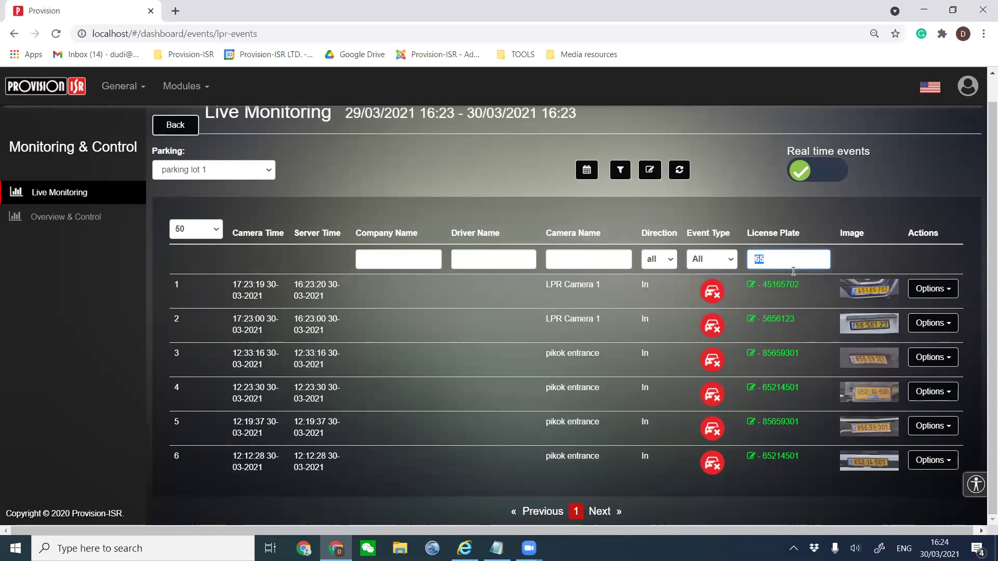
text(451)
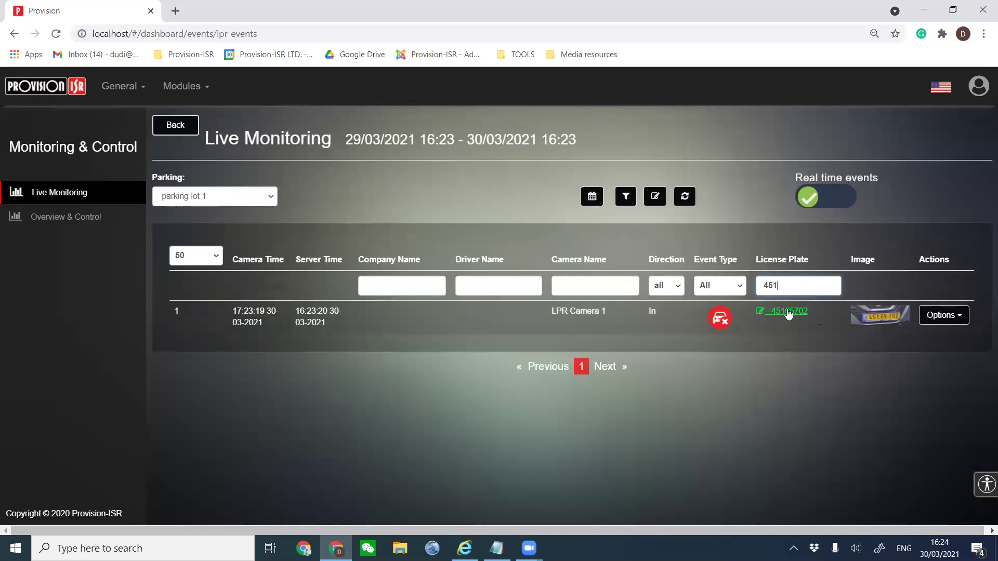
drag(834, 286, 735, 286)
key(BackSpace)
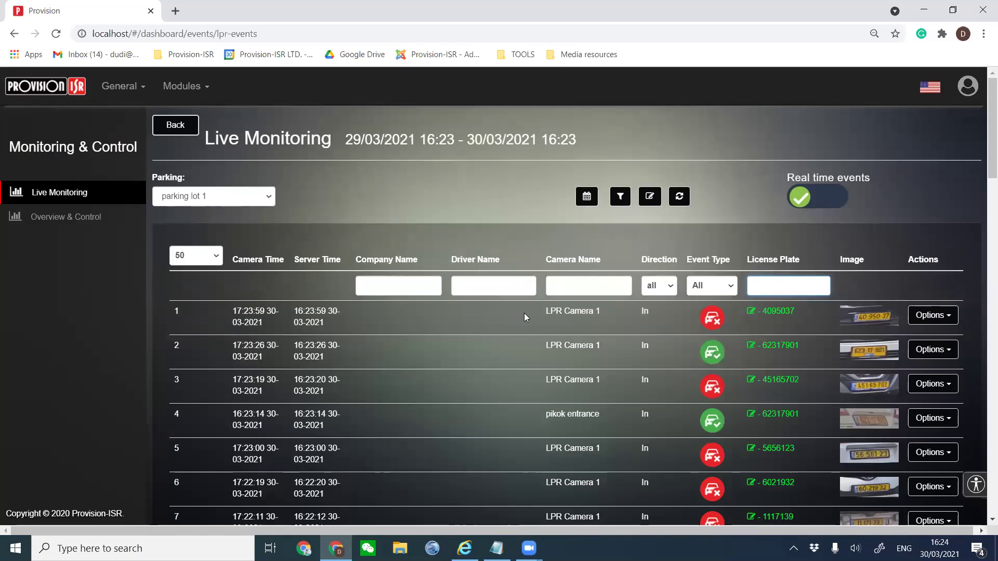
click(365, 280)
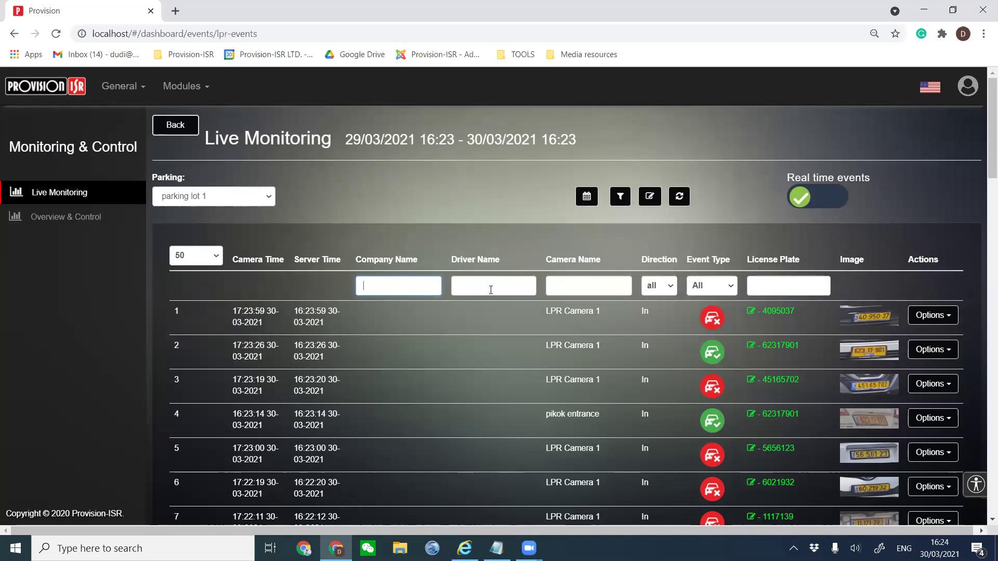
scroll(494, 294, down, 13)
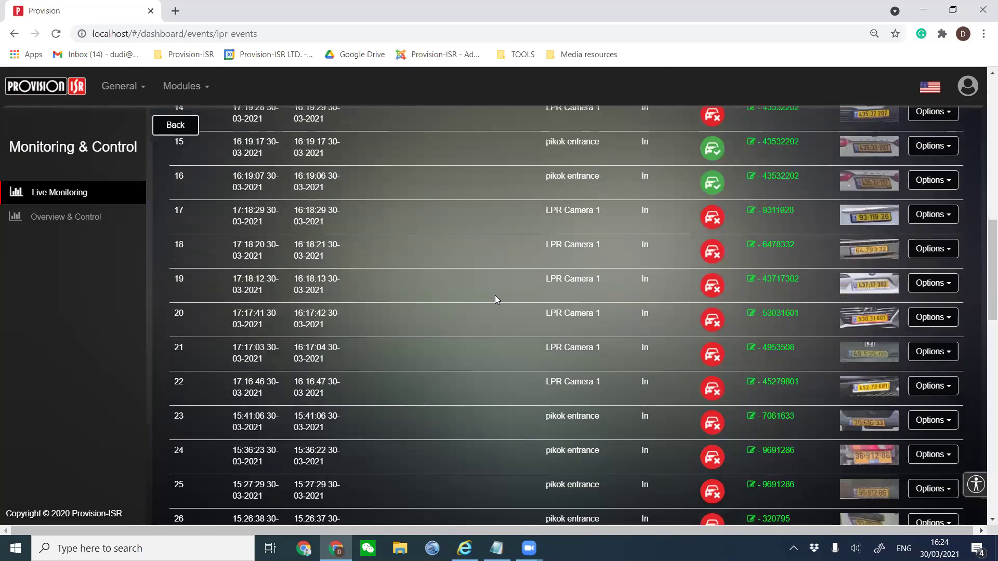
scroll(509, 299, up, 14)
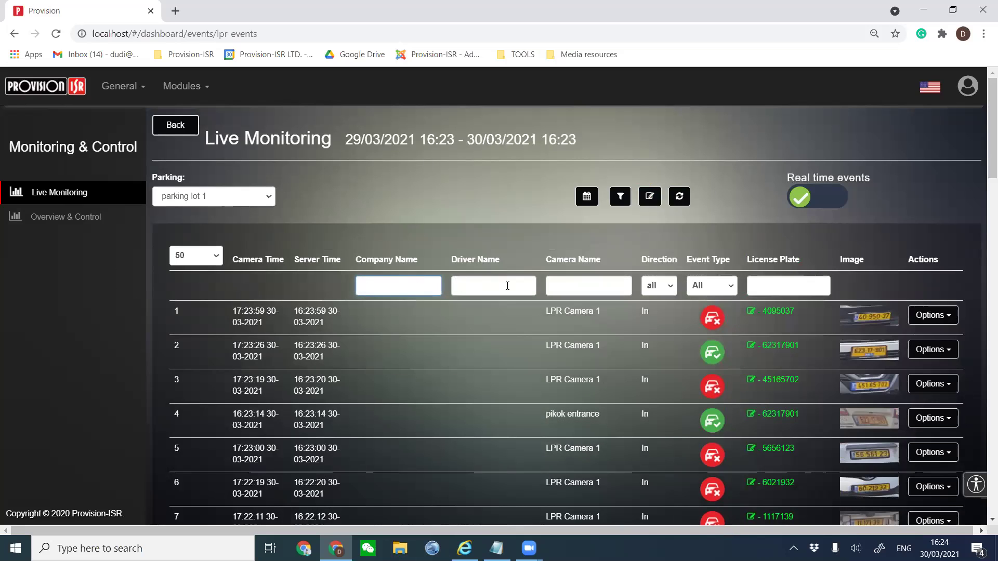
click(657, 201)
click(637, 180)
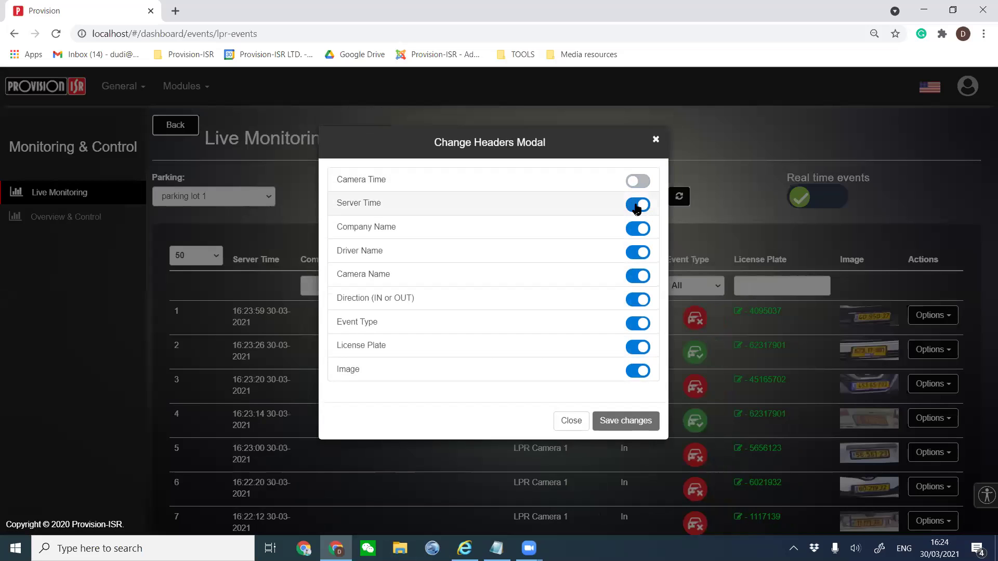
click(637, 205)
click(637, 228)
click(637, 276)
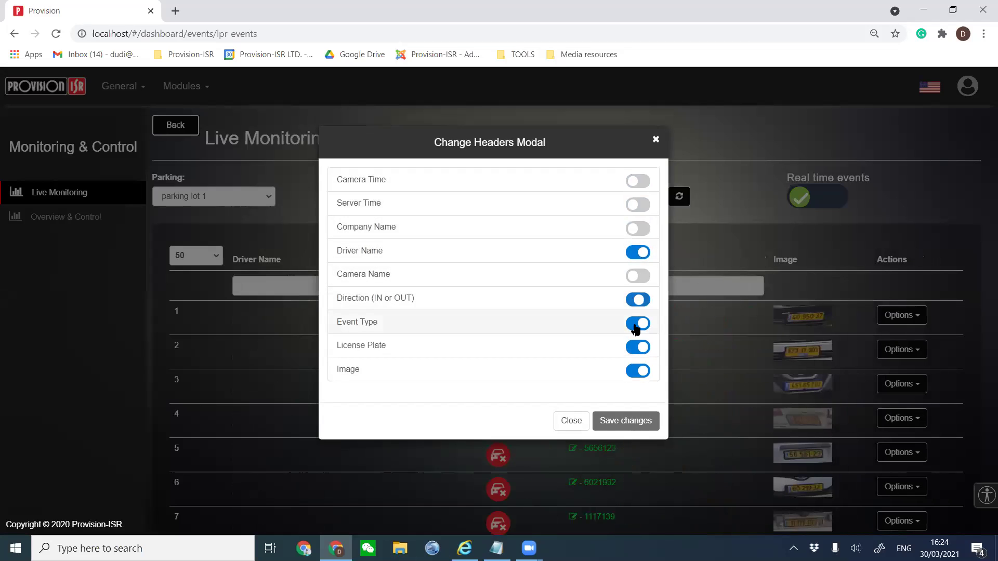
click(637, 300)
click(637, 323)
click(637, 347)
click(637, 371)
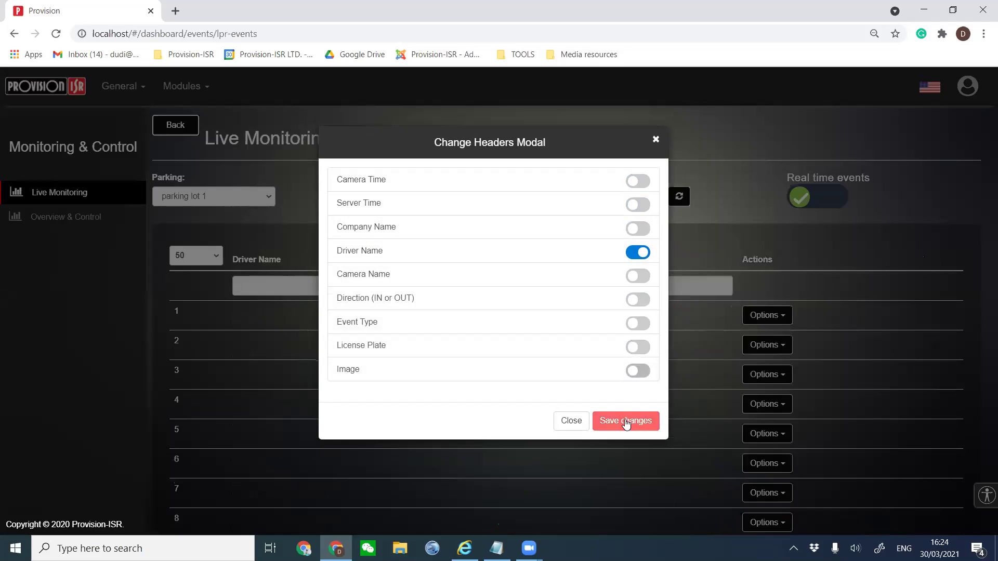
click(626, 422)
scroll(573, 335, down, 13)
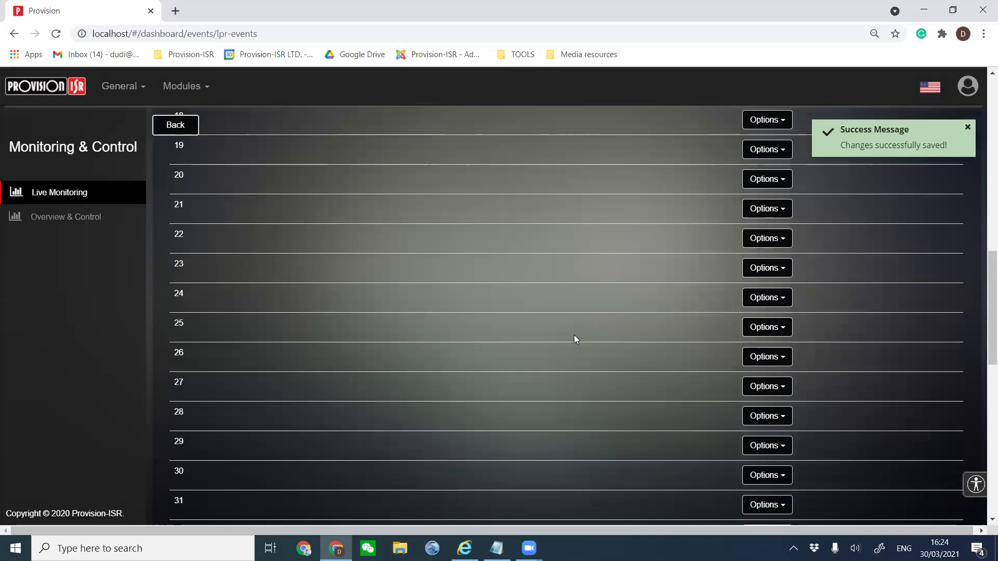
scroll(571, 335, up, 15)
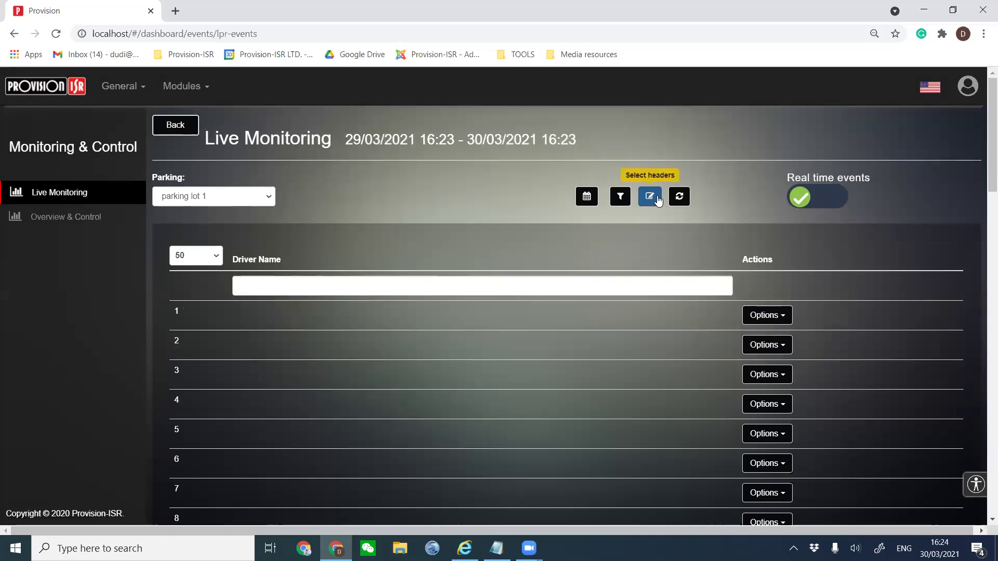
click(649, 197)
click(636, 204)
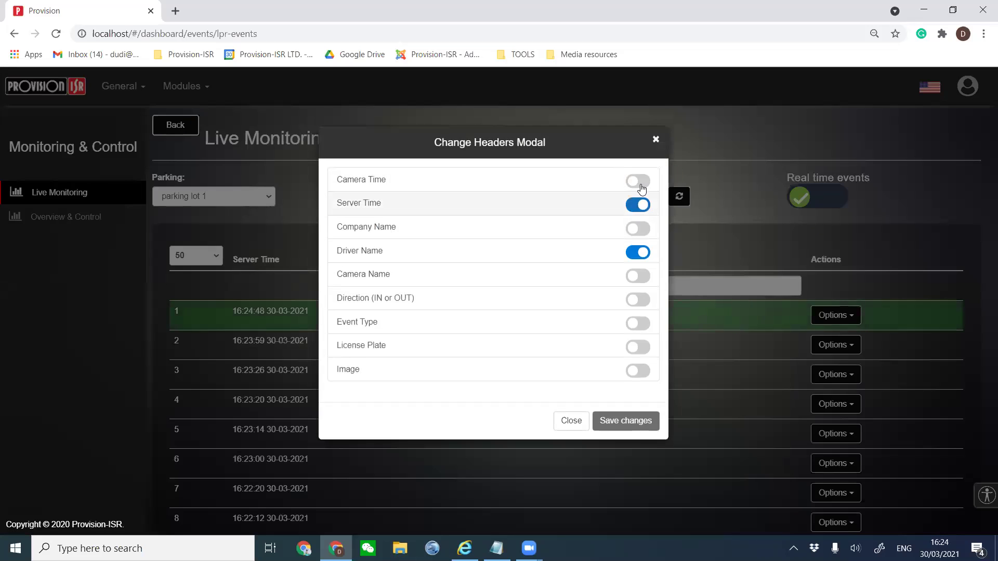
click(639, 182)
click(638, 228)
click(638, 276)
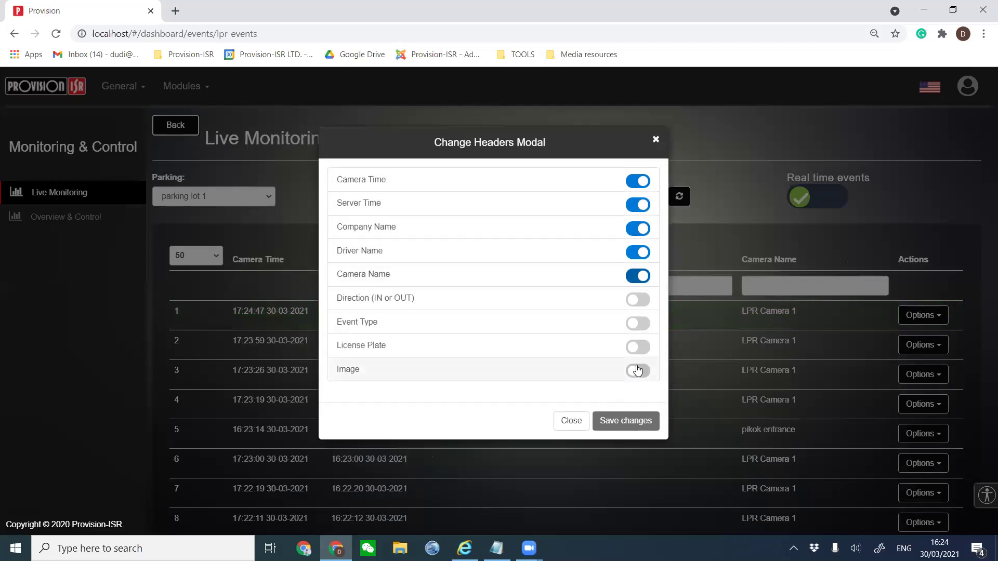
click(638, 370)
click(637, 347)
click(637, 299)
click(638, 323)
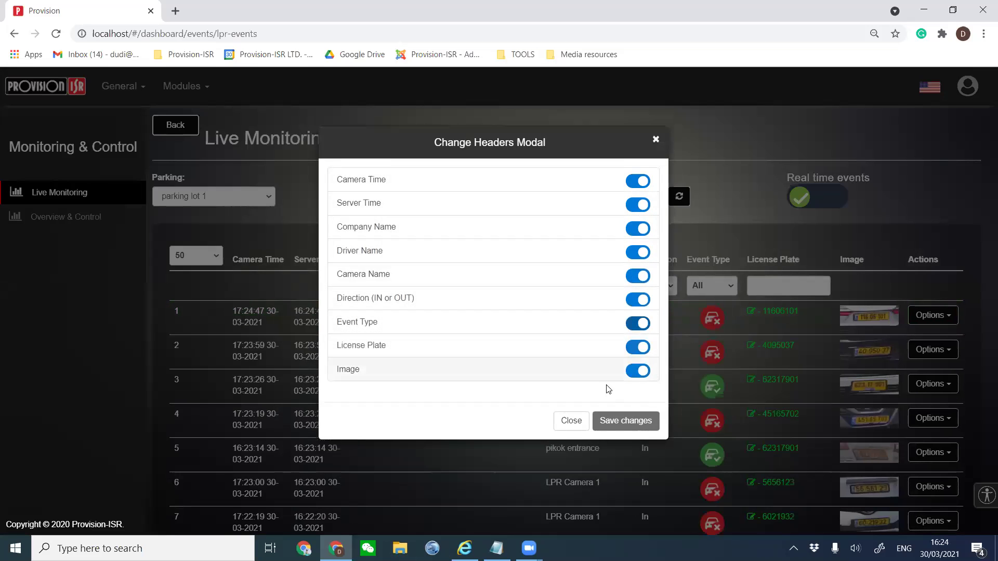
click(622, 421)
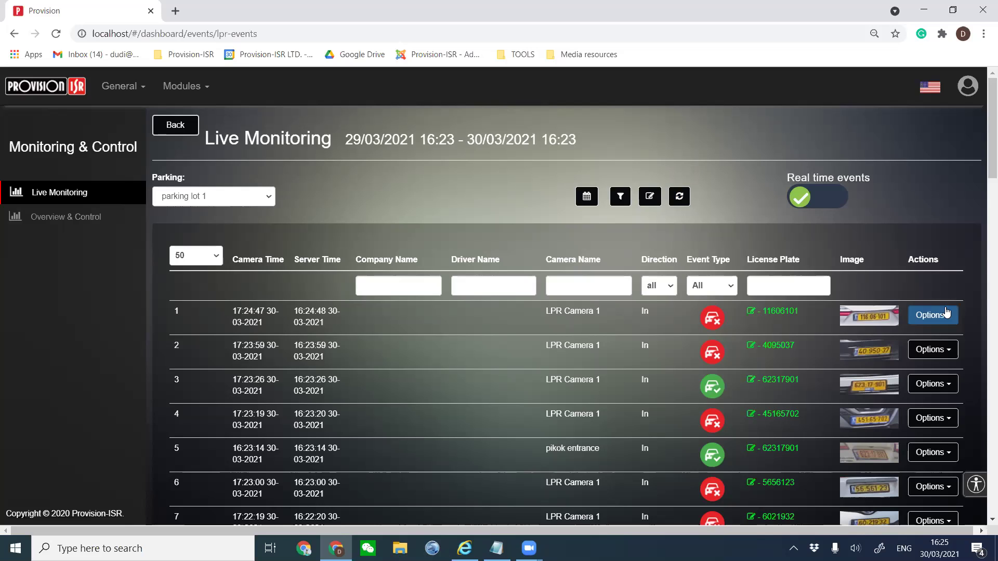
click(842, 190)
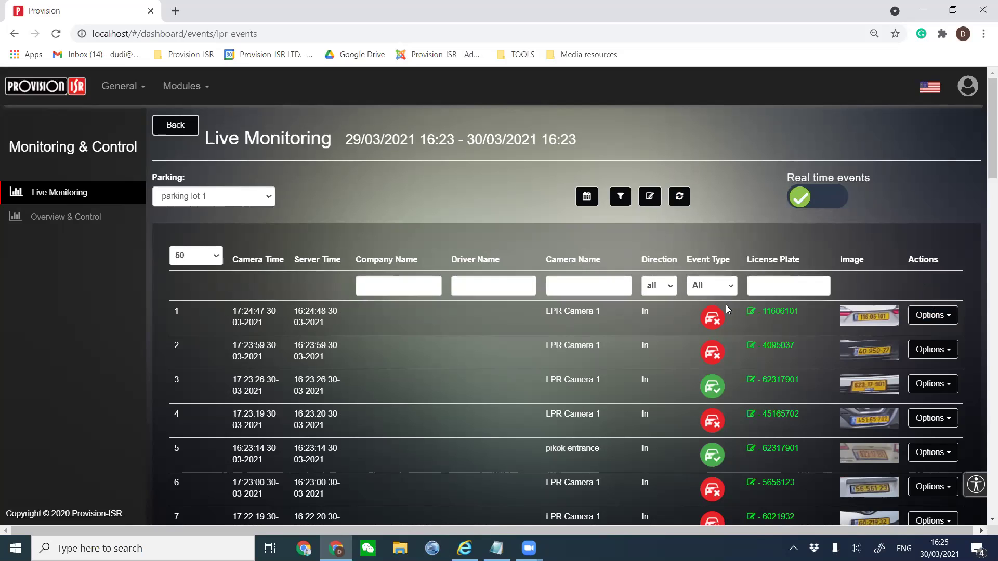
mouse_move(694, 311)
click(818, 199)
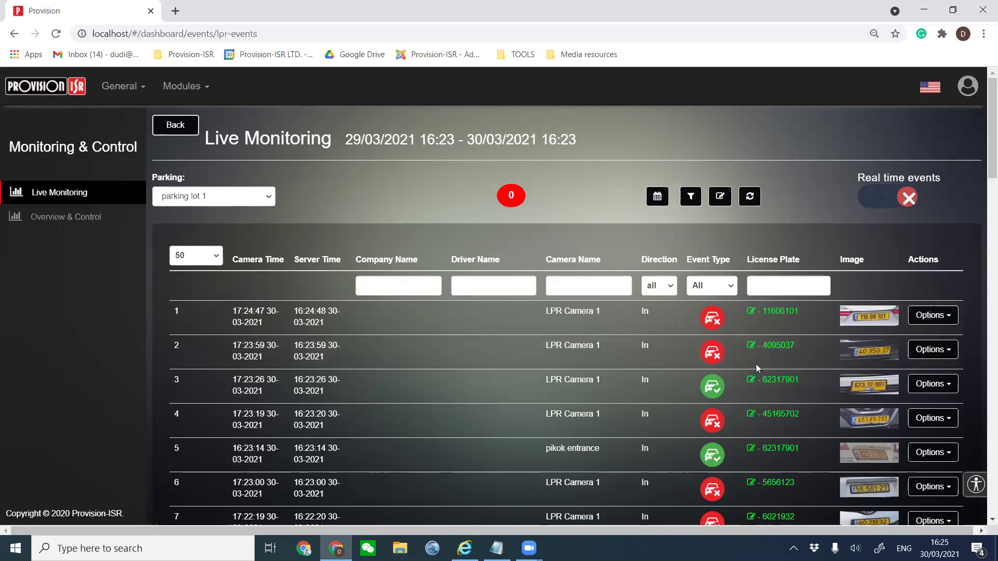
mouse_move(507, 196)
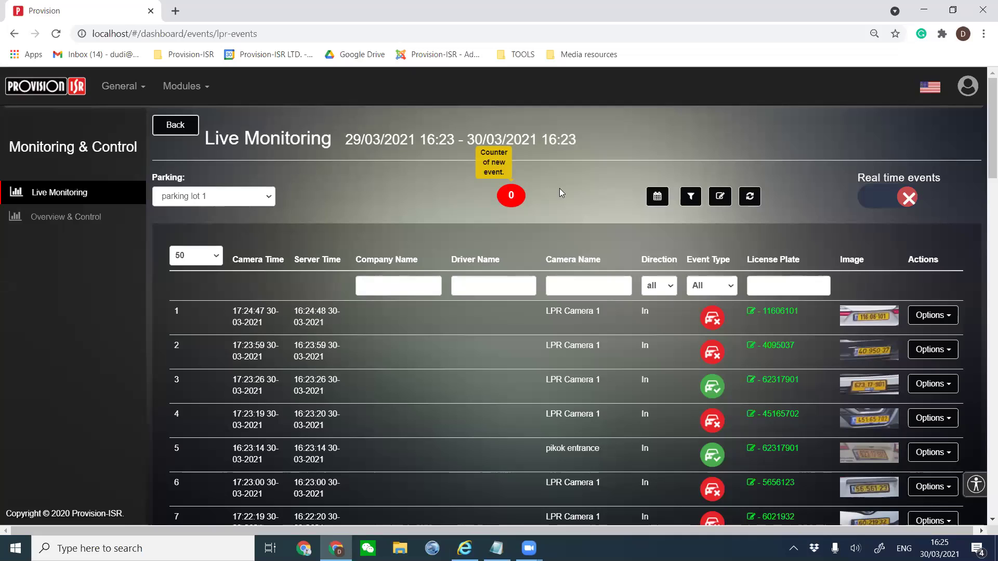
click(866, 198)
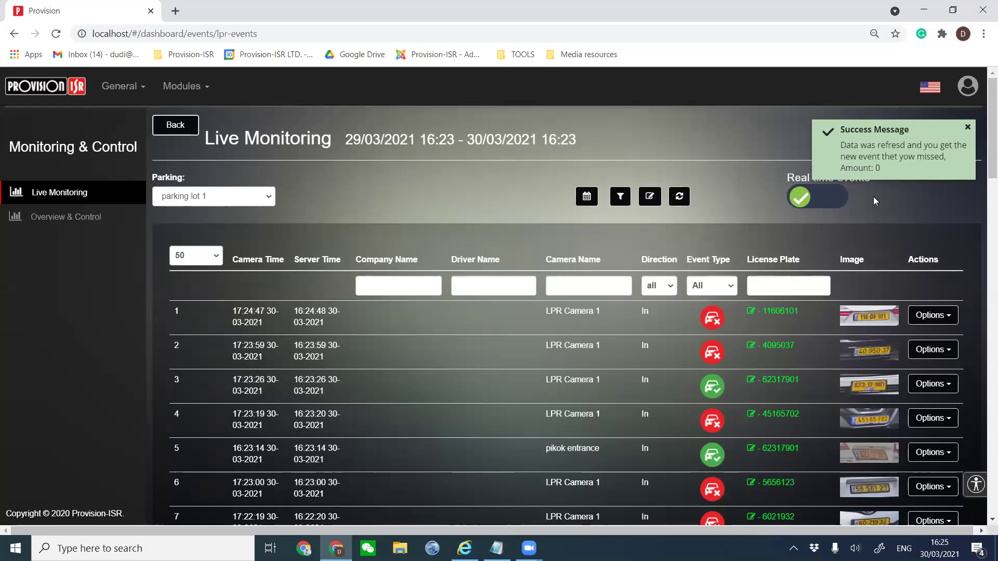
Watch and close the LPR Camera 1 and pikok entrance live streams.
click(930, 318)
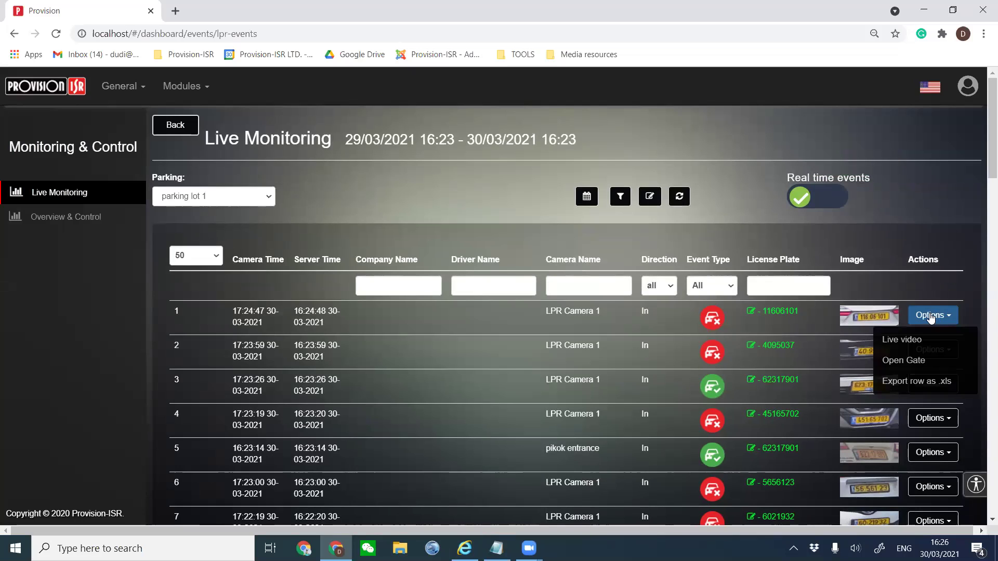
click(918, 343)
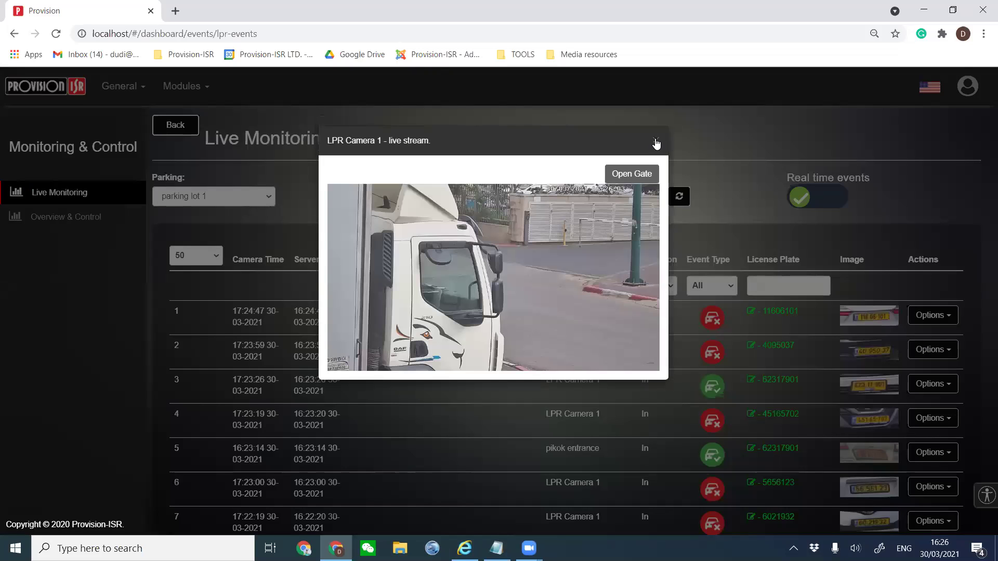
click(656, 143)
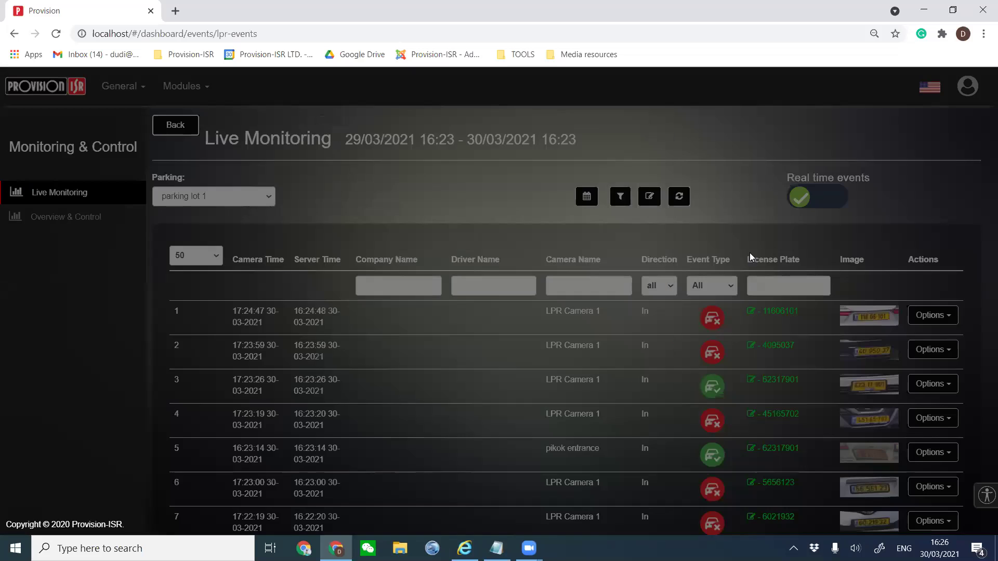
click(921, 450)
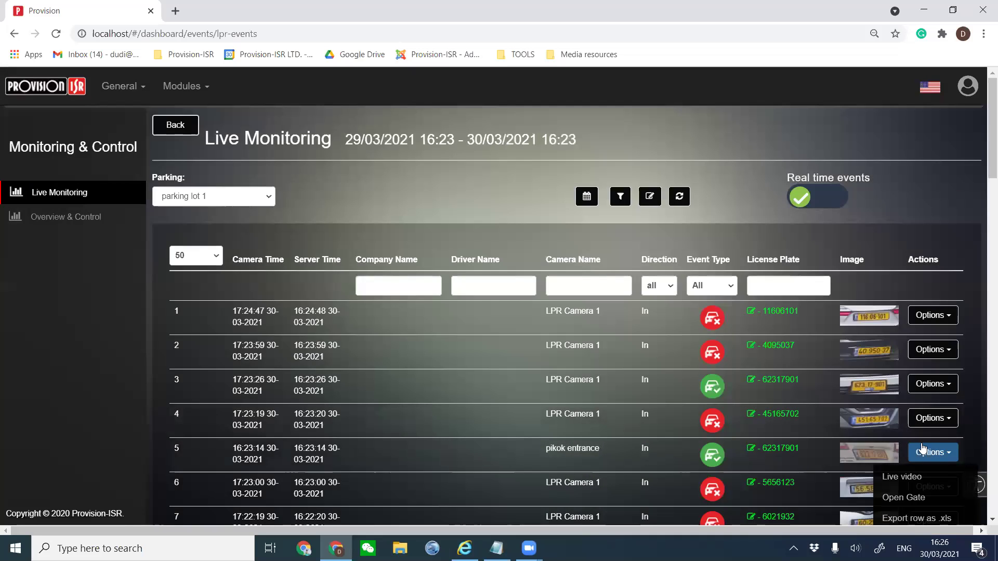
click(920, 481)
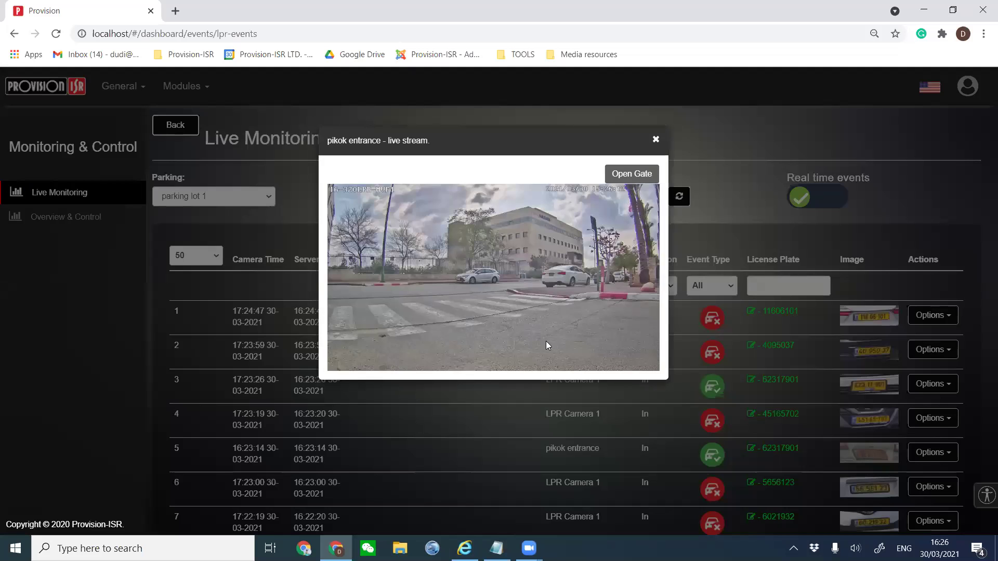
click(656, 144)
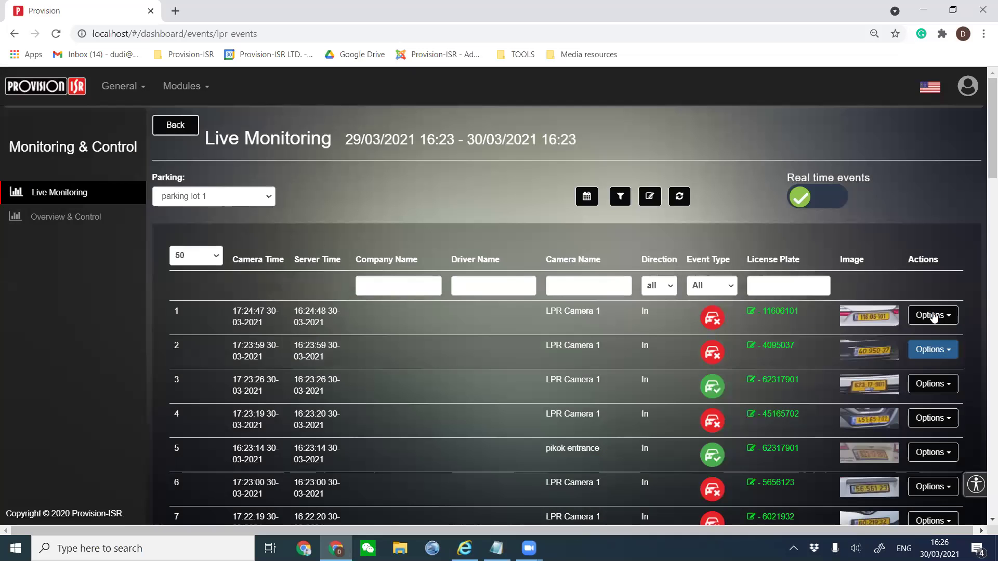
Open the gate for the second event's vehicle from its Options menu.
click(933, 316)
click(920, 362)
drag(773, 317, 754, 317)
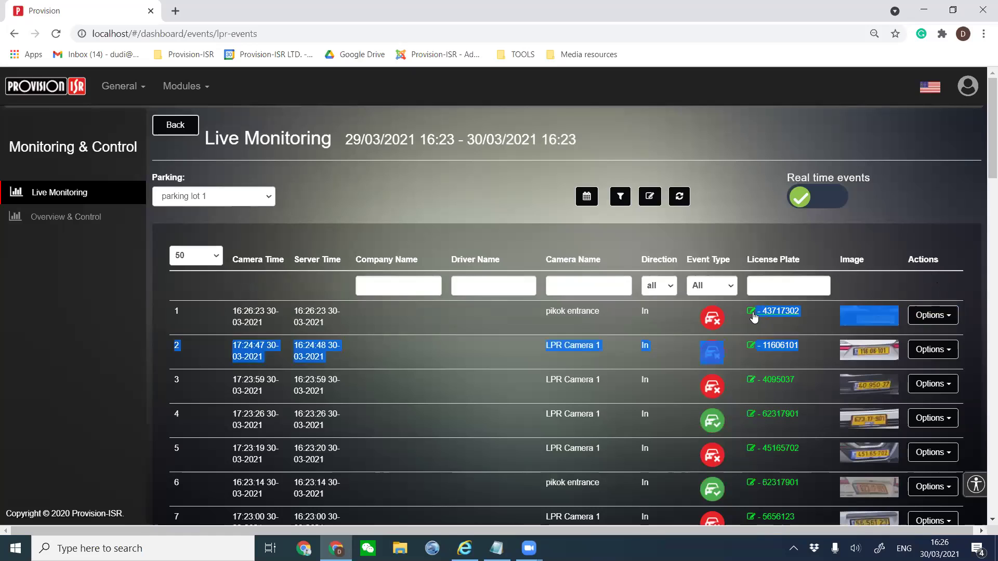
click(786, 347)
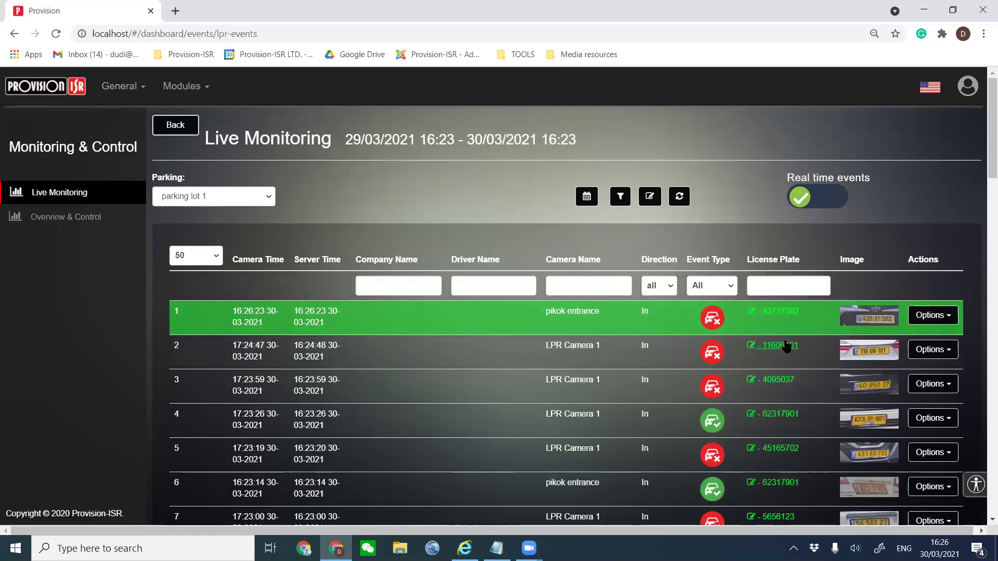
click(932, 349)
click(909, 394)
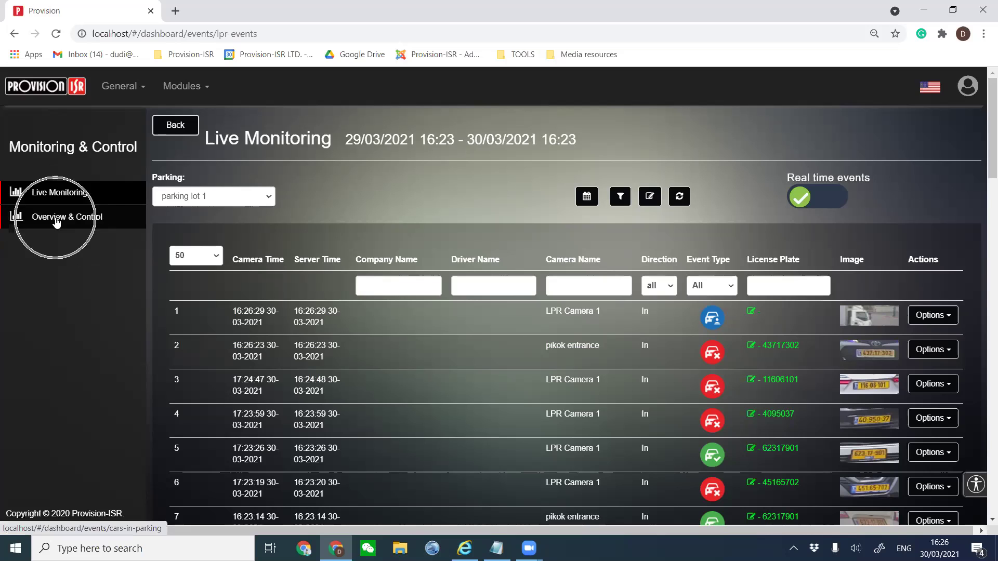
Check the second and third events' options, then go to Overview & Control.
click(925, 351)
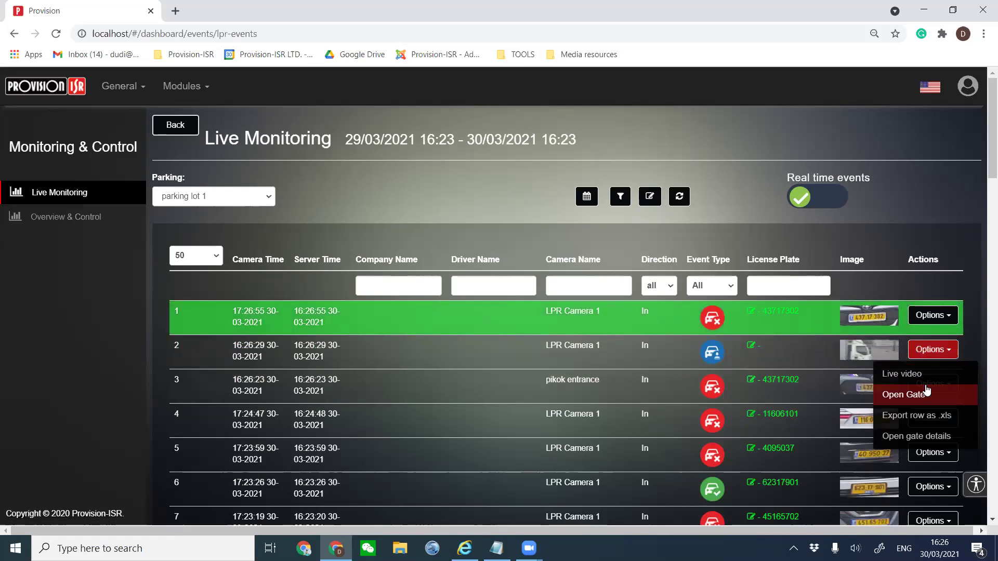
click(944, 279)
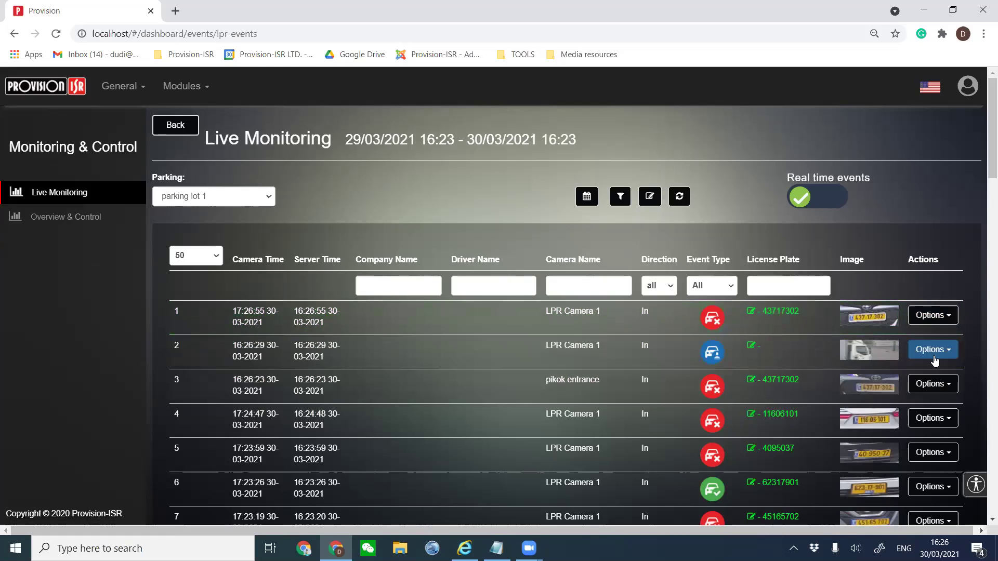
click(932, 384)
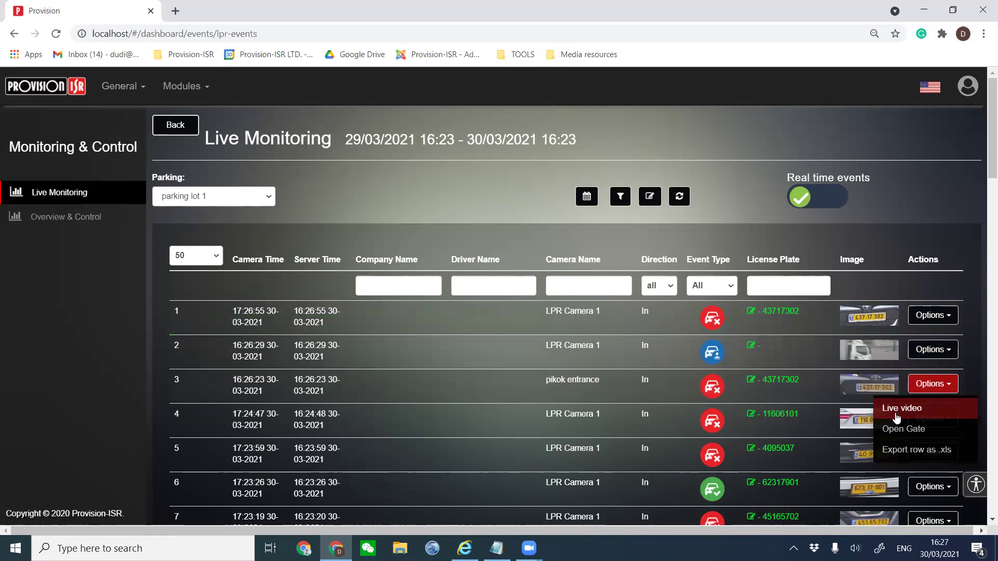
click(891, 394)
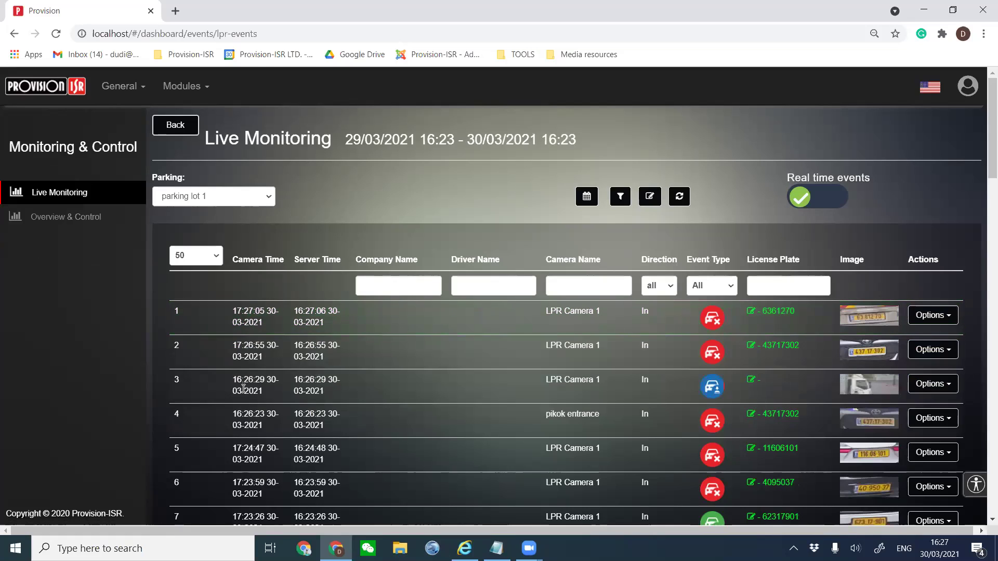
drag(242, 389, 780, 389)
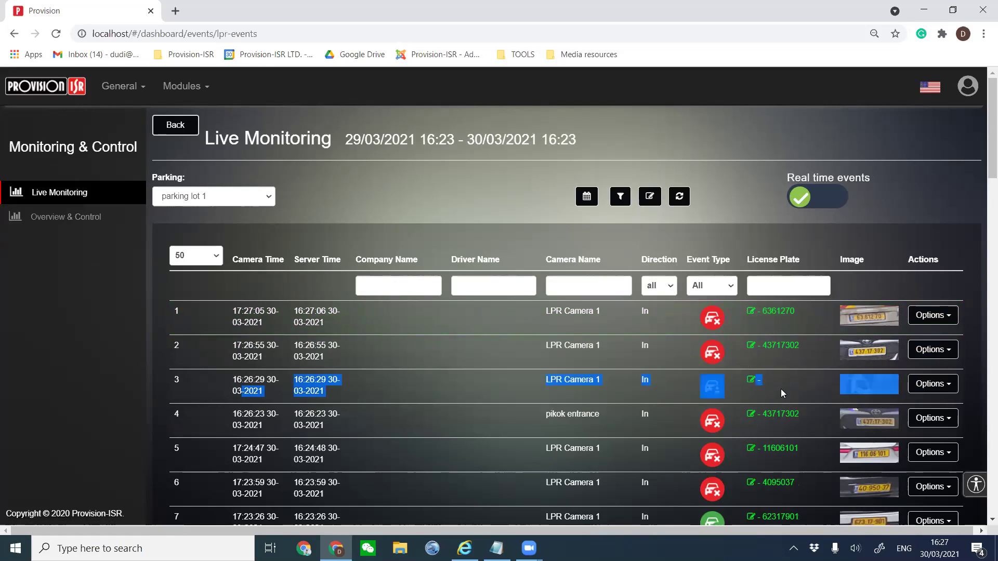
click(873, 396)
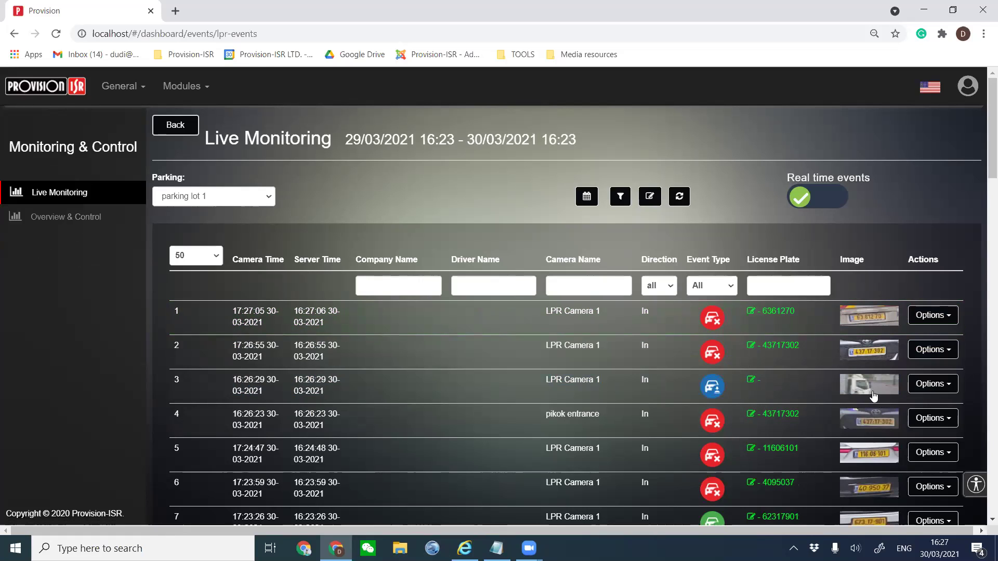
click(45, 222)
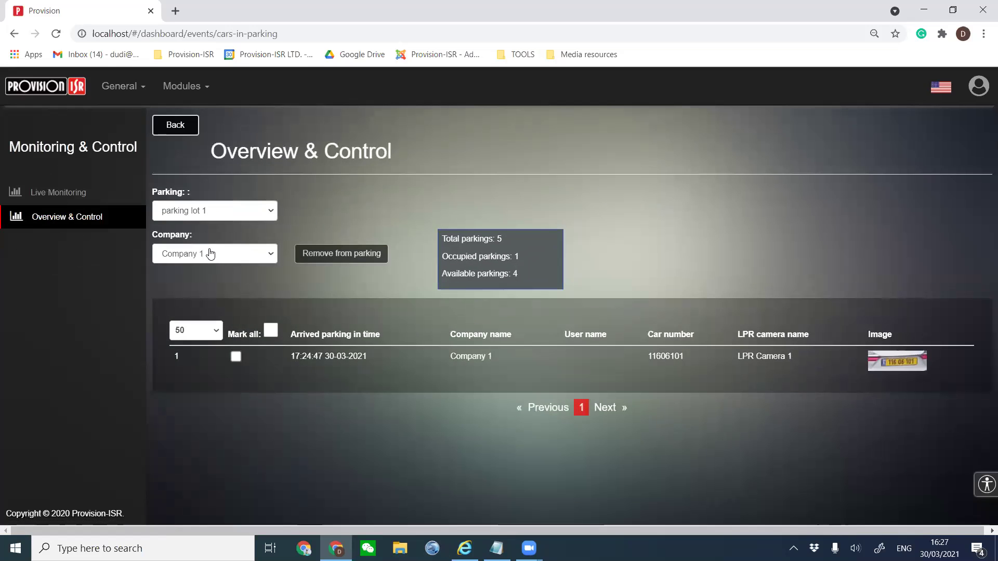
Confirm parking lot 1 and Company 1 are selected, showing 5 total parkings.
click(196, 211)
click(198, 211)
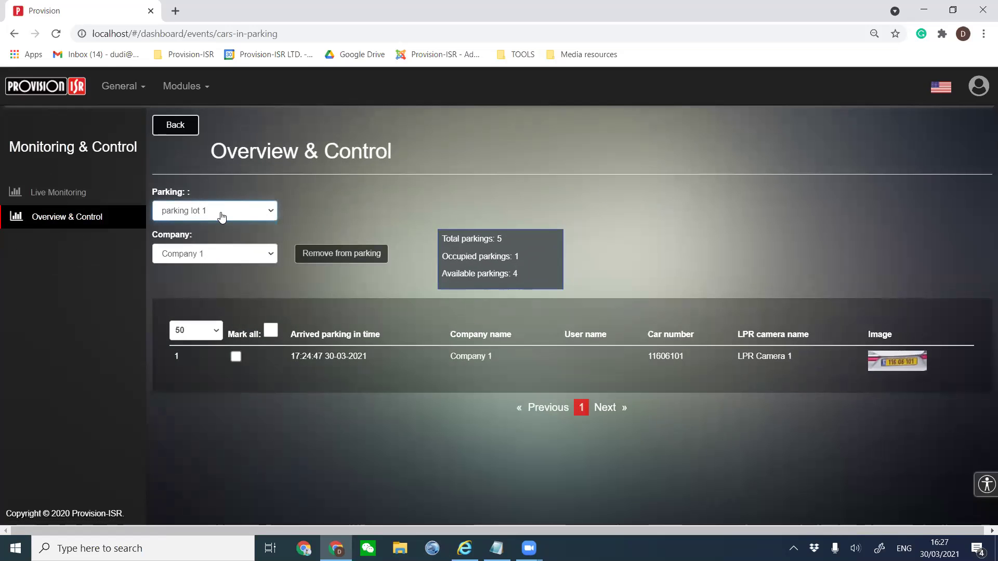
click(179, 254)
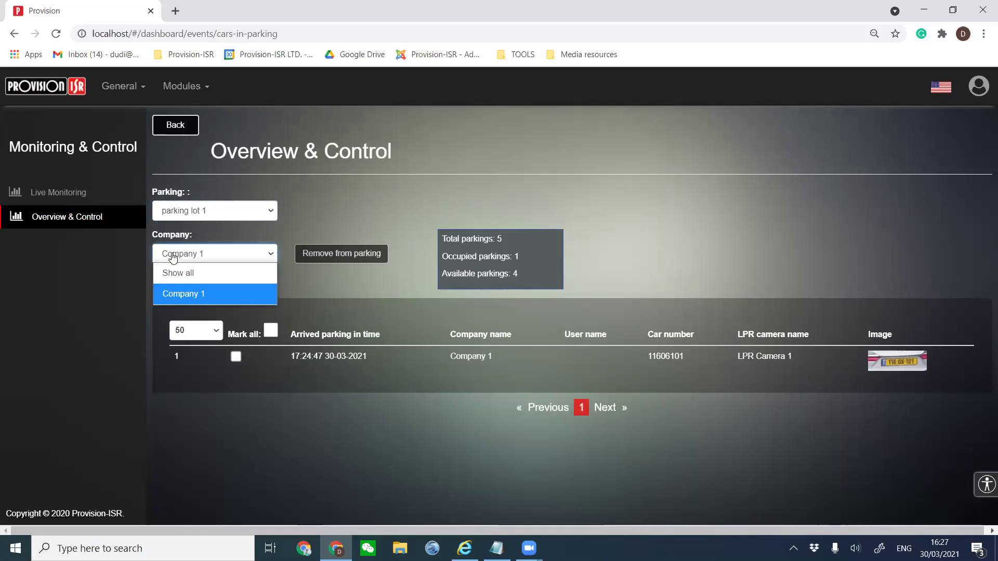
click(185, 302)
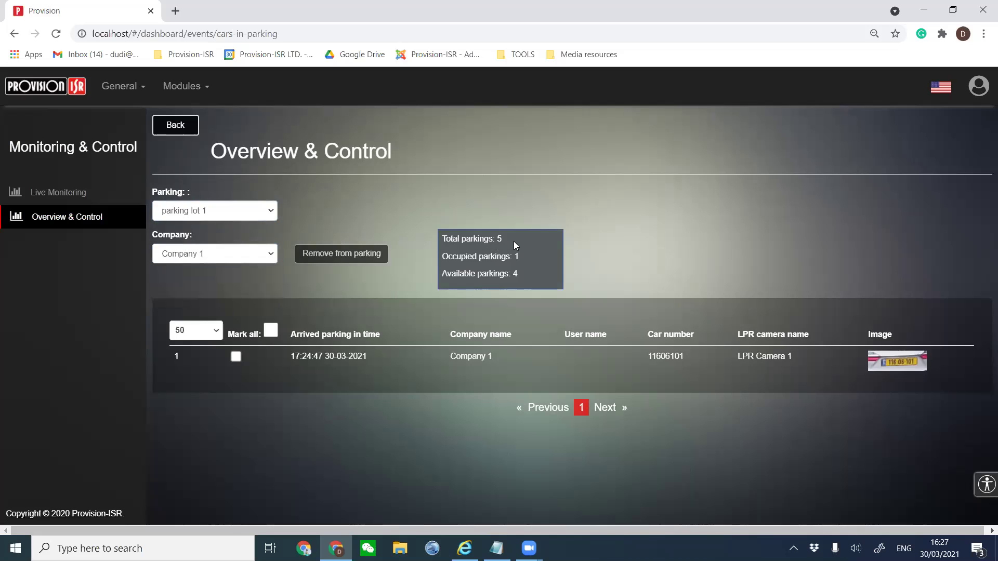
drag(484, 239, 439, 236)
click(521, 254)
Check the 1 occupied parking and view photos of parked car 11606101.
drag(520, 256, 440, 256)
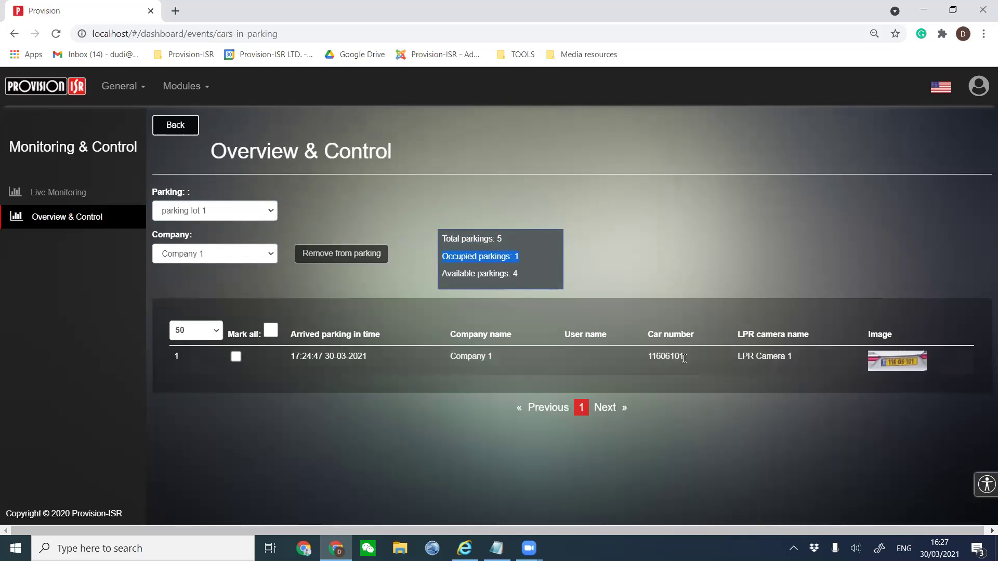
drag(684, 357, 663, 359)
click(893, 370)
click(661, 139)
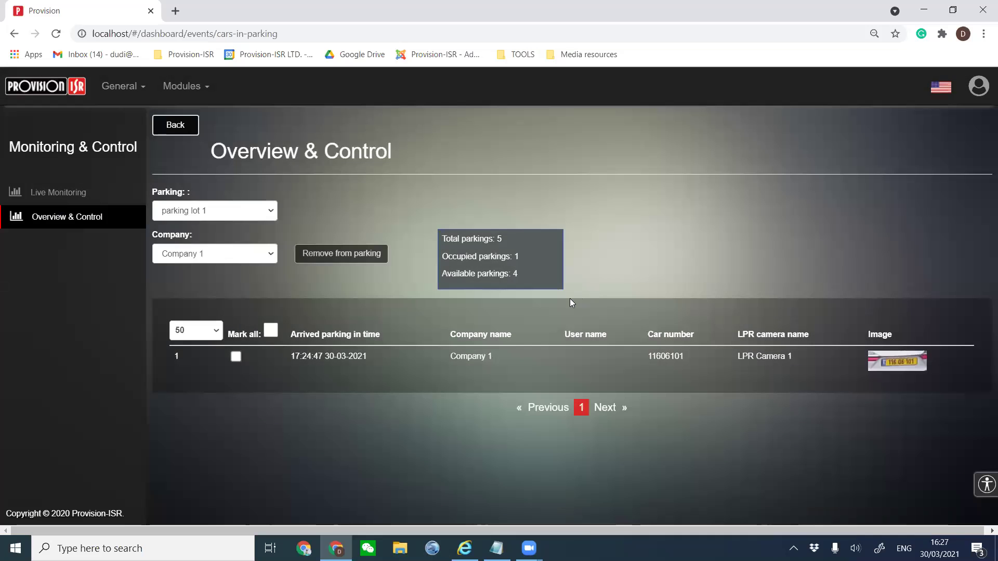
Remove car 11606101 from parking lot 1 and return to live monitoring.
click(235, 356)
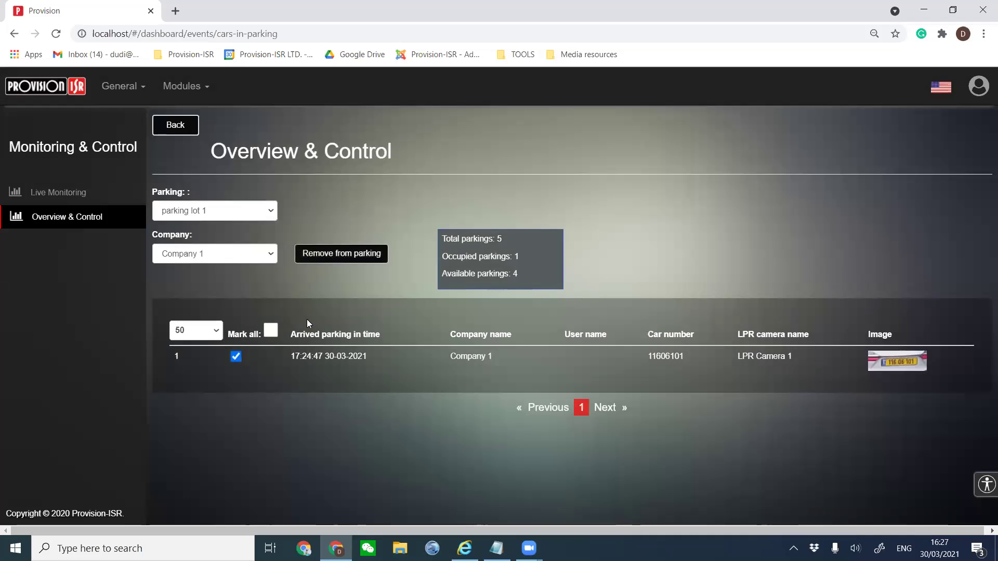
click(342, 254)
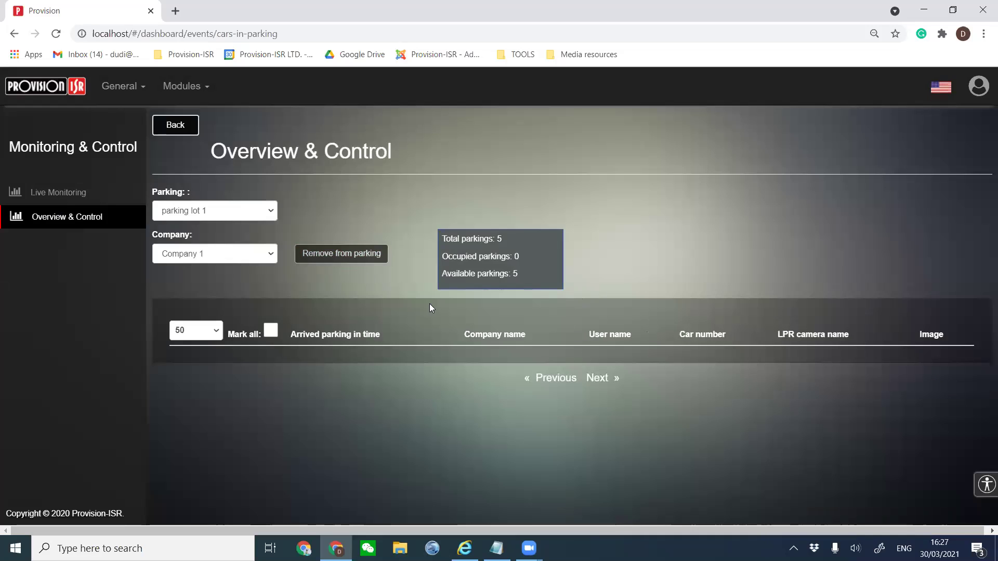
click(276, 329)
click(323, 254)
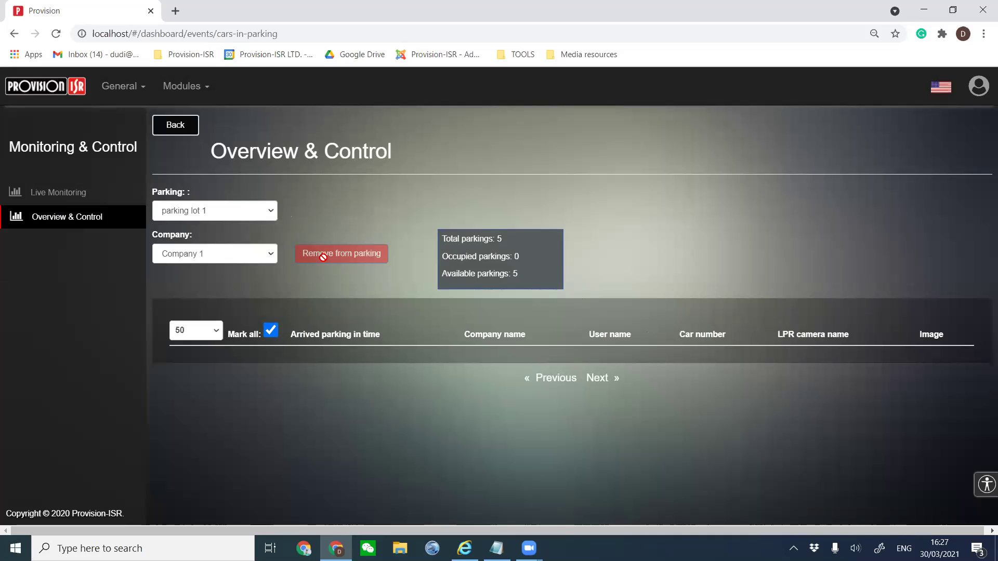
click(169, 129)
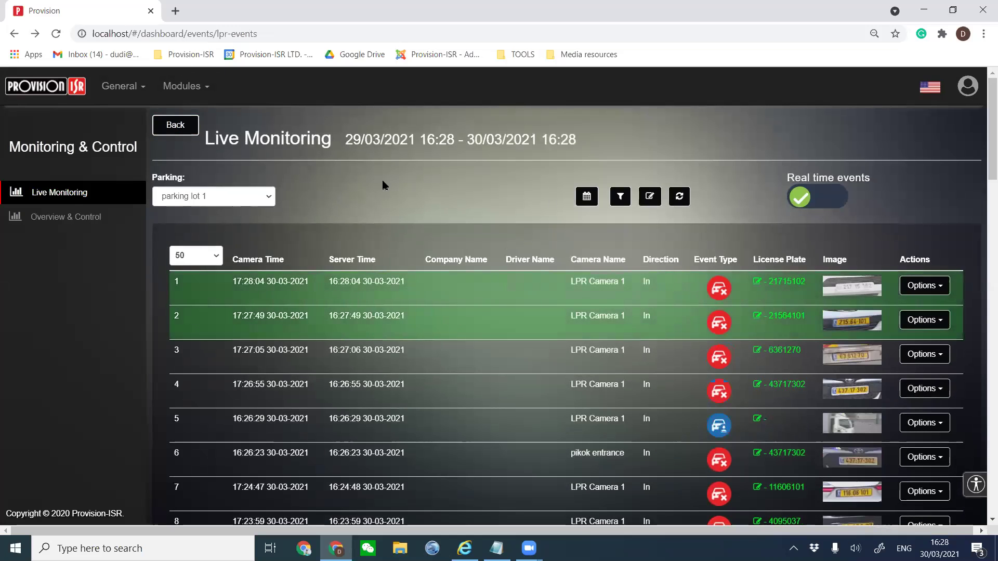
Go back to the parking management menu and open Authorized Cars for Company 1.
scroll(409, 239, down, 12)
scroll(409, 239, up, 10)
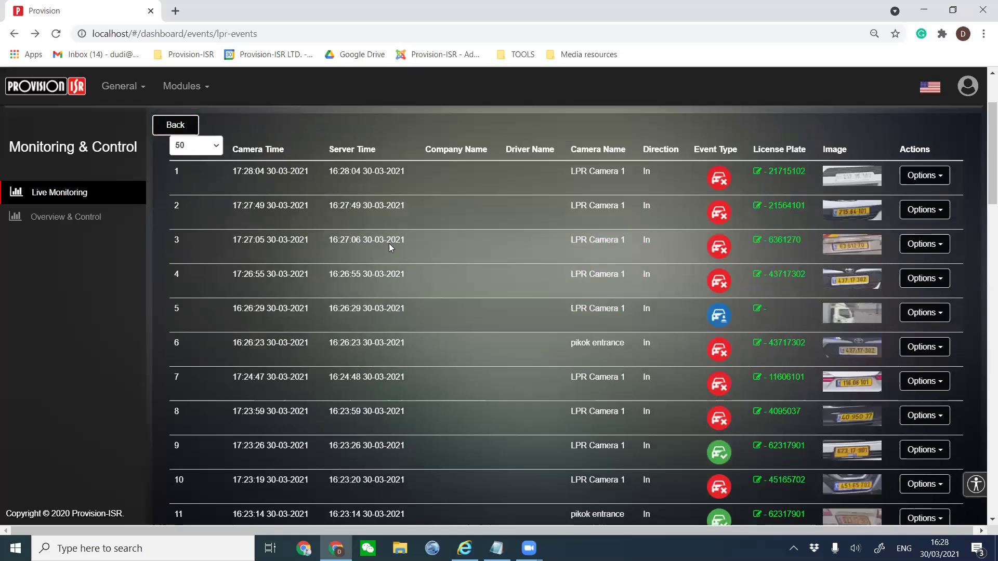
scroll(389, 243, up, 2)
click(104, 219)
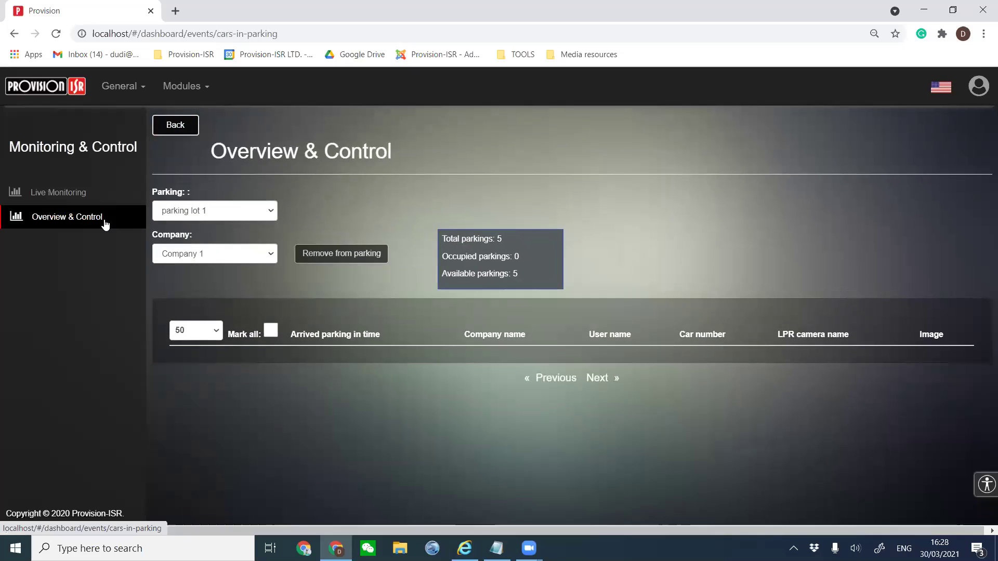
click(175, 130)
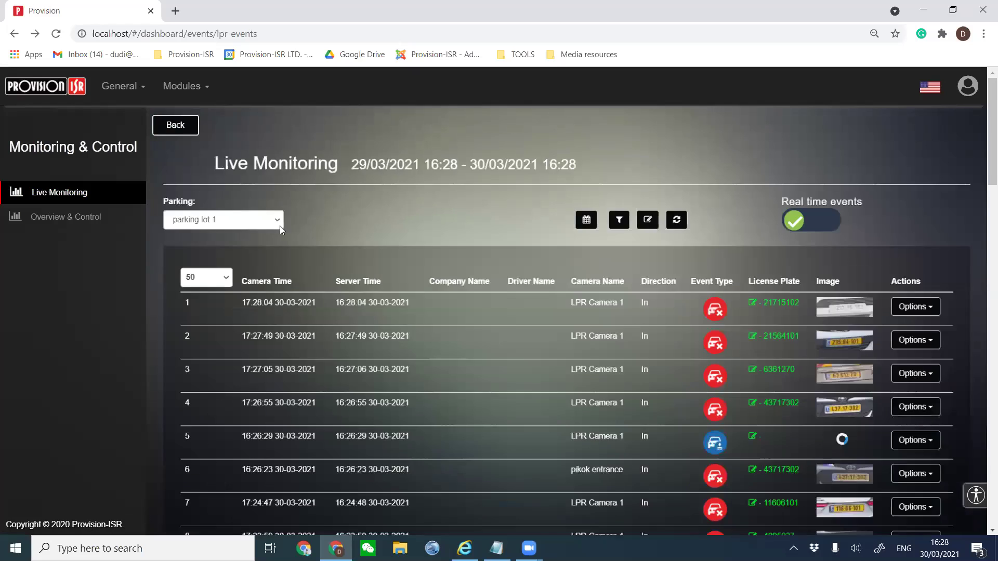
click(189, 123)
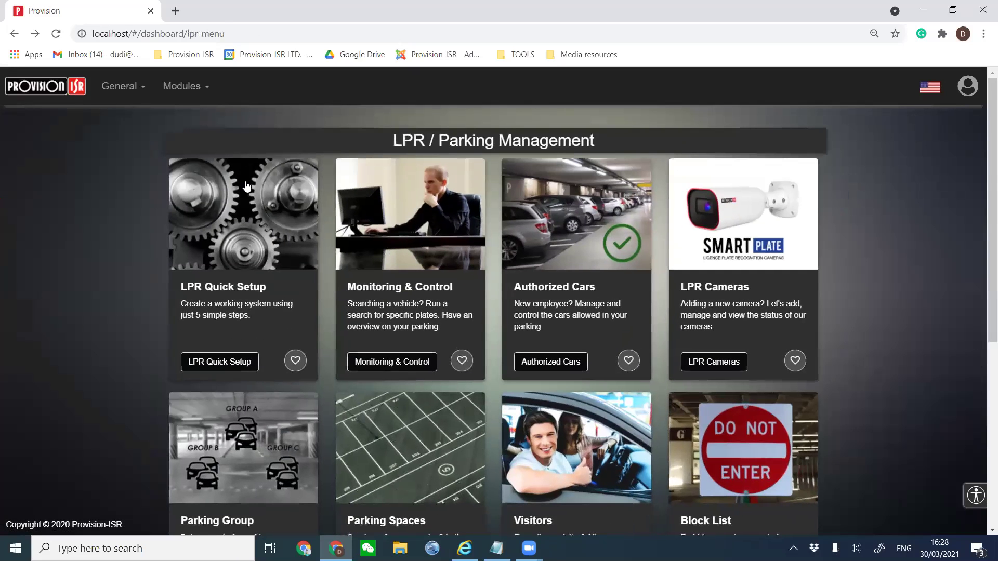
click(547, 233)
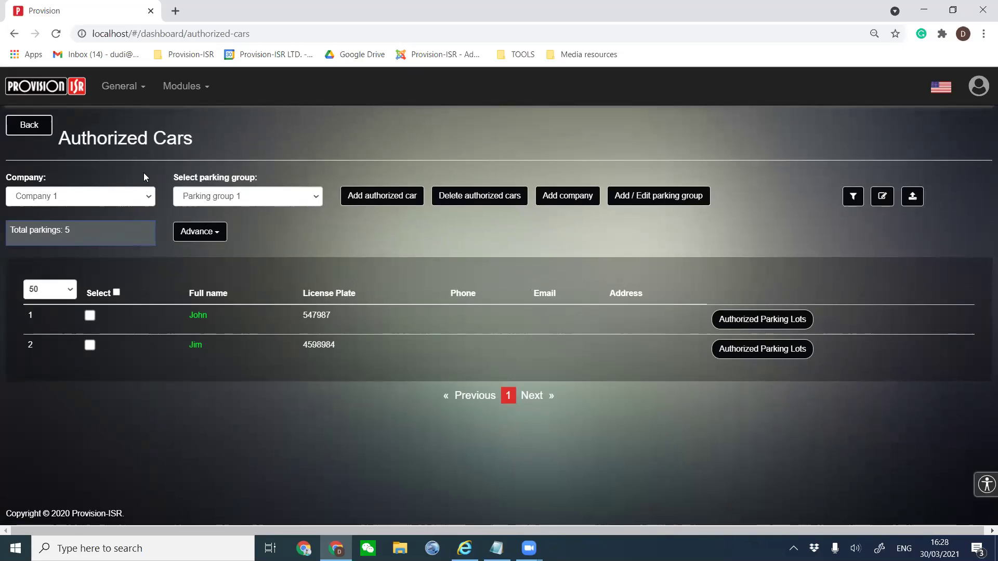
click(128, 200)
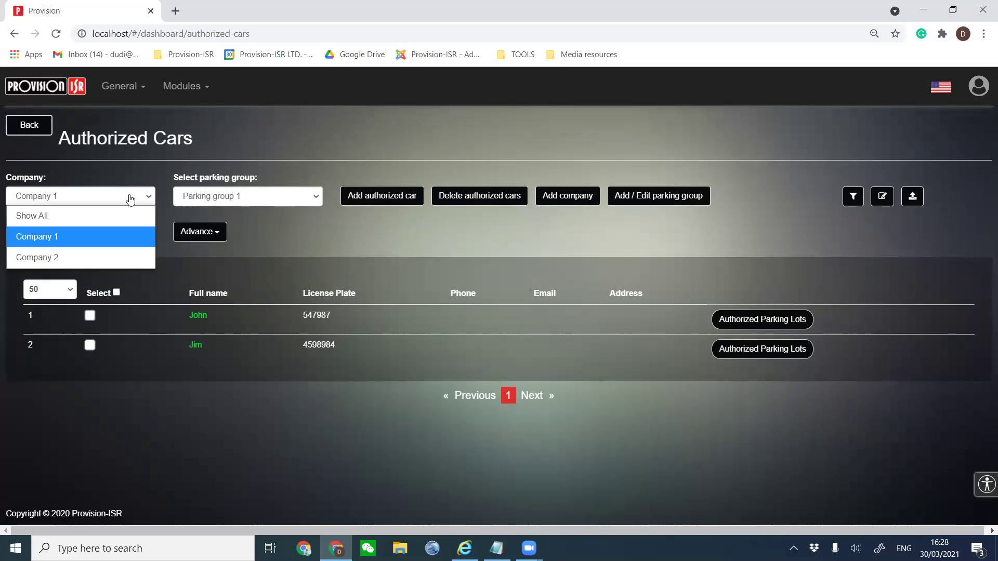
click(143, 169)
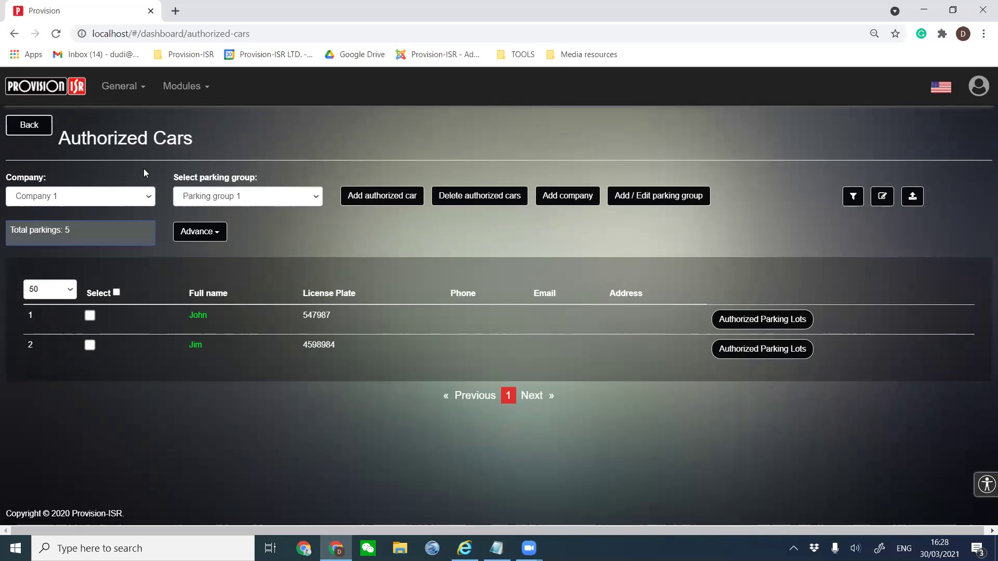
click(366, 199)
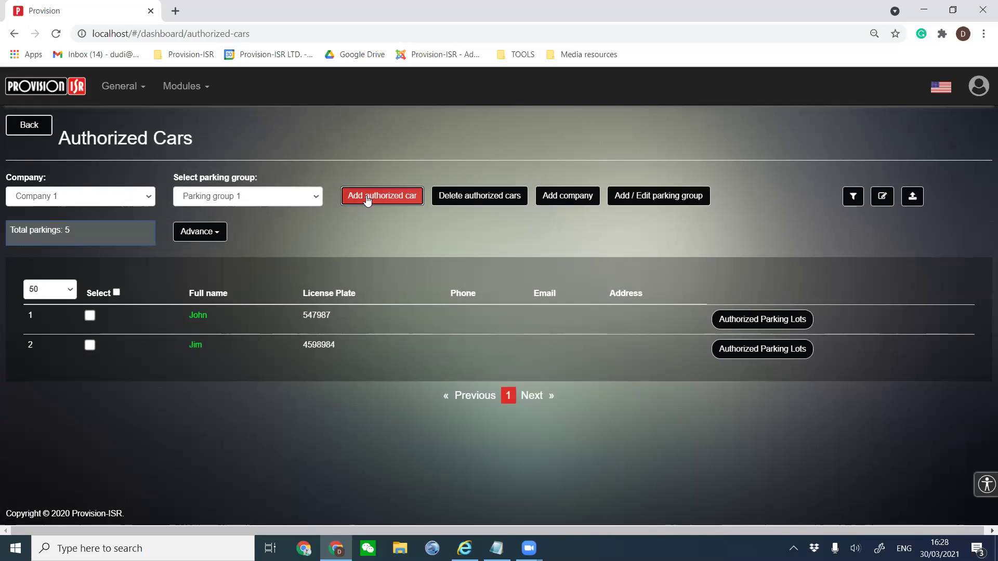
click(368, 196)
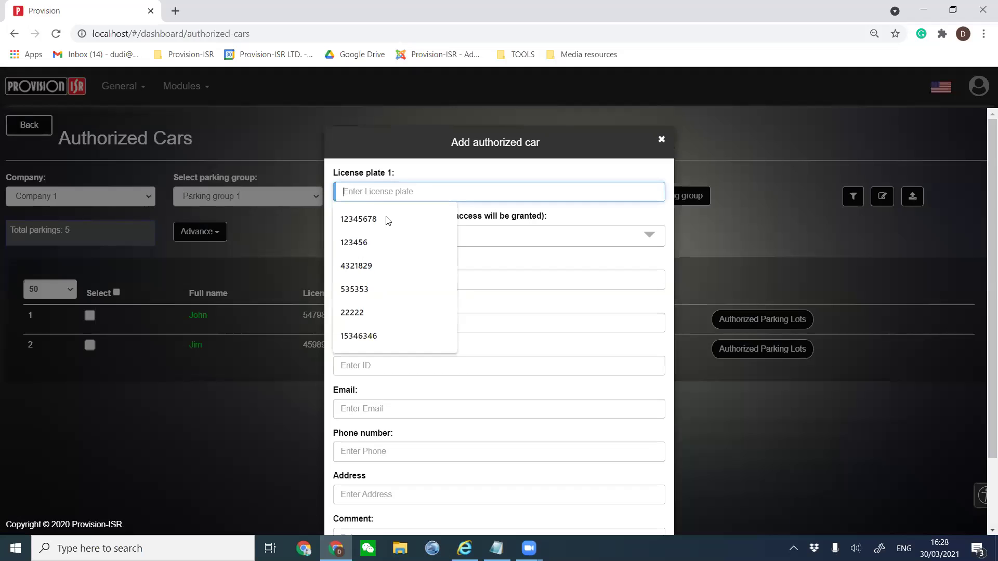
click(493, 289)
click(508, 302)
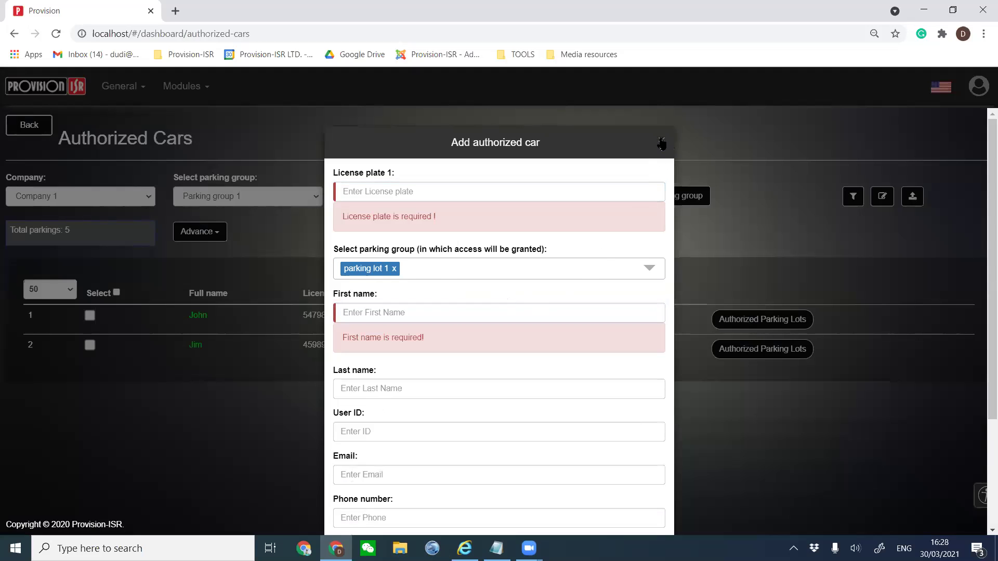
click(661, 143)
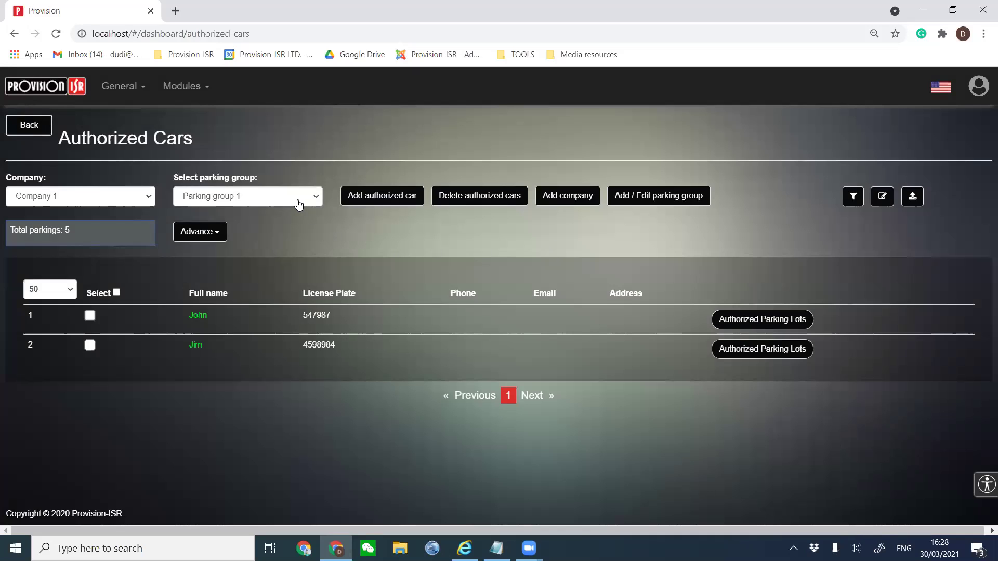
click(144, 199)
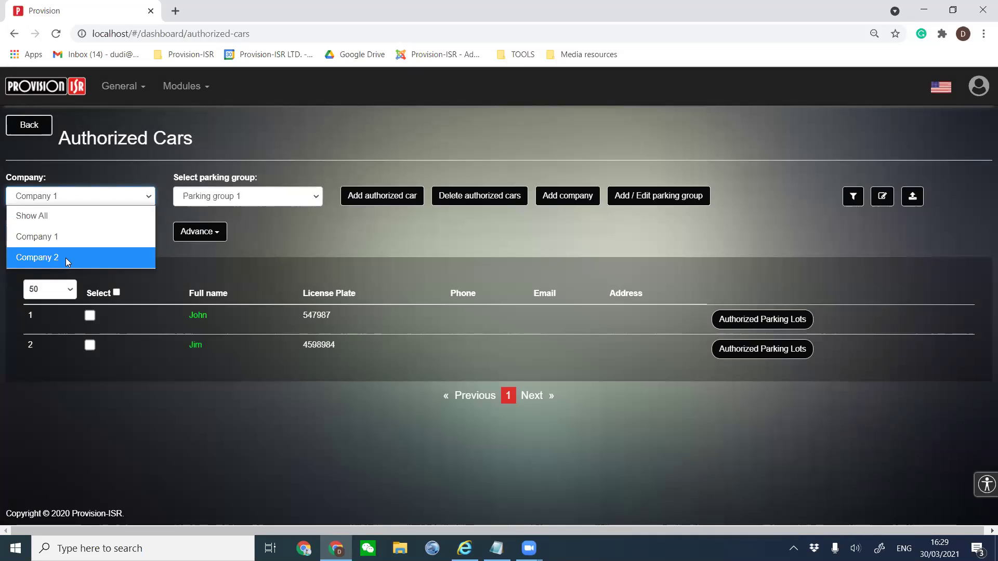
Select Company 2 and confirm its parking group list holds only Show All.
click(66, 258)
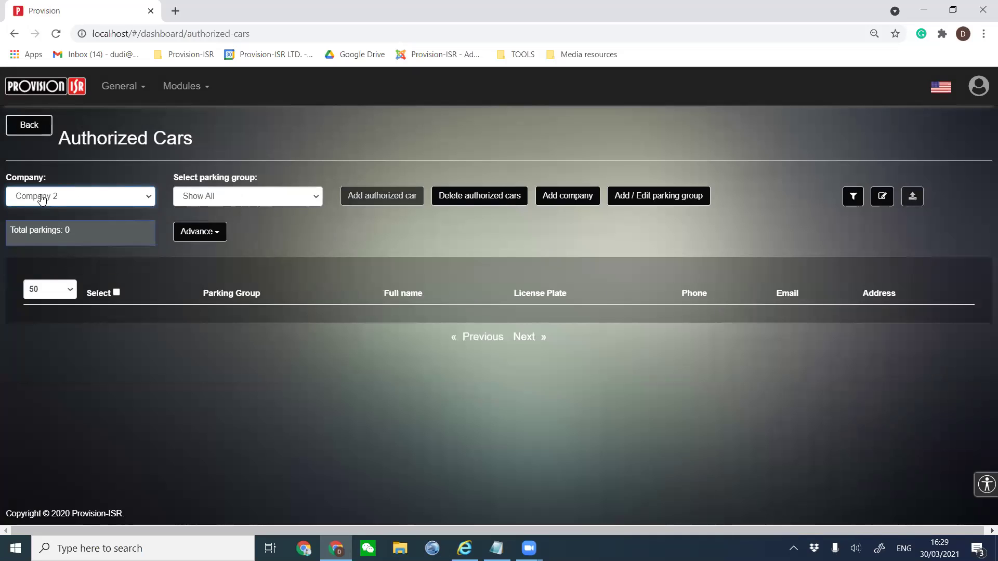
click(207, 196)
click(208, 195)
drag(278, 184, 176, 180)
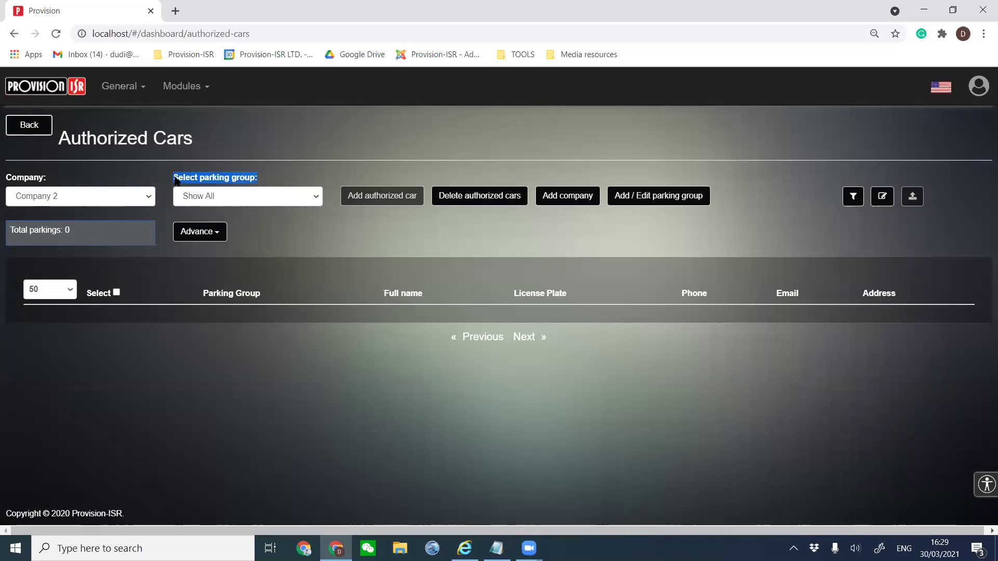
click(235, 201)
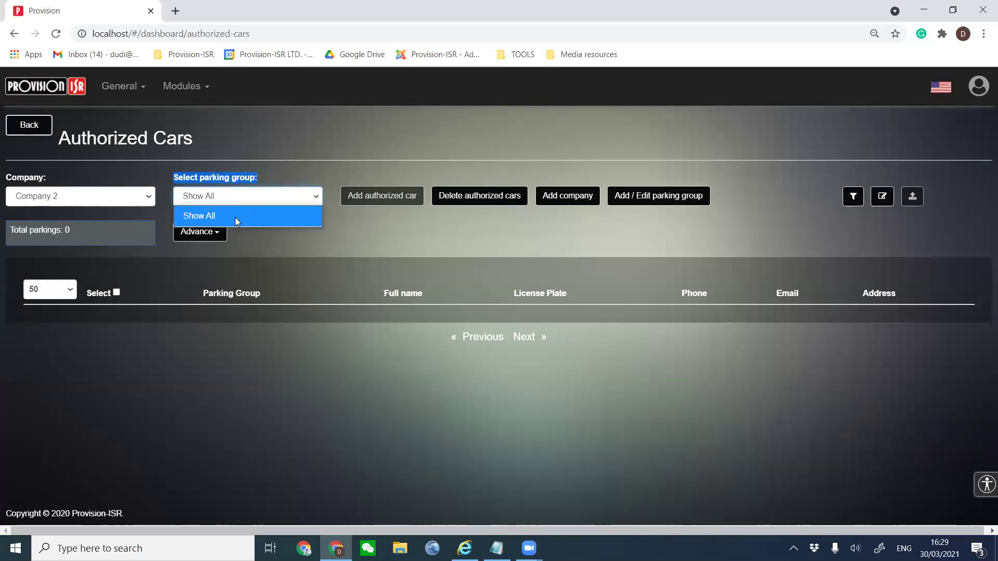
click(268, 177)
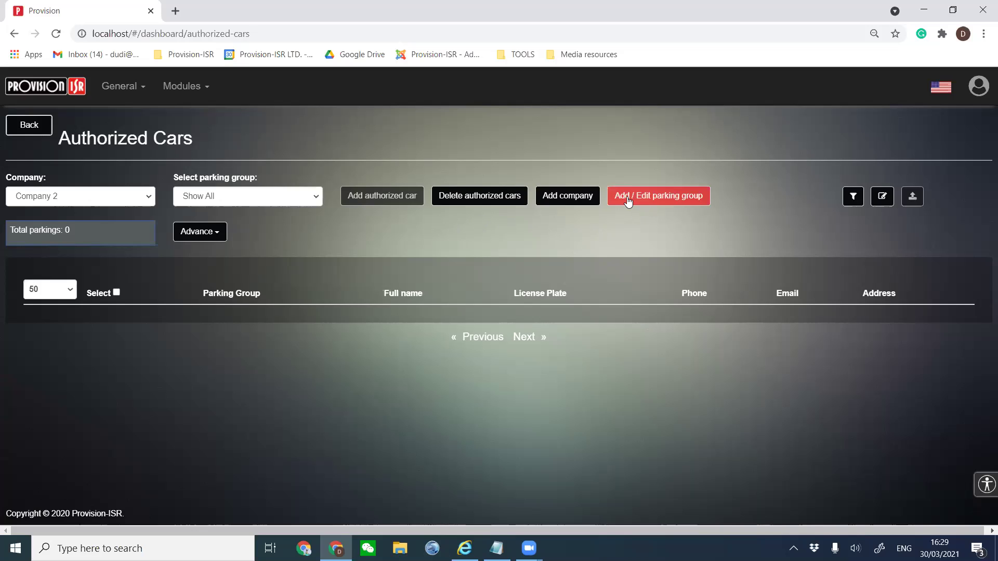
Add a parking group named 'Parking group 2' containing parking lot 1 for Company 2.
click(660, 200)
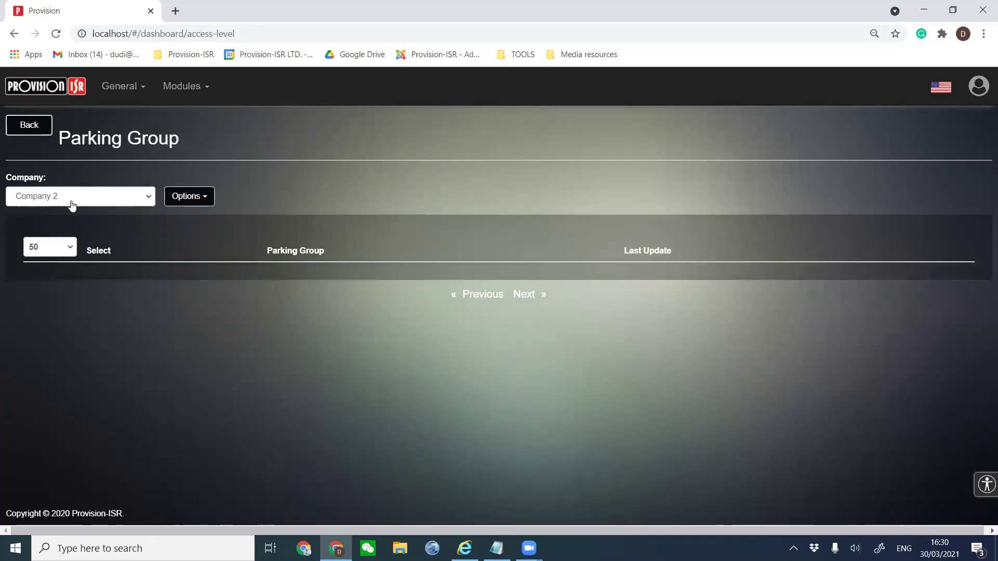
click(166, 203)
click(198, 221)
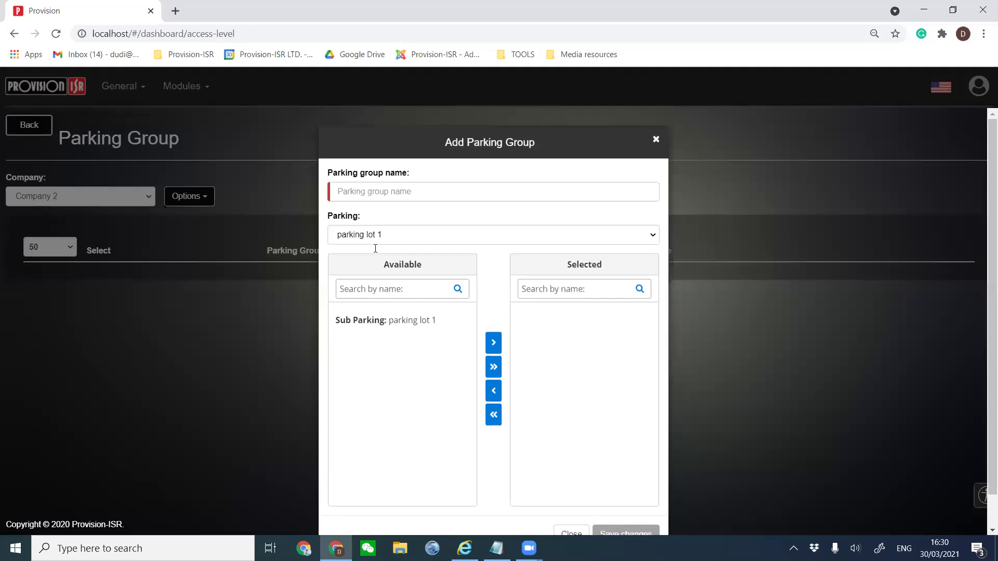
click(418, 197)
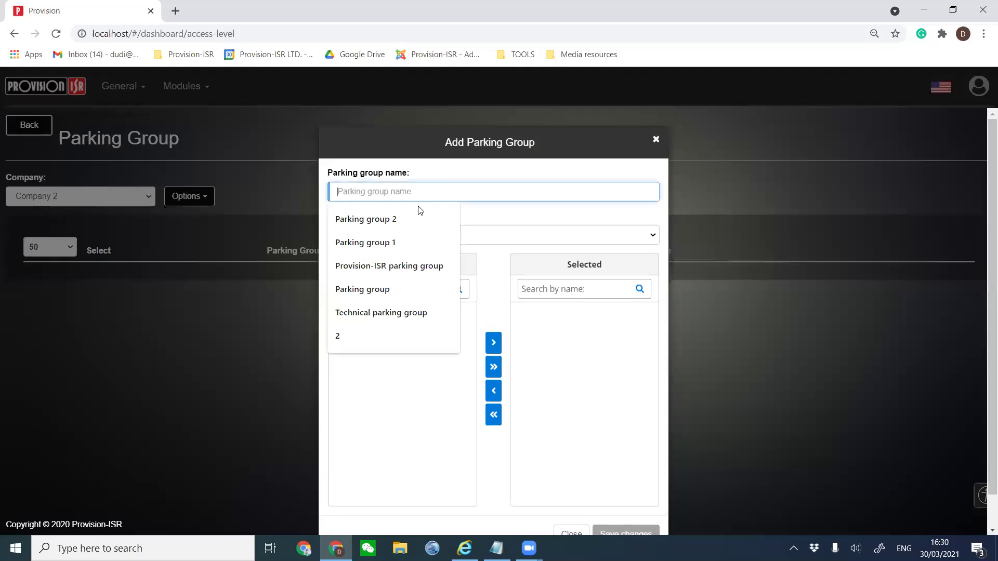
click(390, 210)
drag(439, 194, 280, 194)
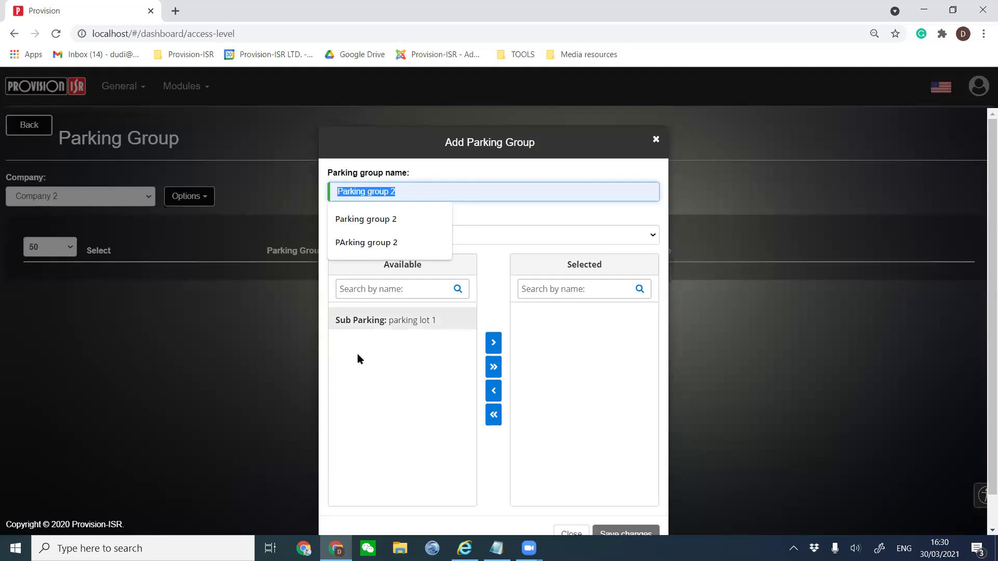
click(384, 320)
click(493, 344)
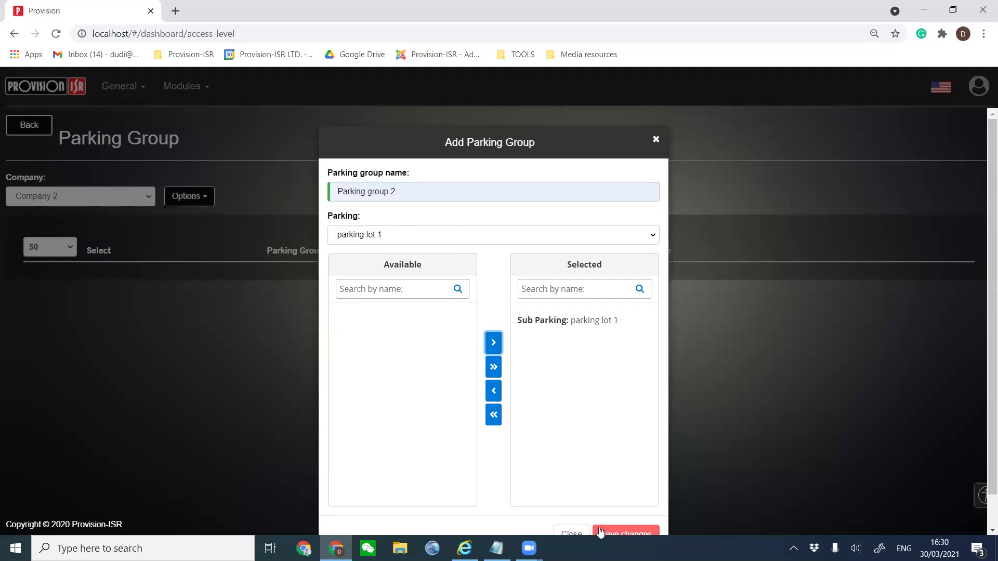
Save the new parking group, return to Authorized Cars, and reload the page.
scroll(559, 127, down, 1)
scroll(558, 124, down, 1)
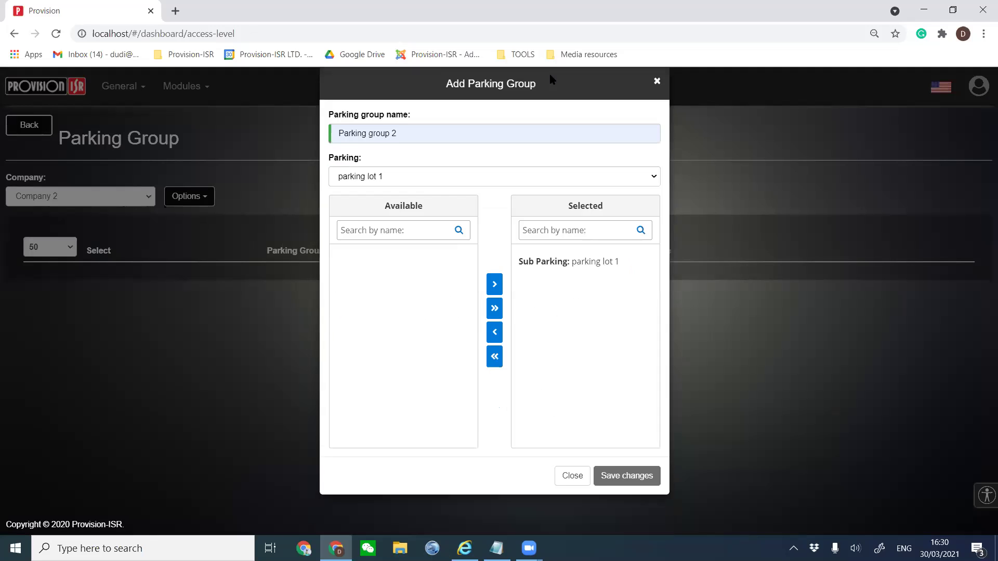
click(621, 469)
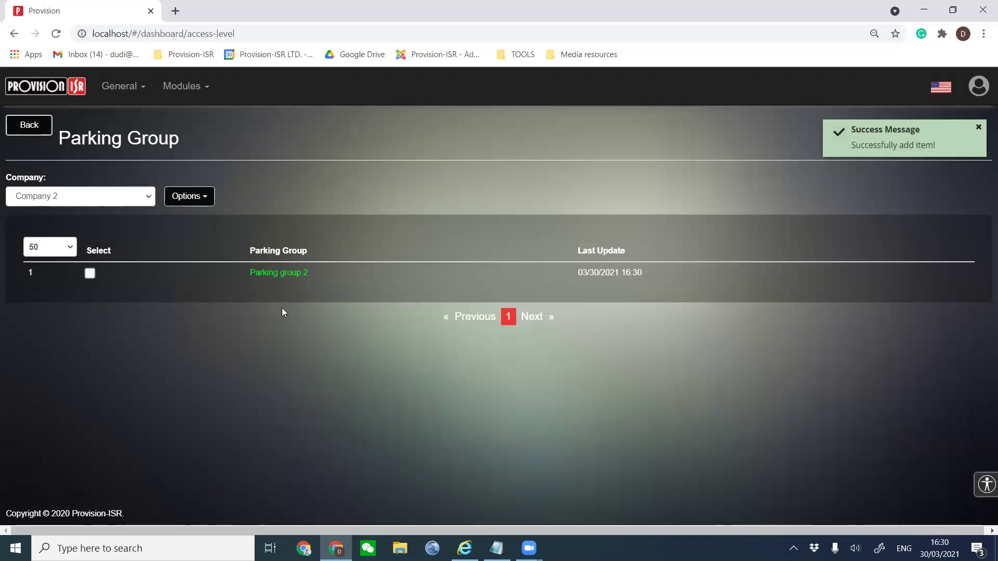
click(37, 128)
key(F5)
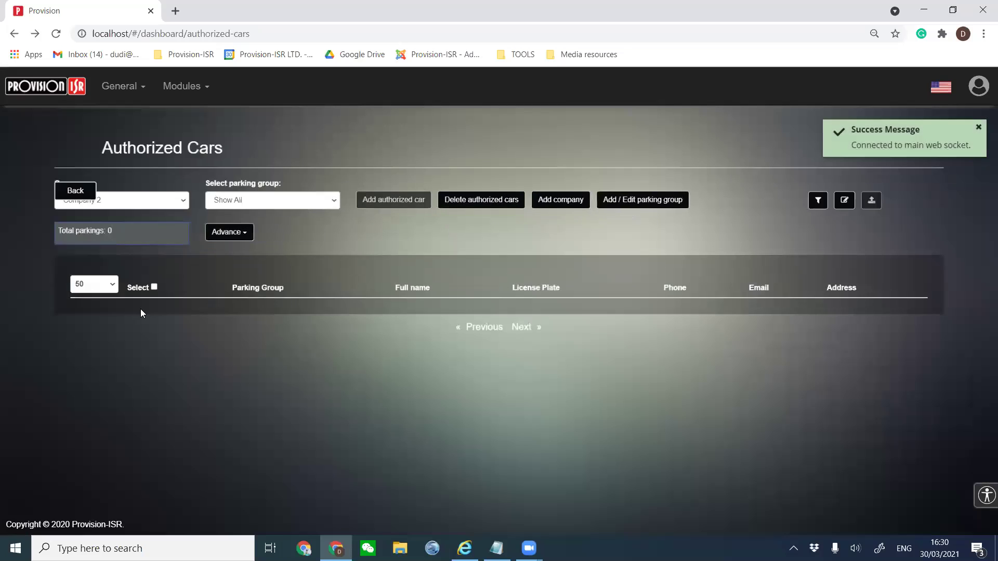
Show Authorized Cars for Company 2's Parking group 2.
click(85, 200)
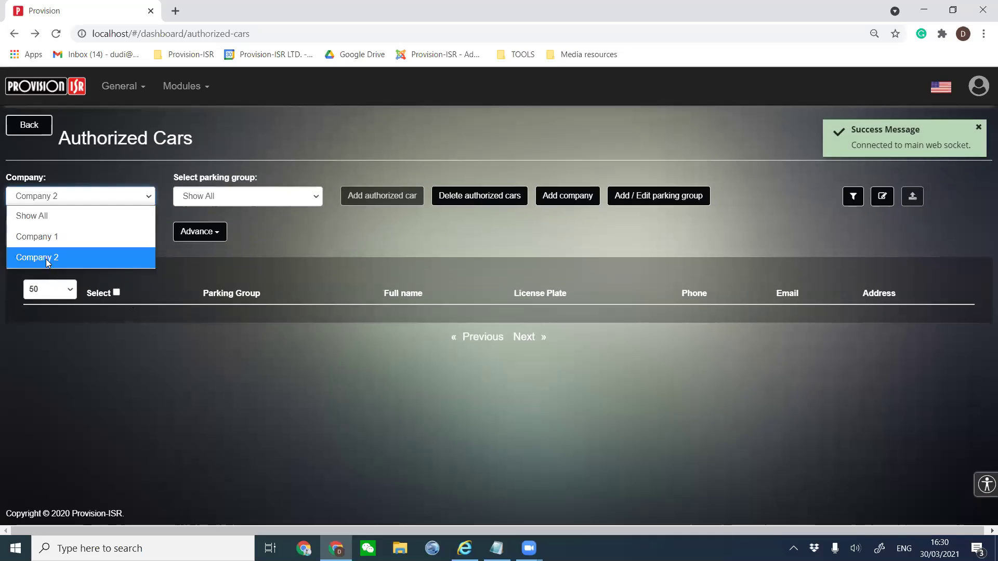
click(46, 259)
click(208, 198)
click(222, 244)
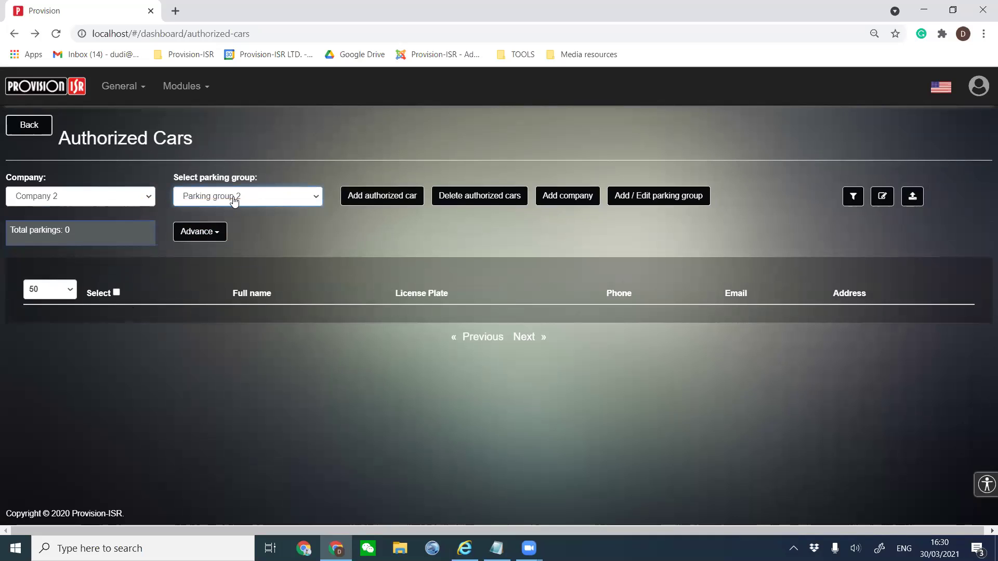
Open and cancel the Add authorized car form, then open the new company form.
click(372, 199)
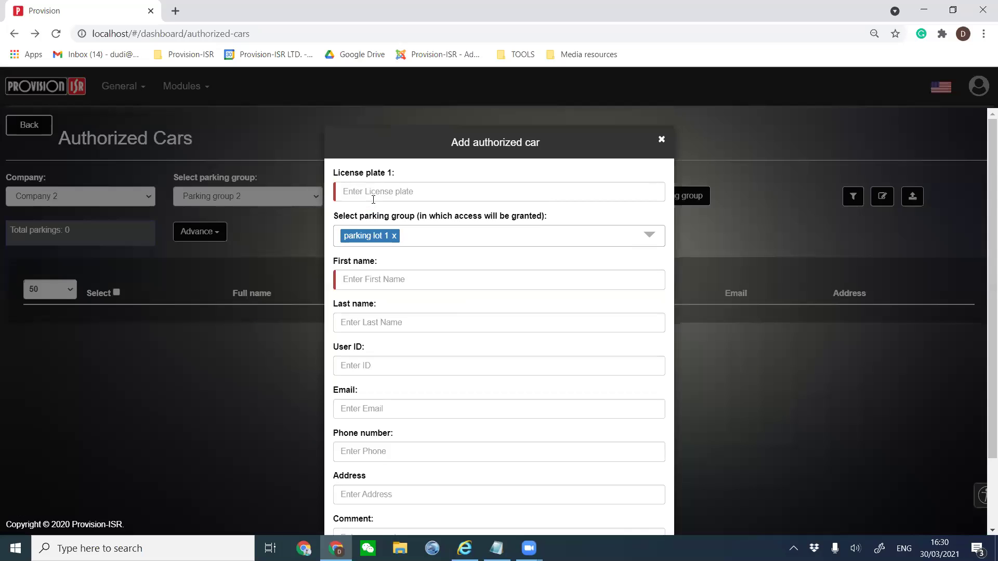
click(659, 141)
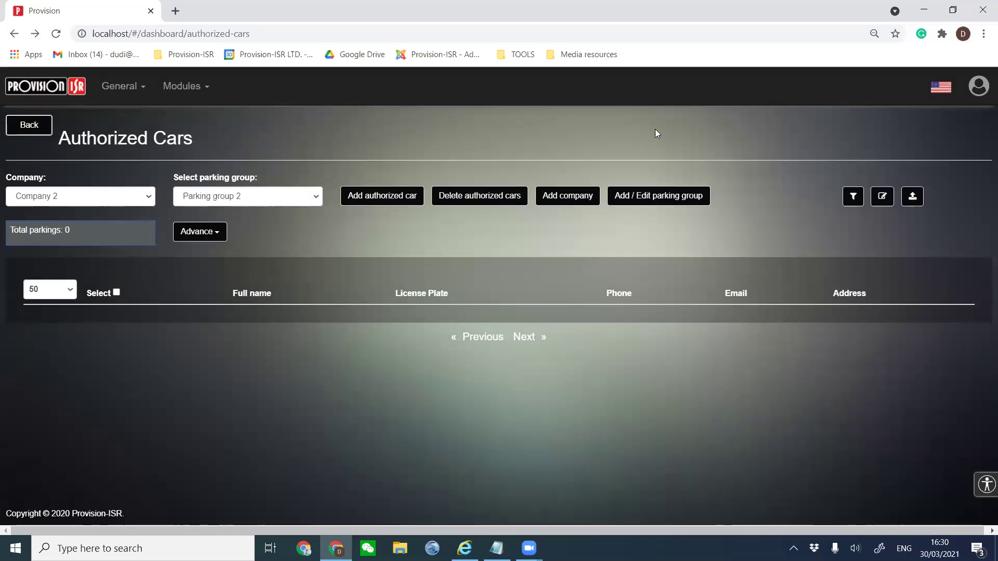
click(560, 206)
click(560, 206)
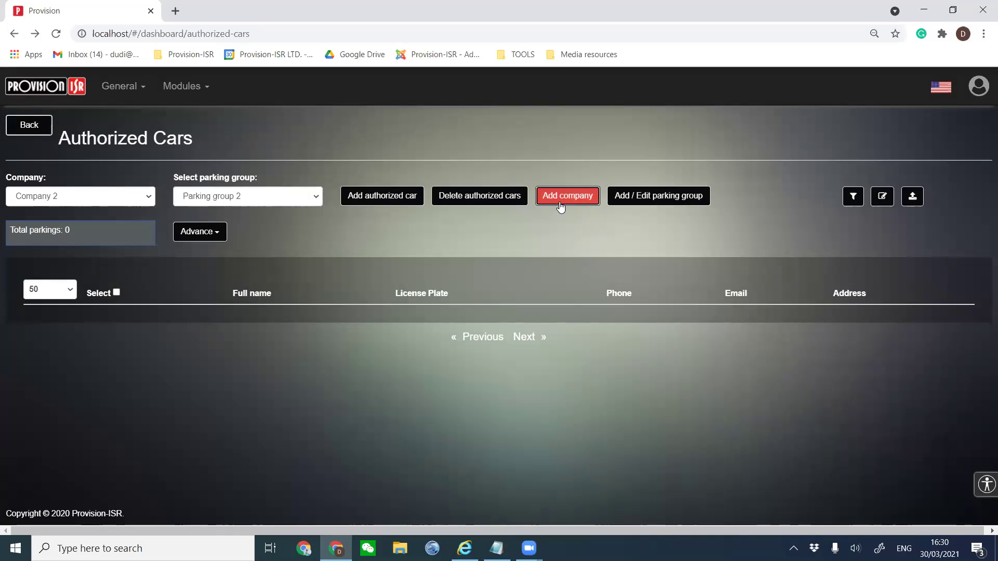
Create 'Company 3' with No parking limit left checked, save it, and open the company list.
click(469, 235)
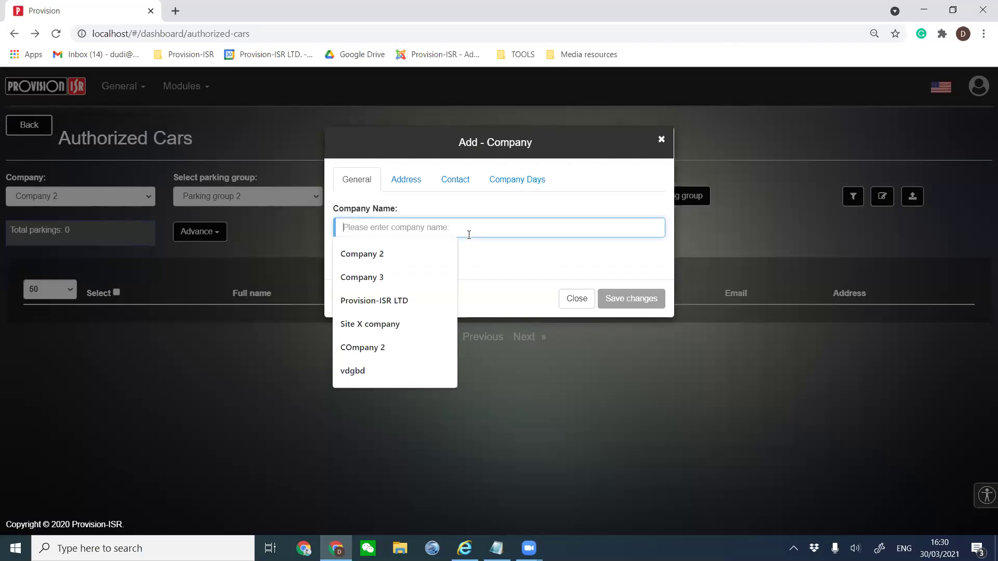
click(423, 255)
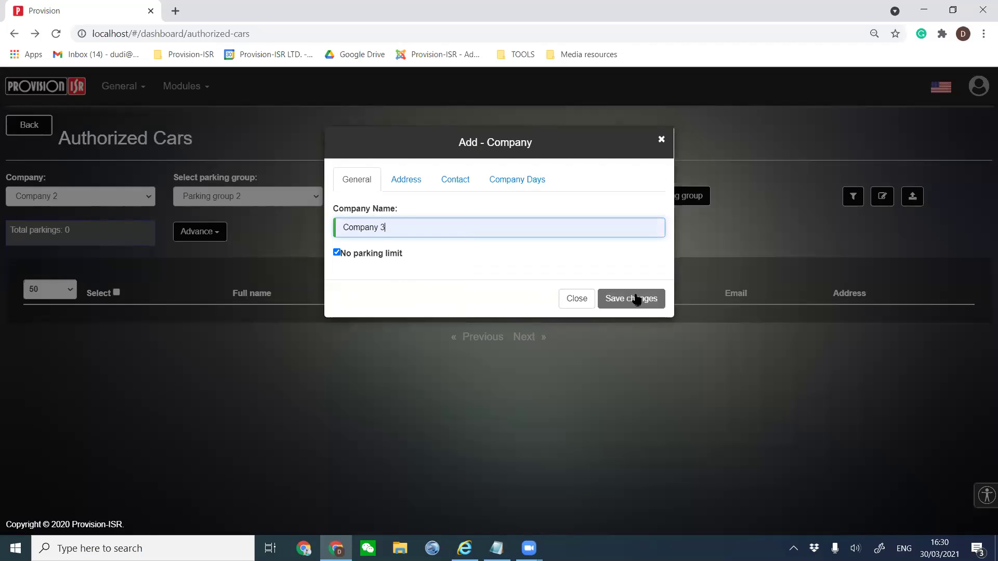
click(633, 299)
click(70, 196)
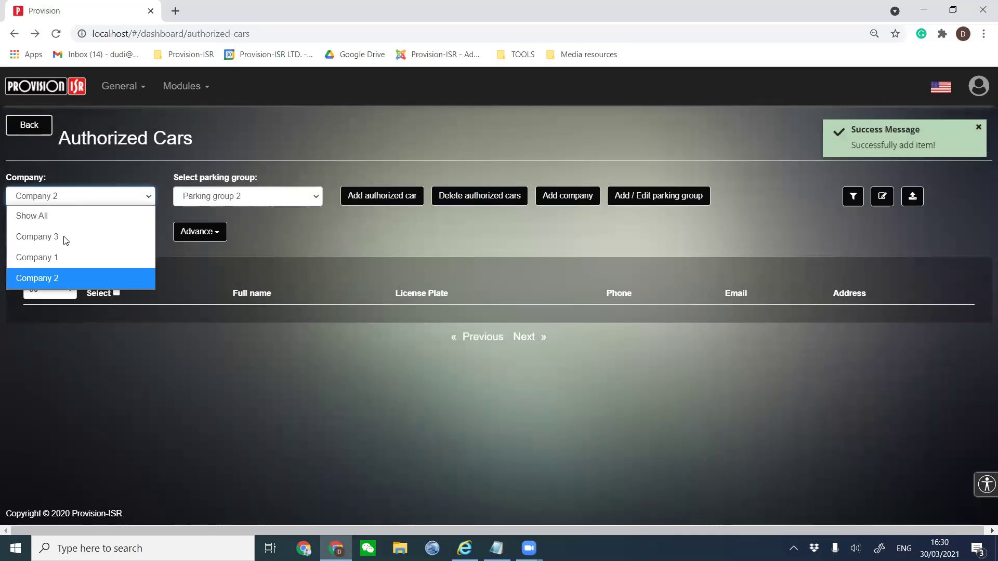
Switch from Company 3 back to Company 1's Parking group 1, showing plates 547987 and 4598984.
click(59, 247)
click(227, 197)
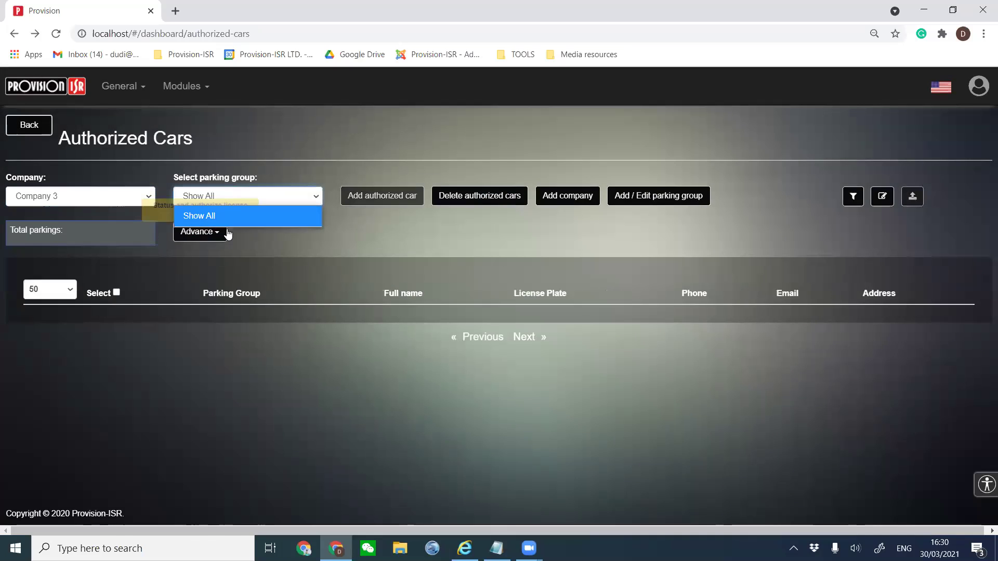
click(285, 255)
click(93, 203)
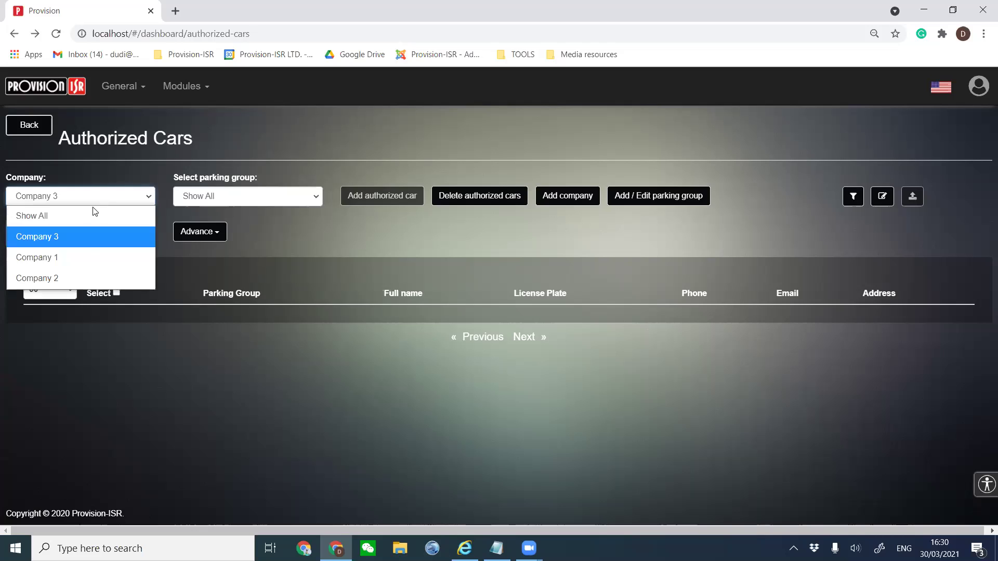
click(81, 258)
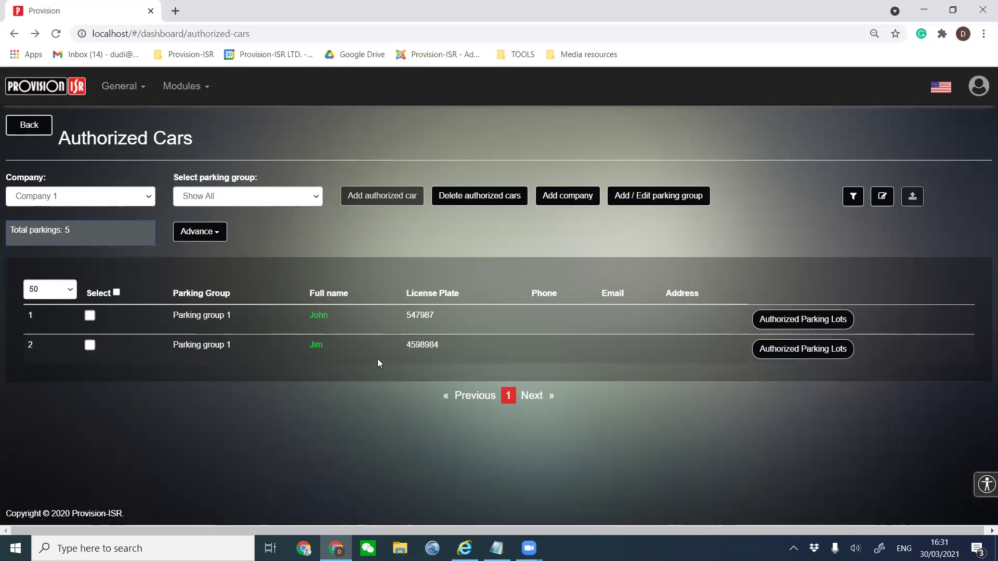
drag(445, 348, 147, 313)
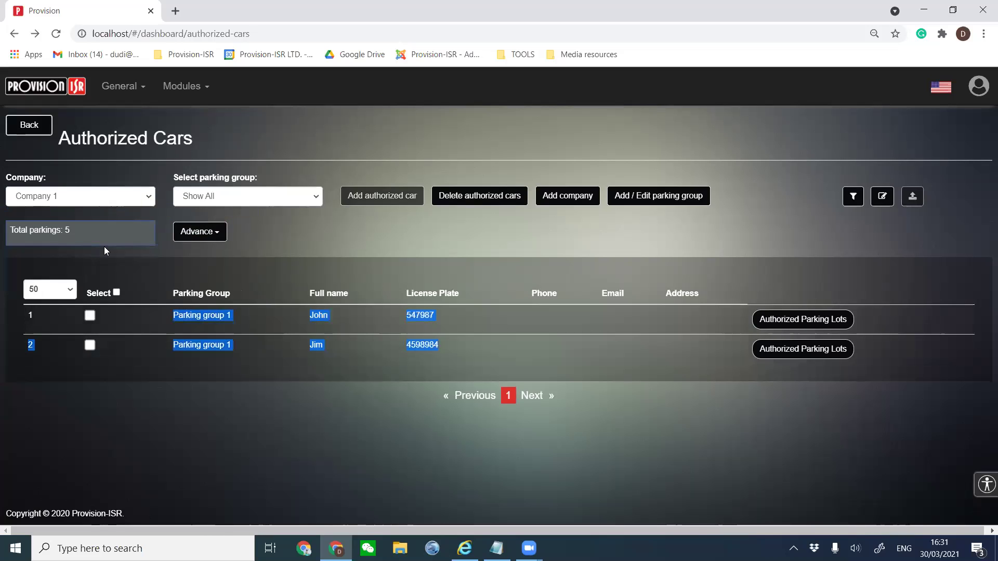
click(205, 197)
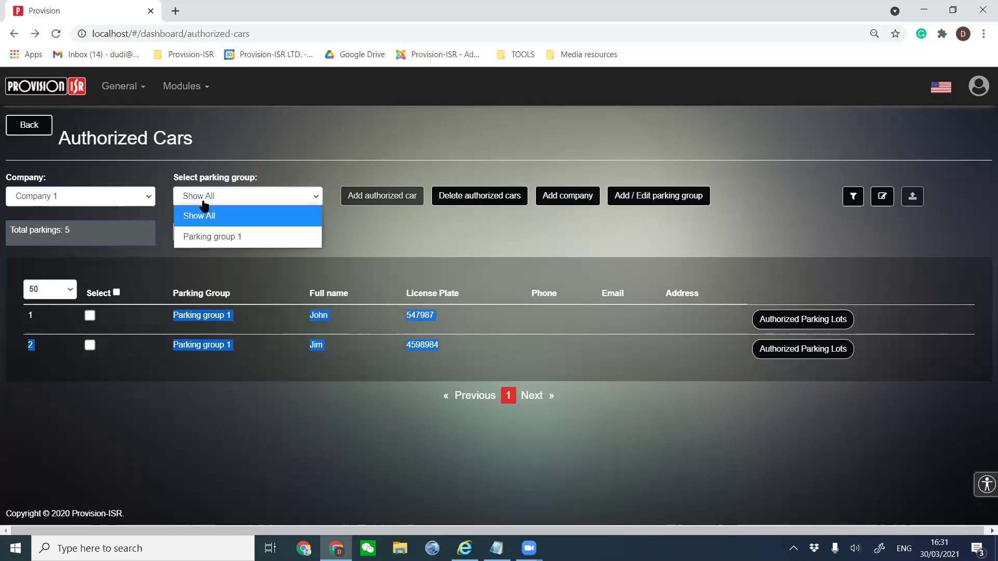
click(217, 238)
click(431, 318)
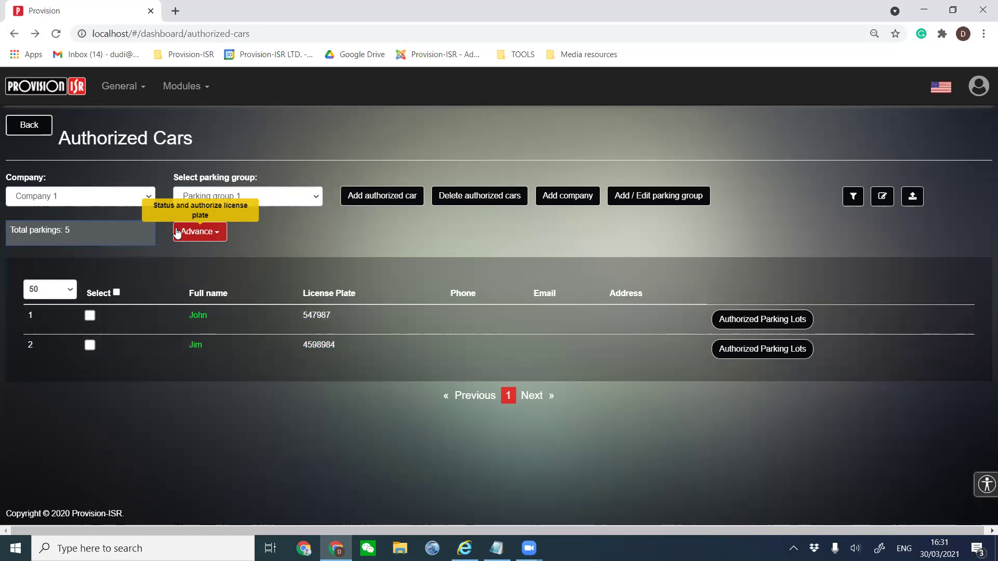
click(193, 232)
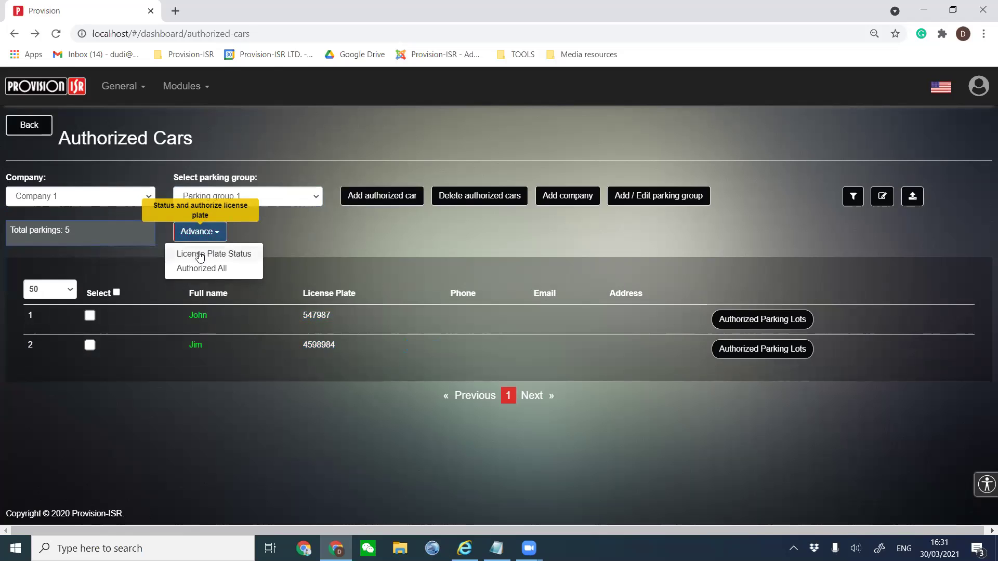
click(200, 255)
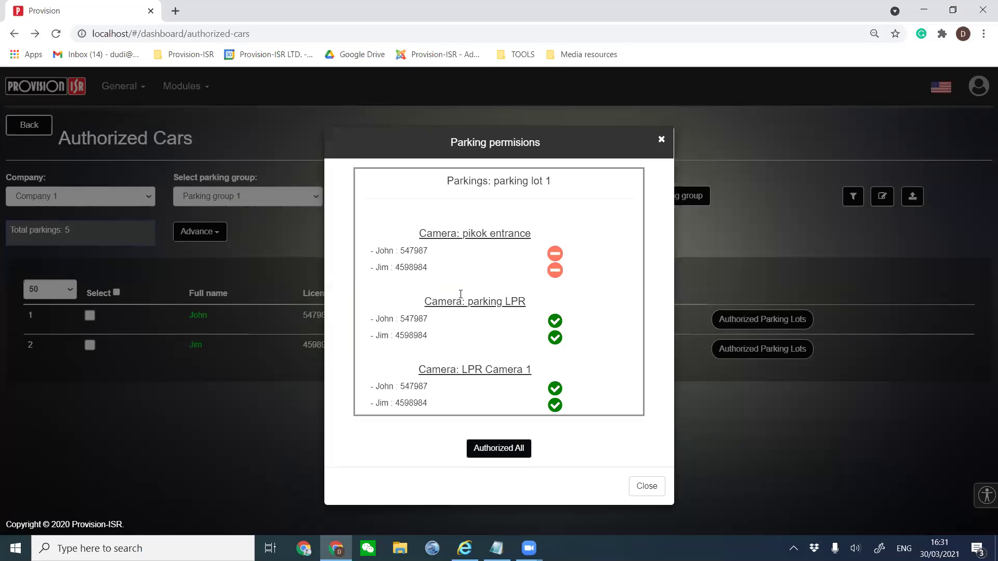
drag(522, 304, 465, 303)
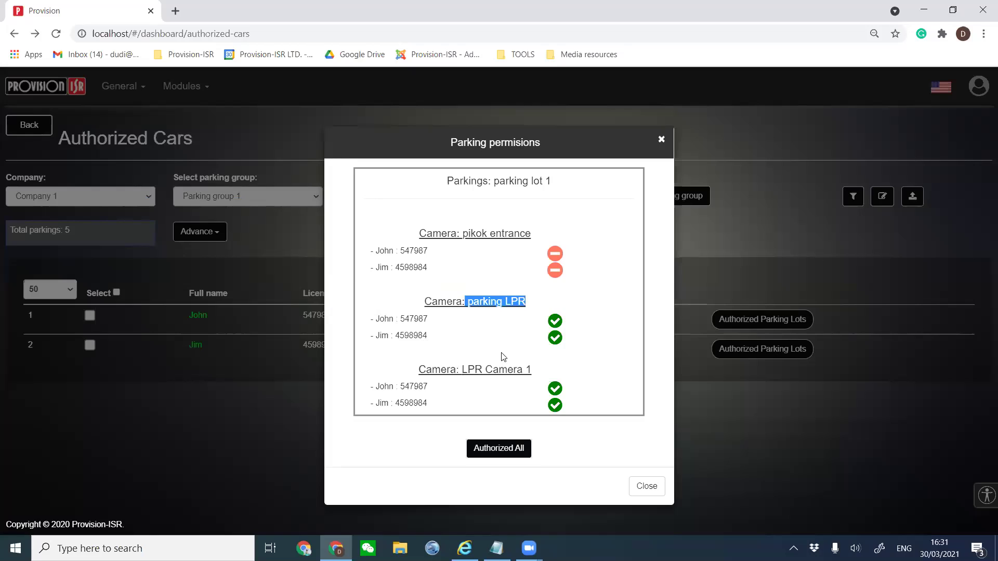
drag(548, 374, 459, 369)
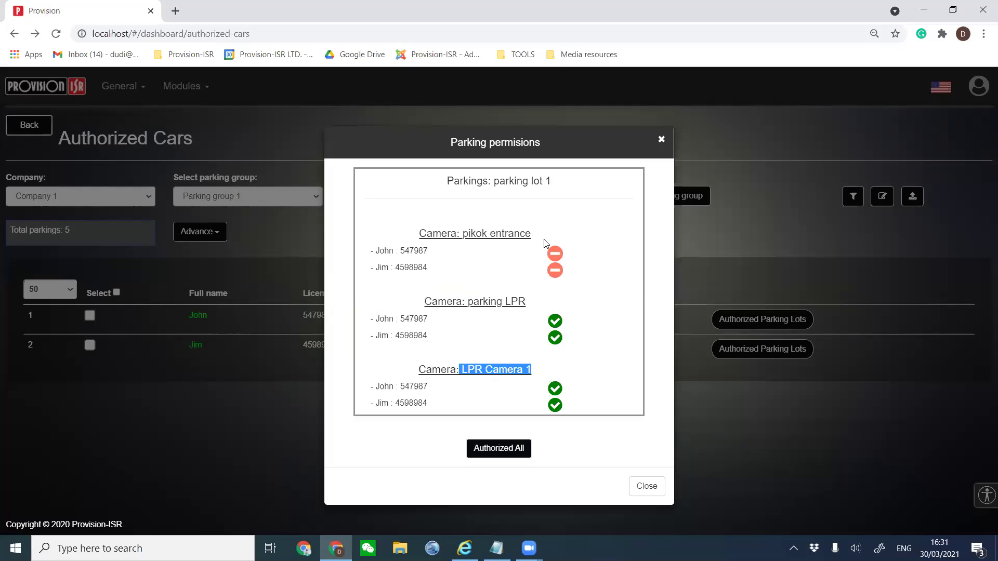
click(492, 444)
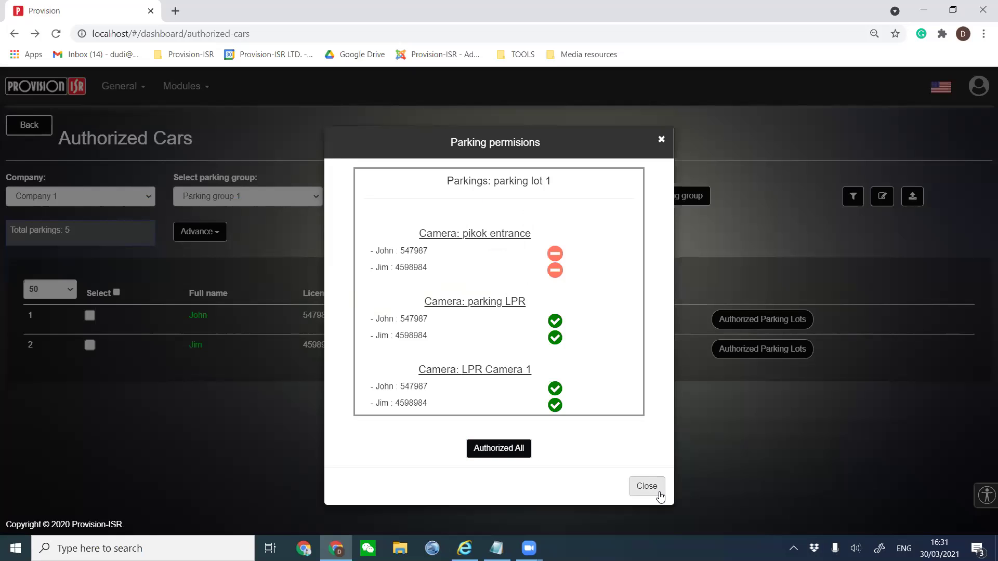
click(646, 486)
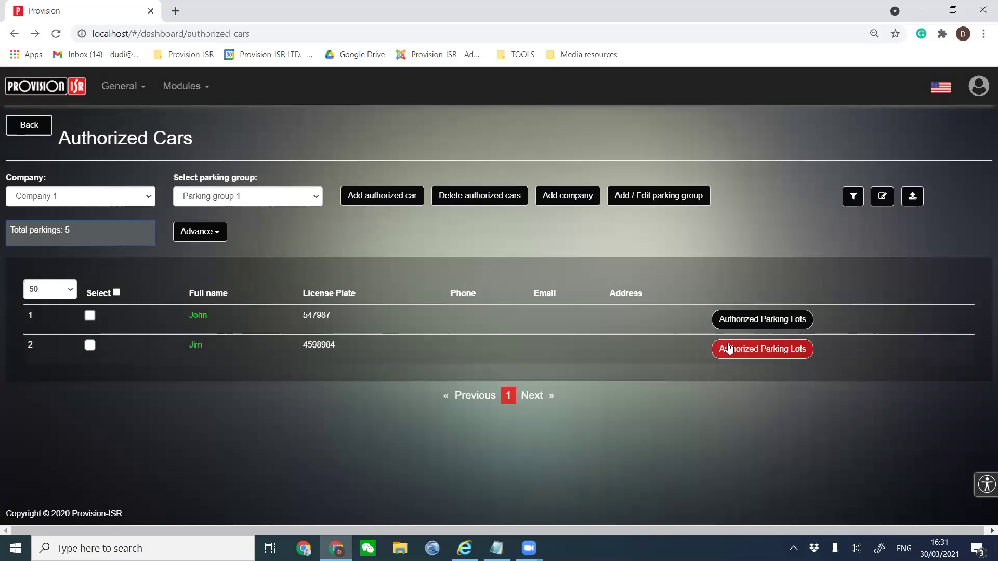
click(213, 232)
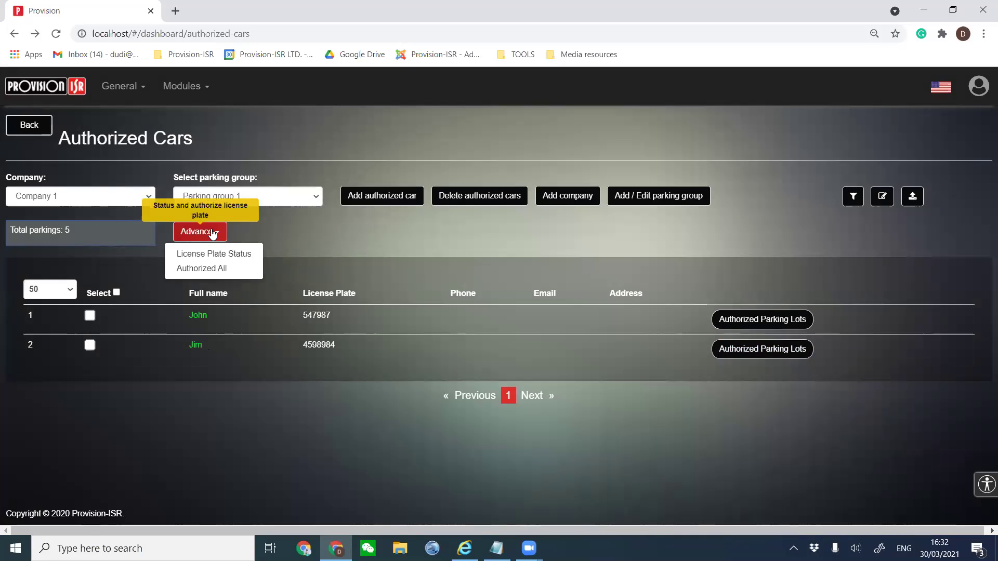
click(201, 275)
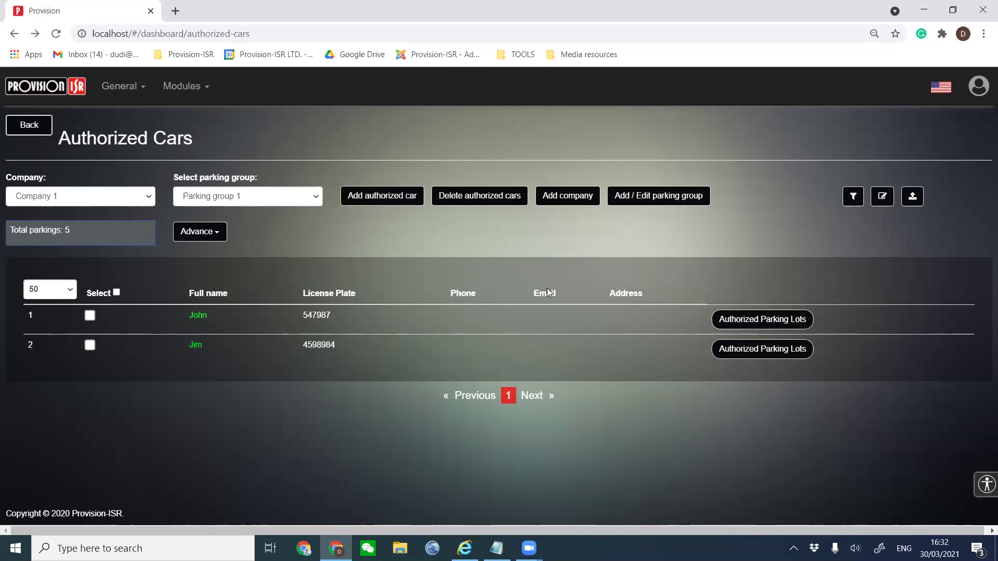
click(727, 353)
click(645, 417)
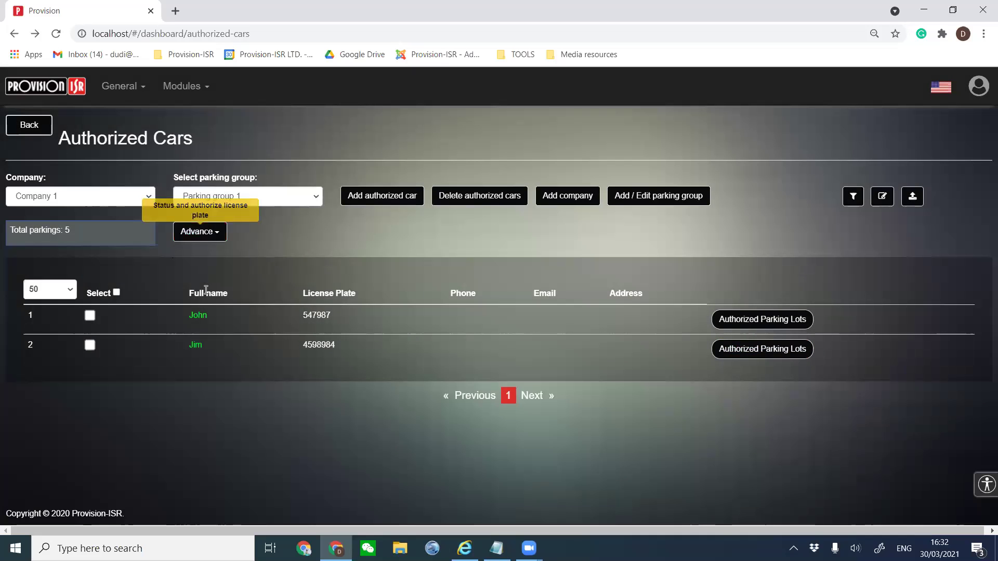
click(204, 237)
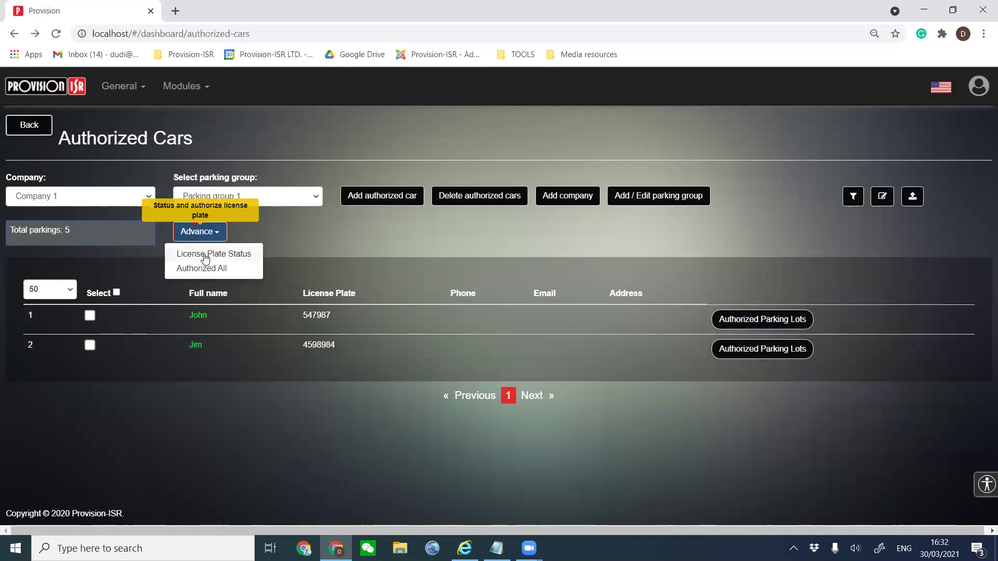
click(205, 253)
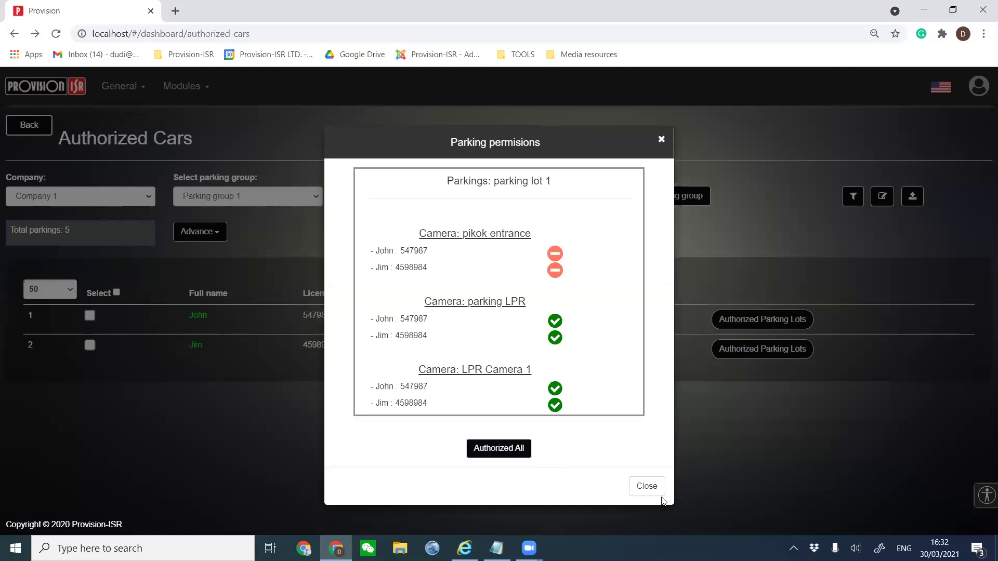
click(647, 485)
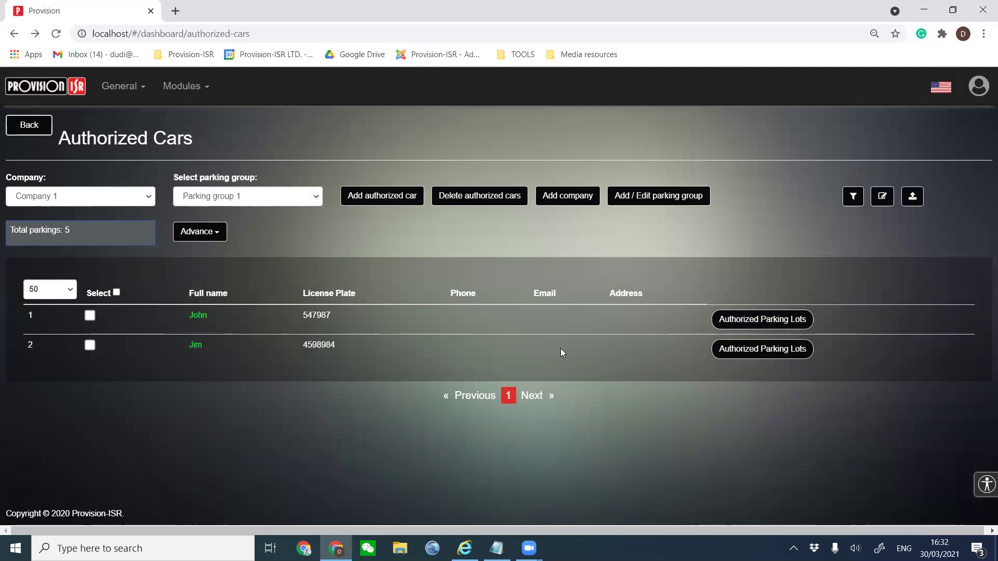
click(20, 130)
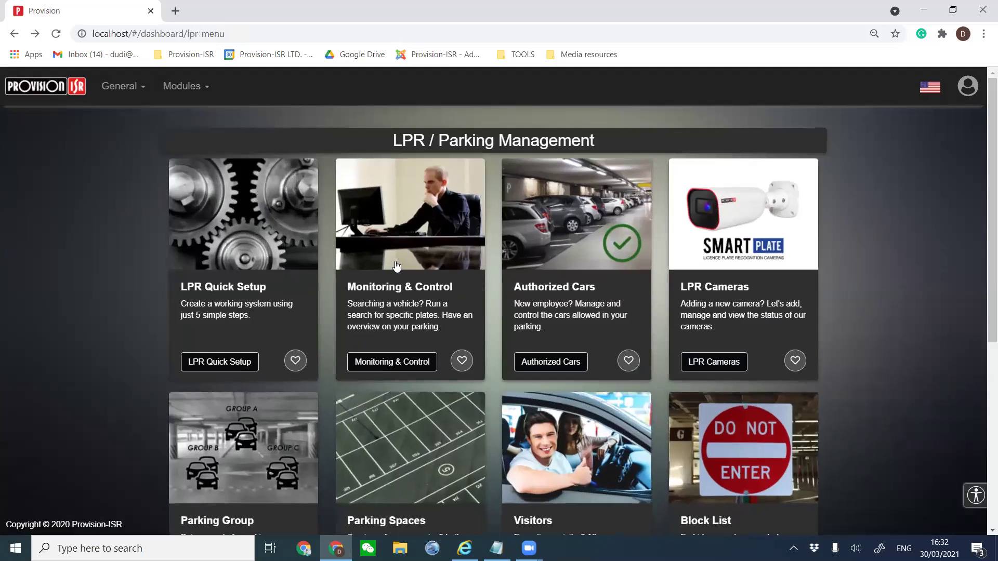
click(724, 218)
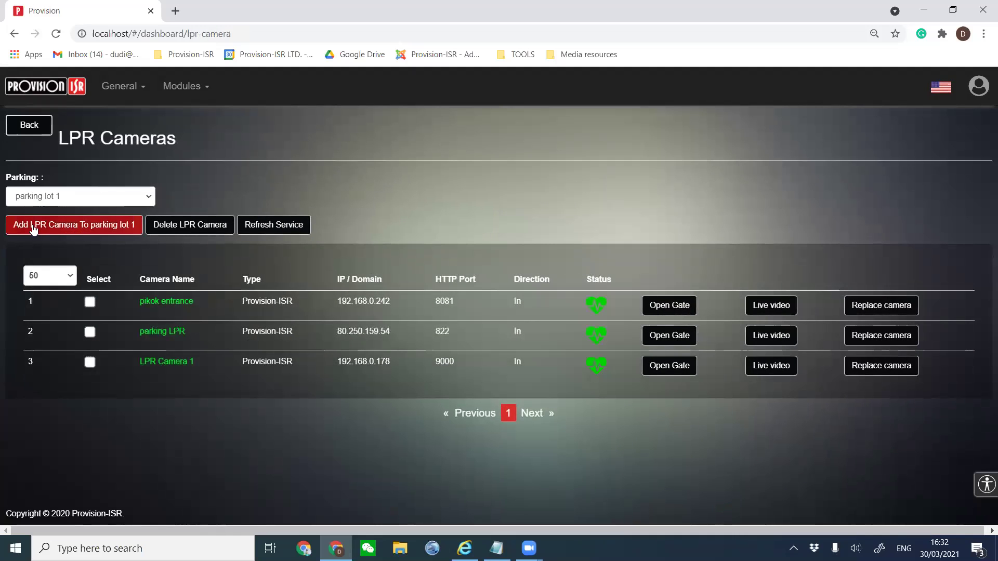
click(59, 226)
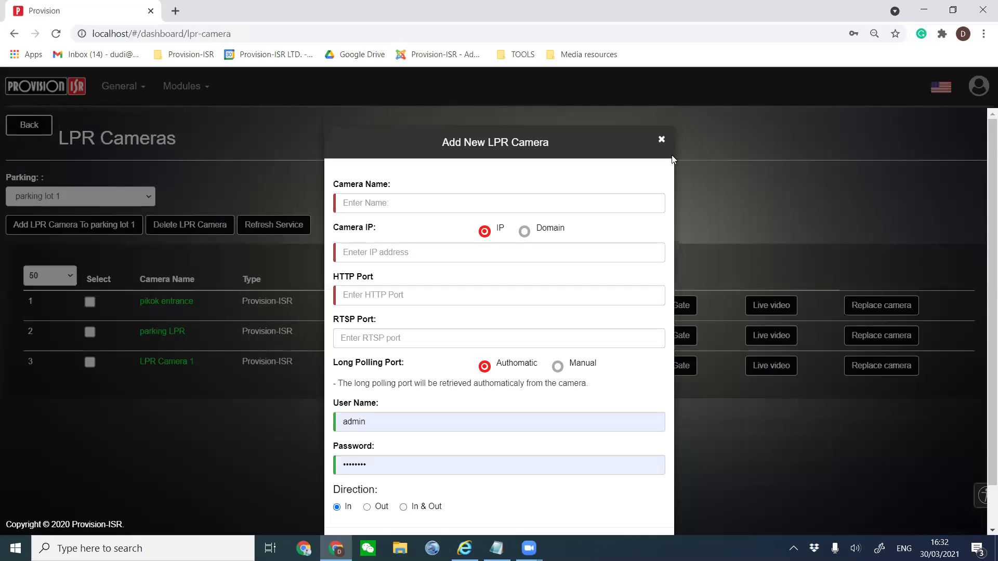
click(661, 143)
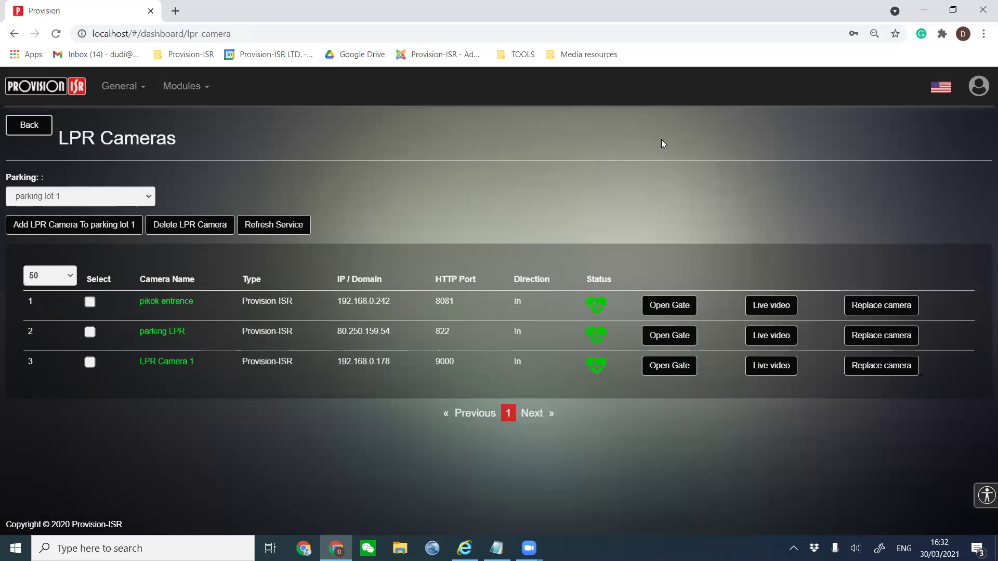
click(89, 303)
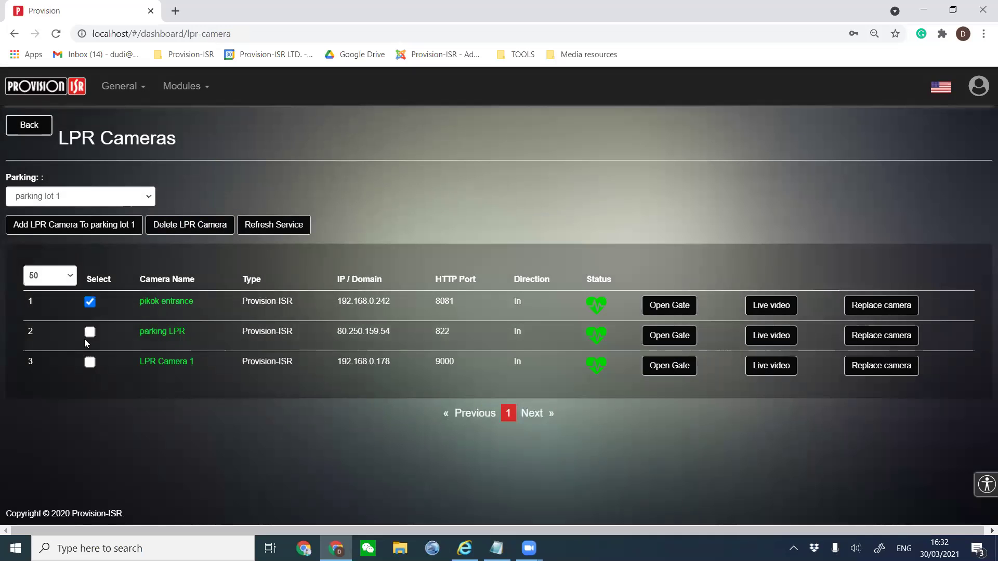
click(89, 332)
click(90, 362)
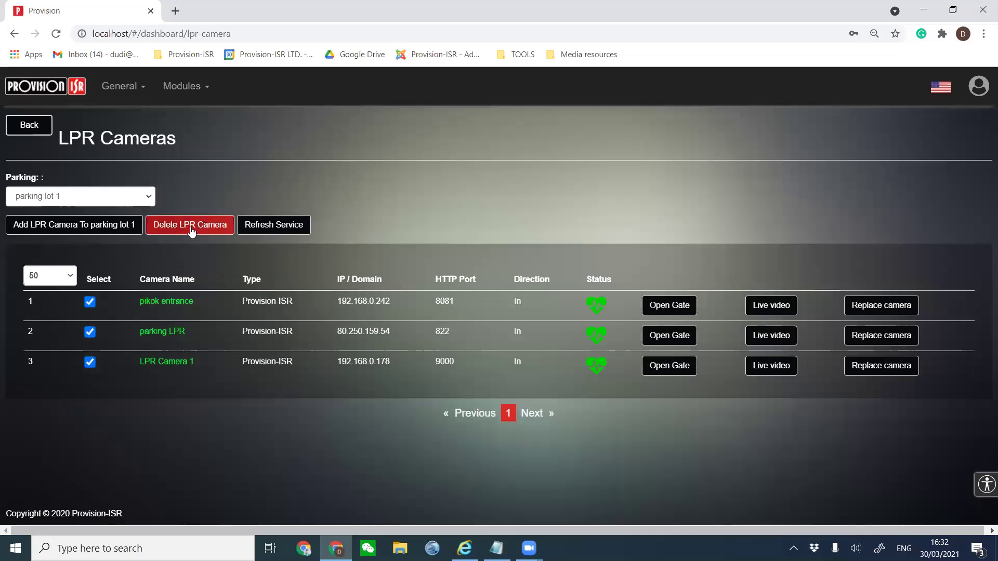
click(90, 302)
click(89, 332)
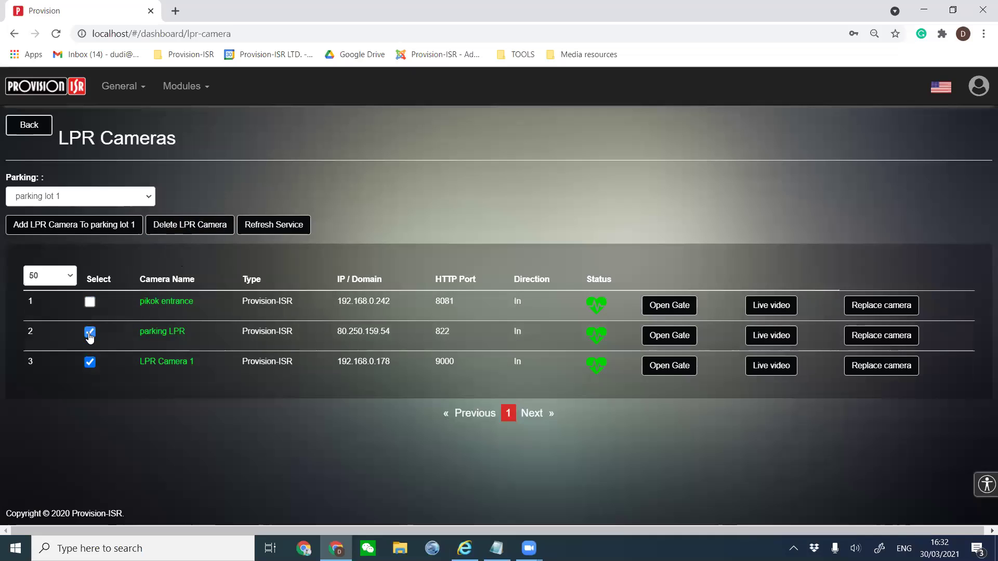
click(91, 364)
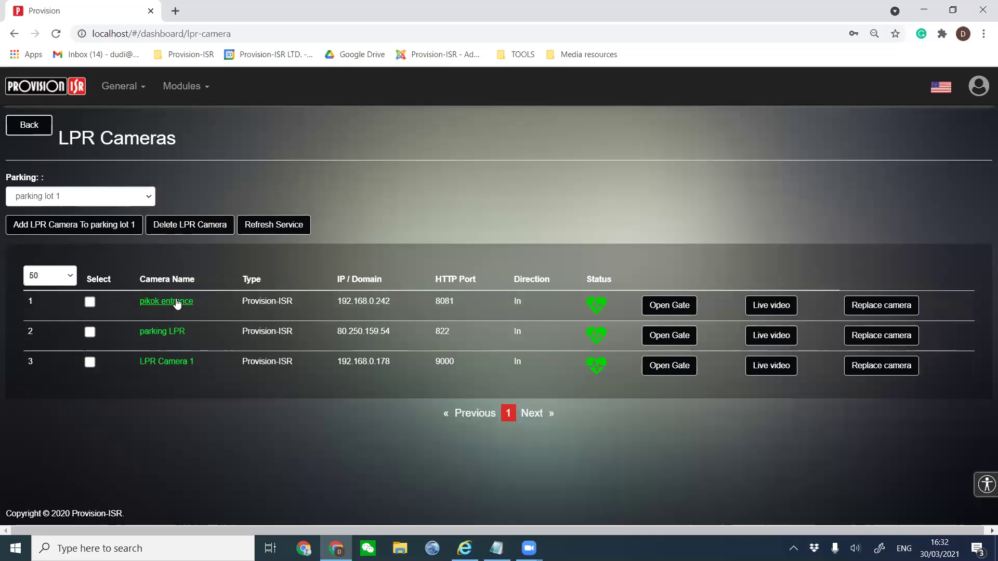
drag(200, 301, 136, 298)
drag(263, 306, 389, 303)
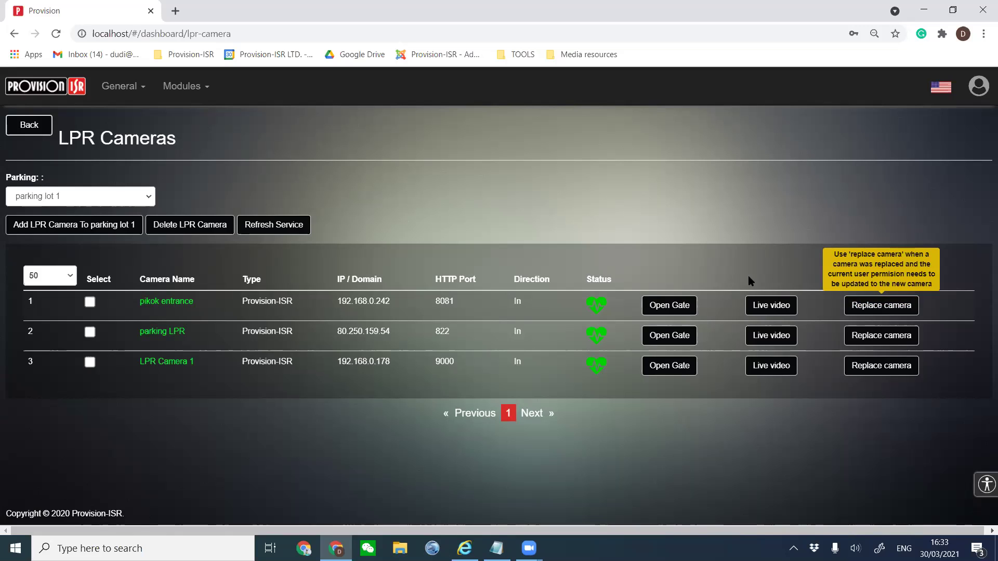
Return to the parking management menu and open the Parking Group page.
click(40, 133)
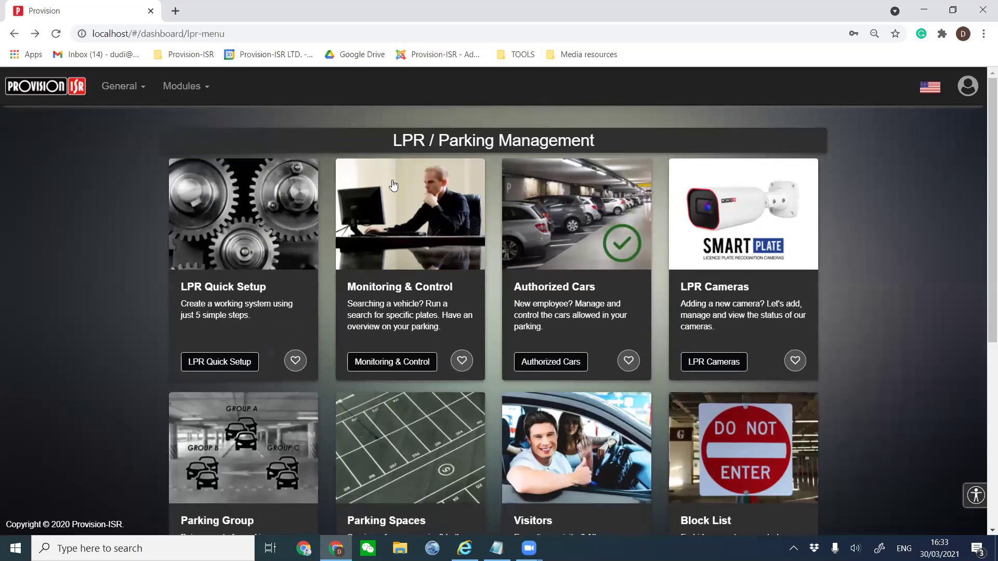
scroll(281, 450, down, 1)
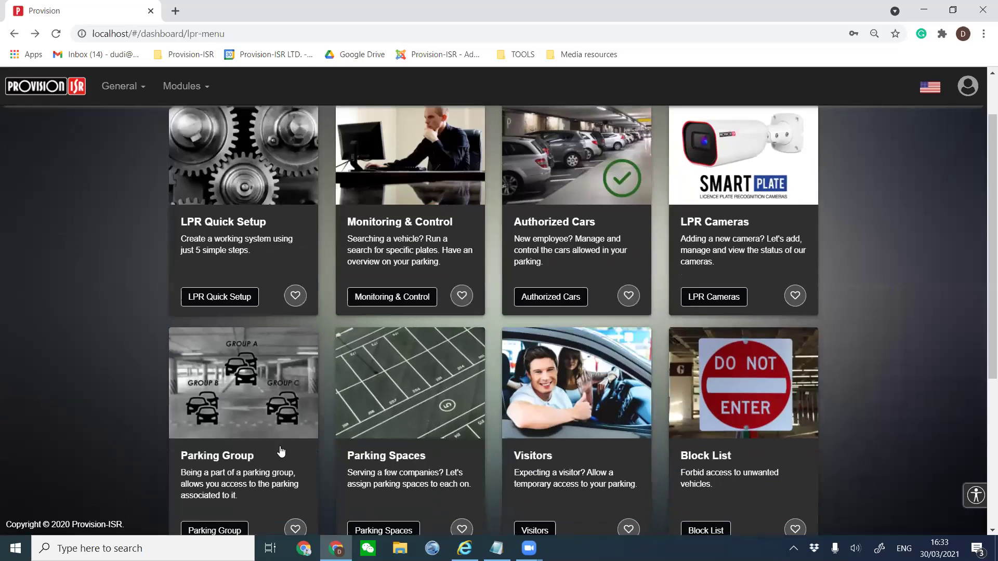
click(217, 411)
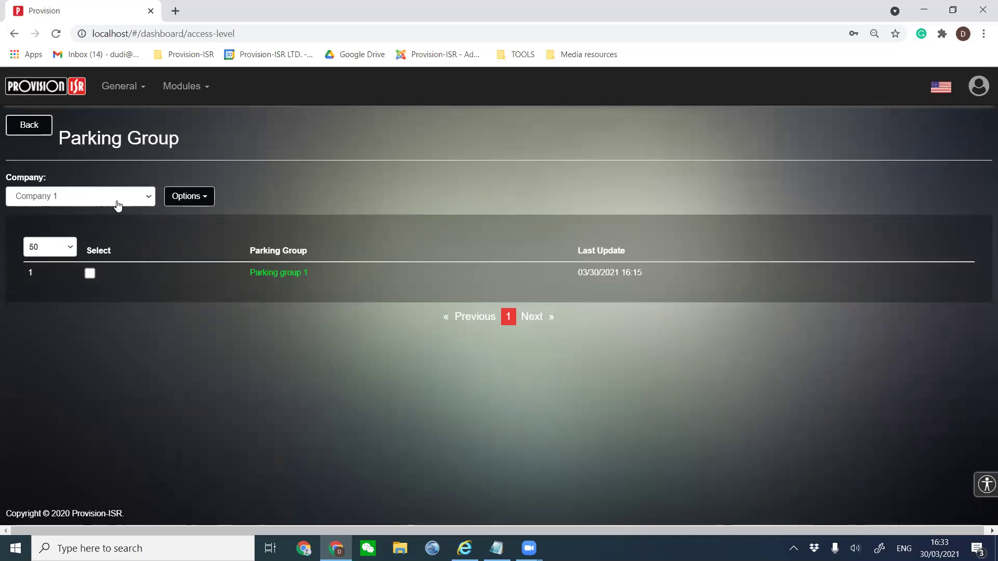
Select Company 3 in the Company dropdown and bring up its parking group Options.
click(118, 204)
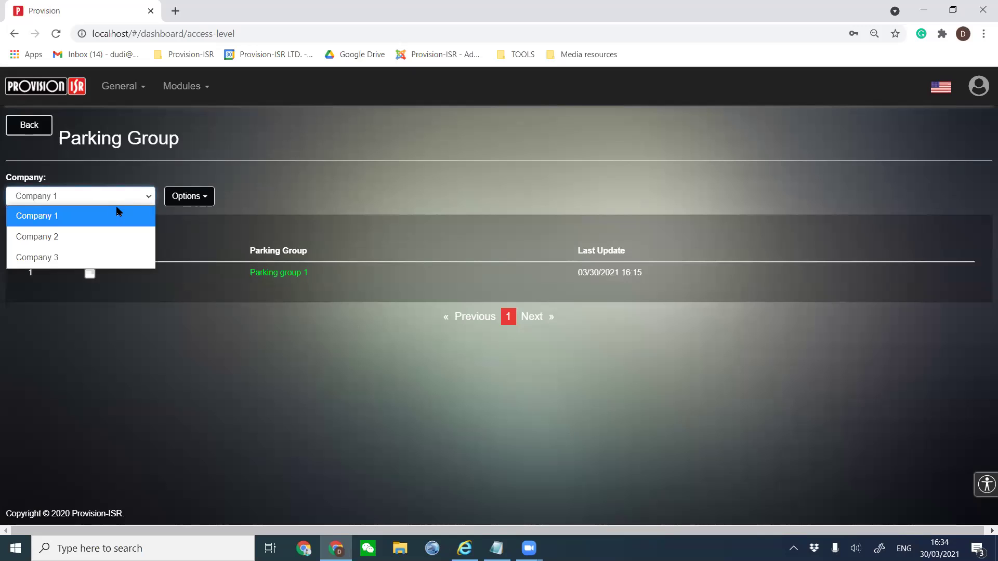
click(257, 188)
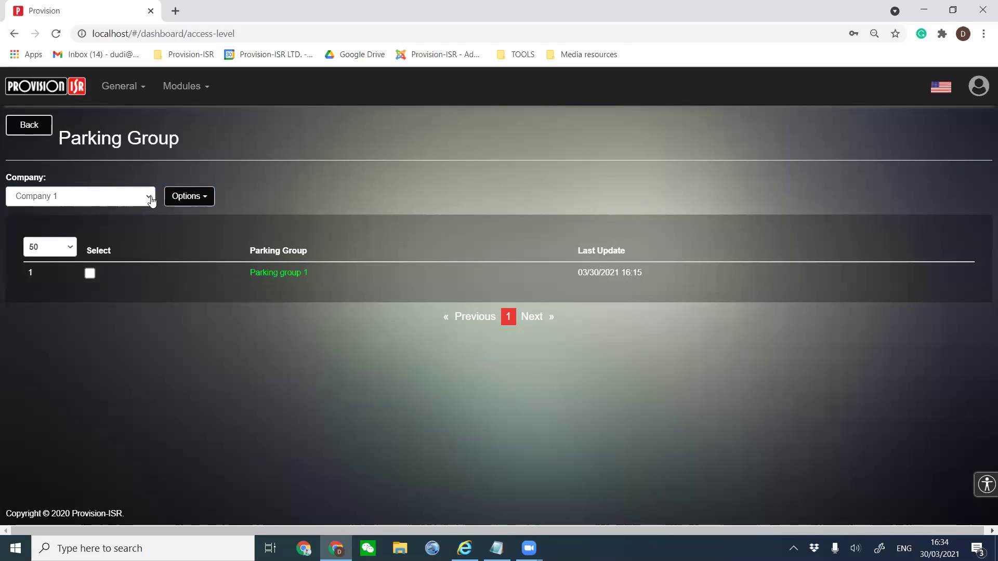
click(100, 196)
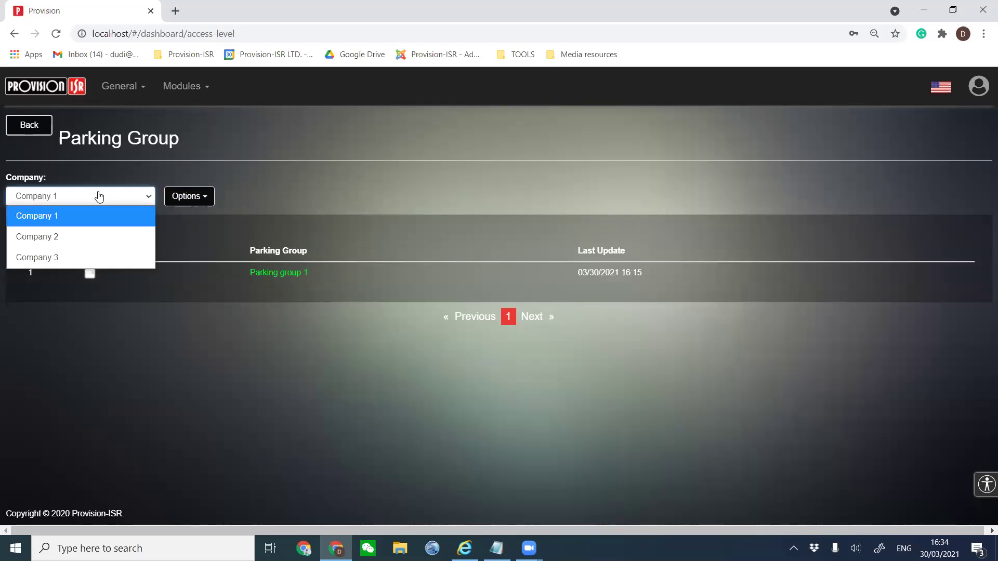
click(83, 261)
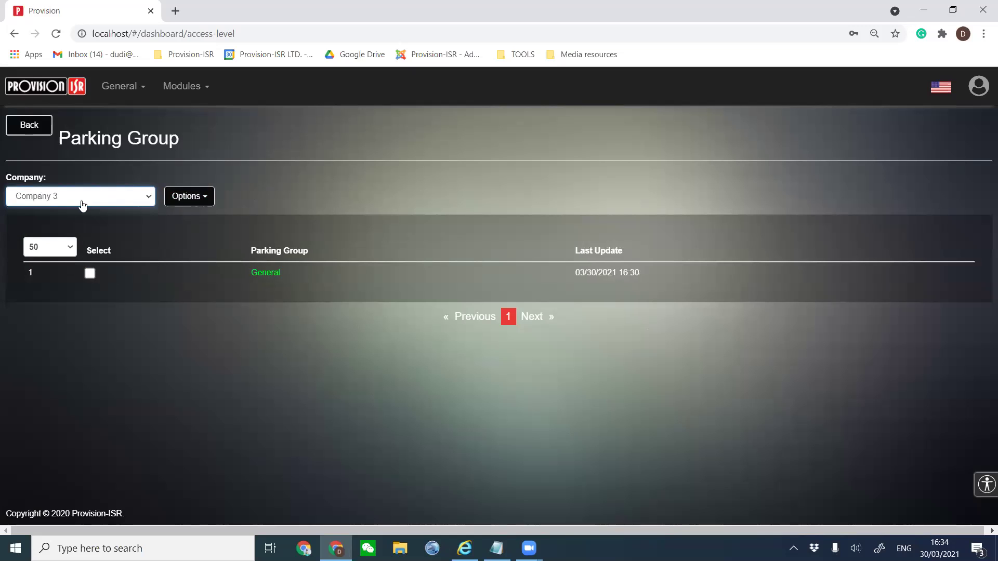
click(182, 197)
Add 'Parking group 3' with parking lot 1 selected, save it, and go back to the menu.
click(203, 221)
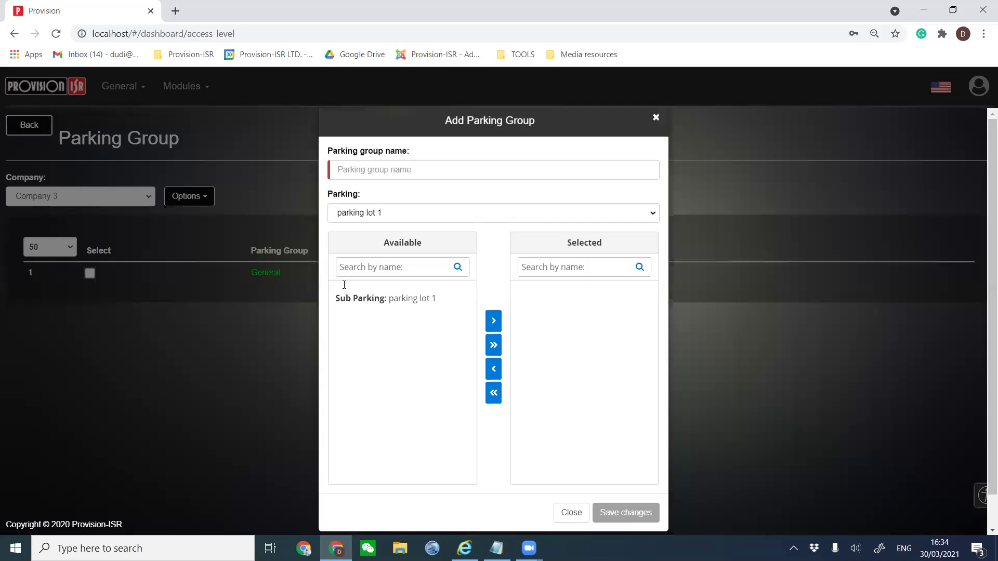
click(398, 192)
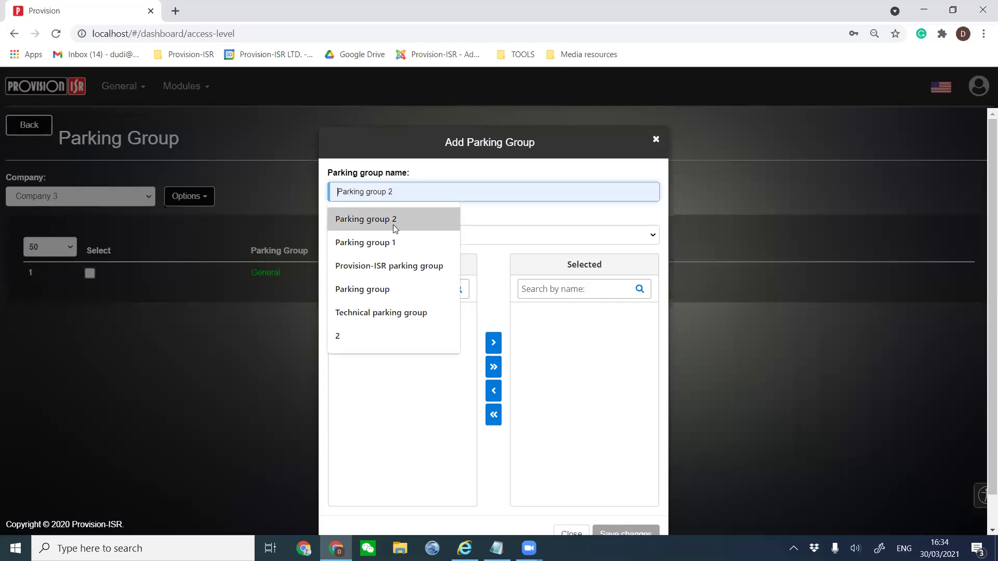
click(393, 218)
key(BackSpace)
text(3)
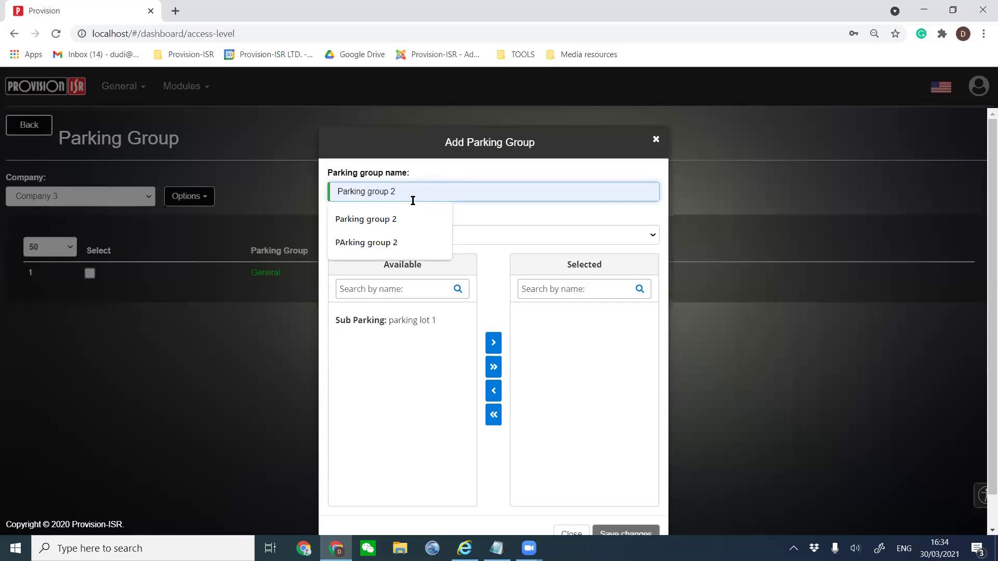
click(430, 319)
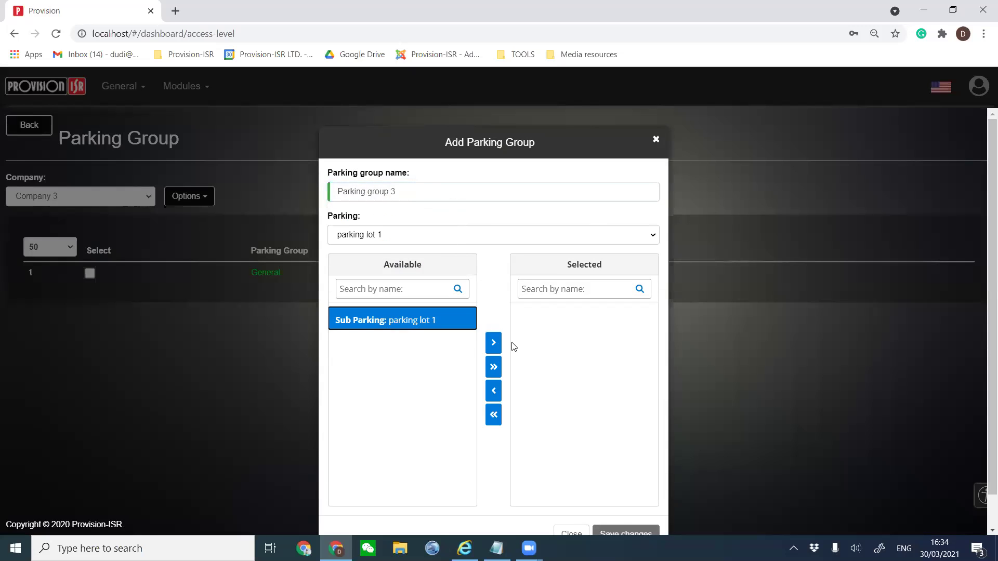
click(493, 343)
click(618, 534)
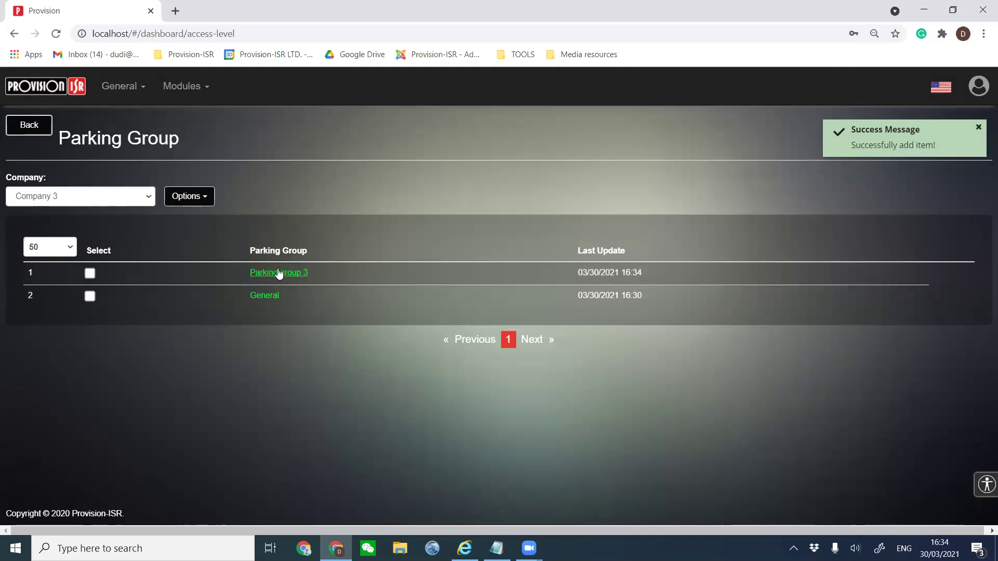
click(28, 127)
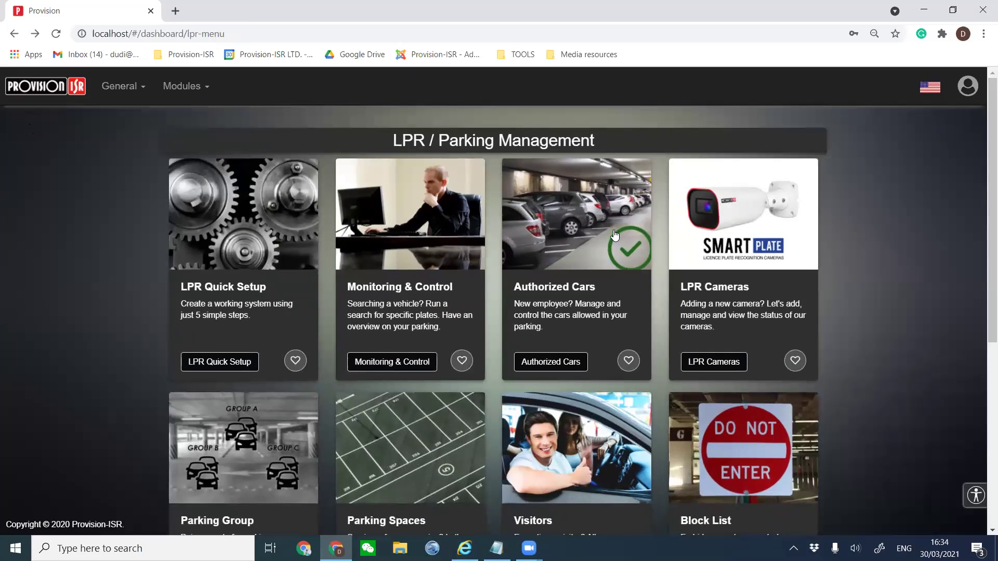
Look at the Parking Group page, then go back and open Parking Spaces for parking lot 1.
click(577, 273)
scroll(577, 273, down, 4)
click(269, 281)
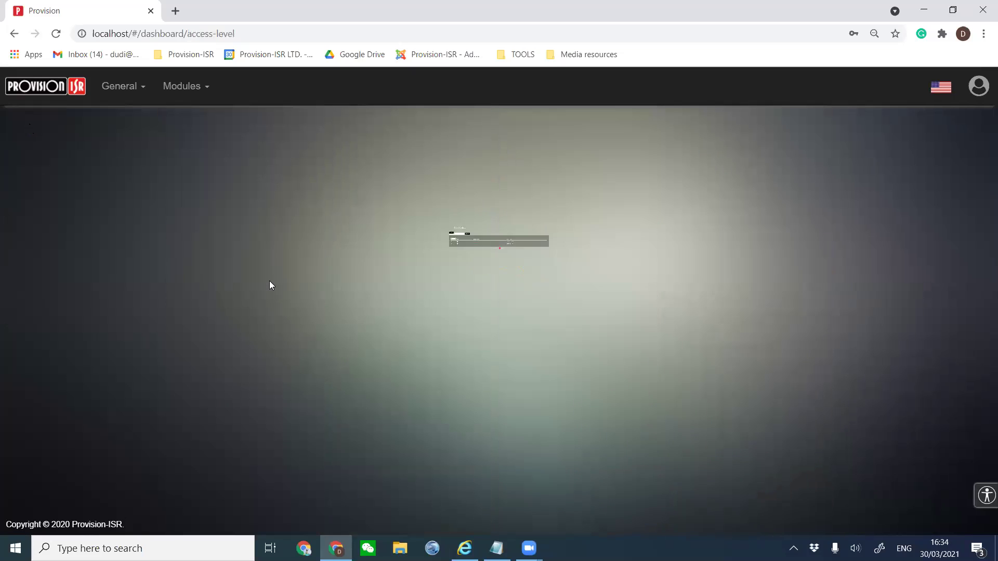
click(190, 200)
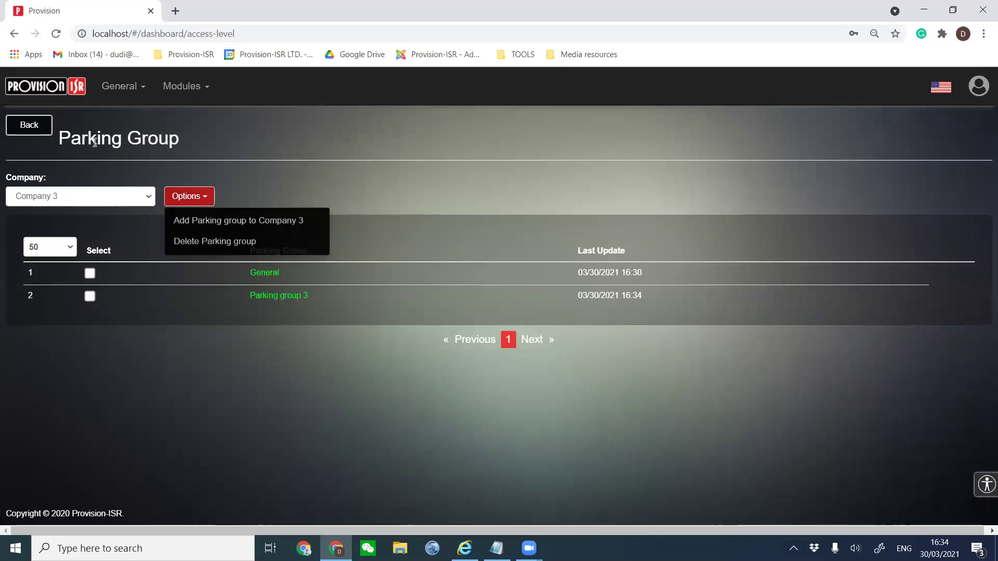
click(29, 125)
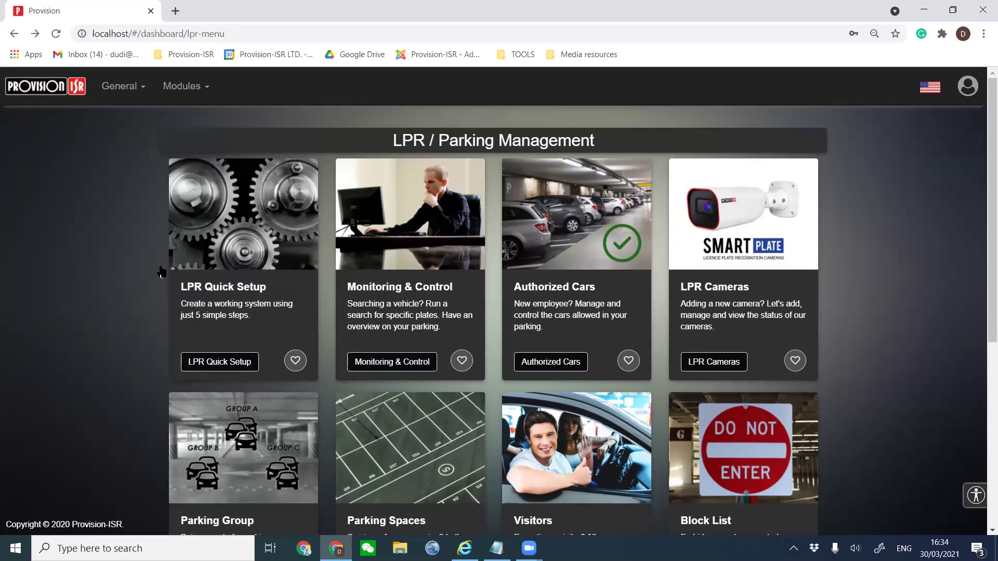
scroll(322, 348, down, 2)
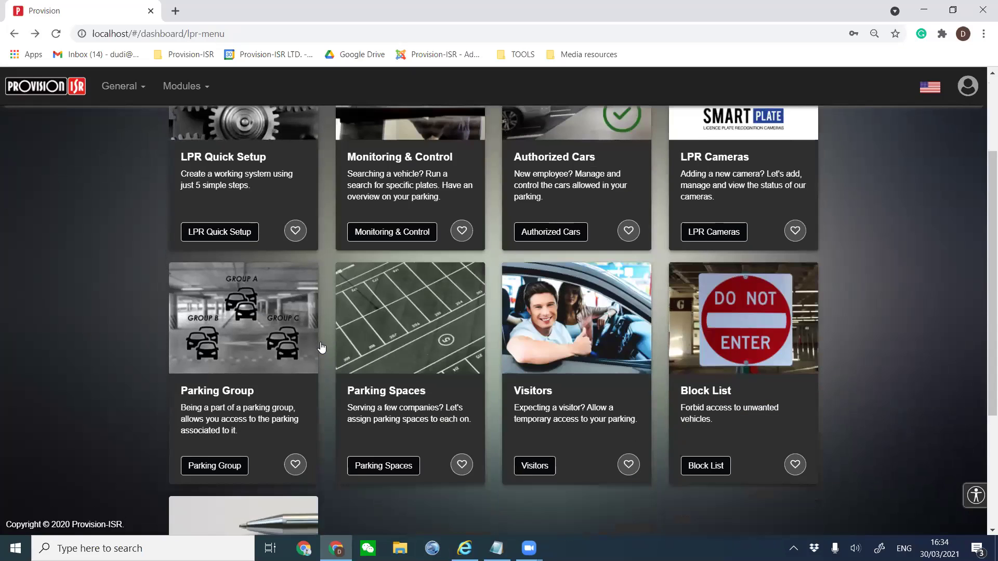
click(388, 340)
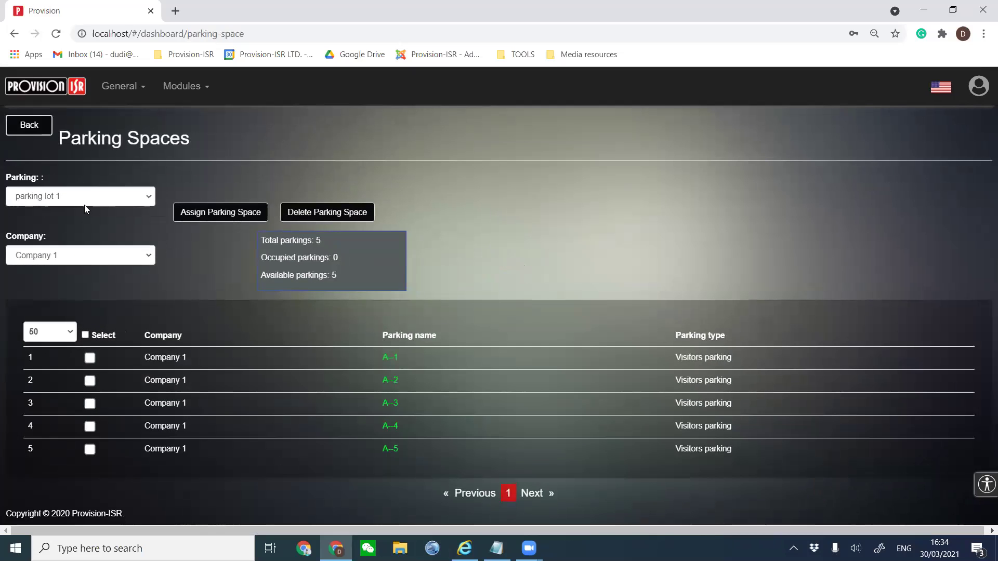
click(30, 197)
click(45, 262)
click(45, 264)
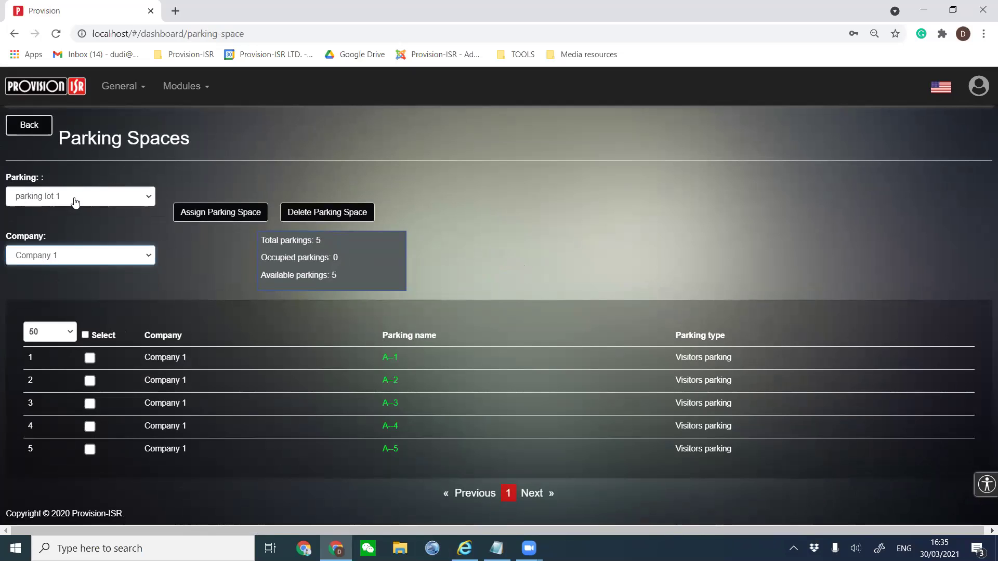
click(70, 261)
click(69, 262)
click(180, 251)
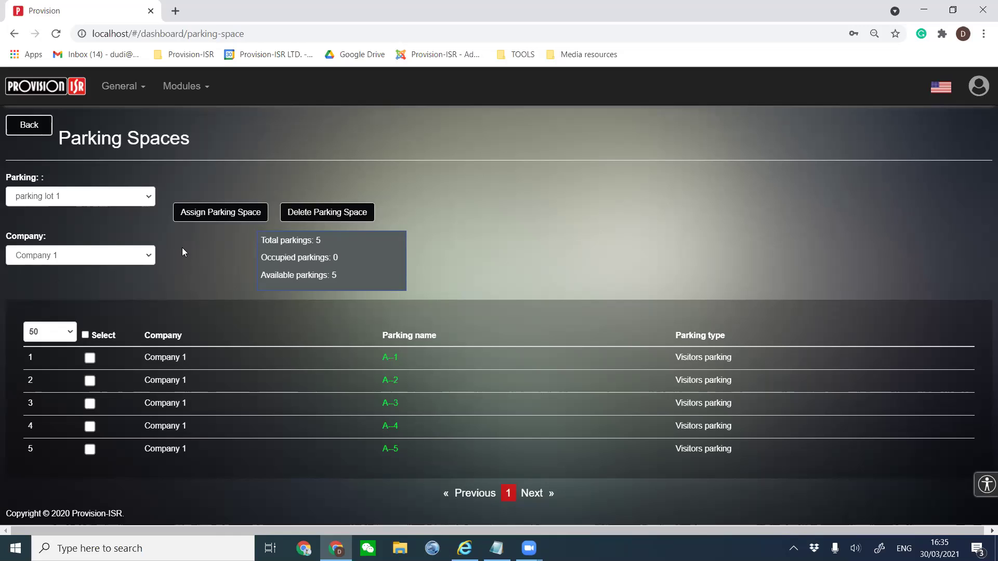
click(117, 263)
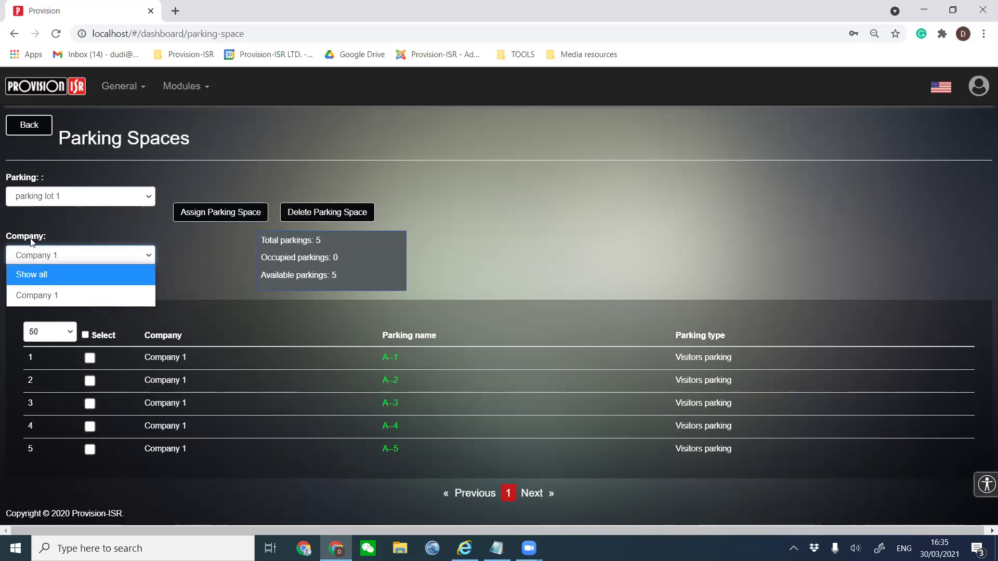
click(95, 226)
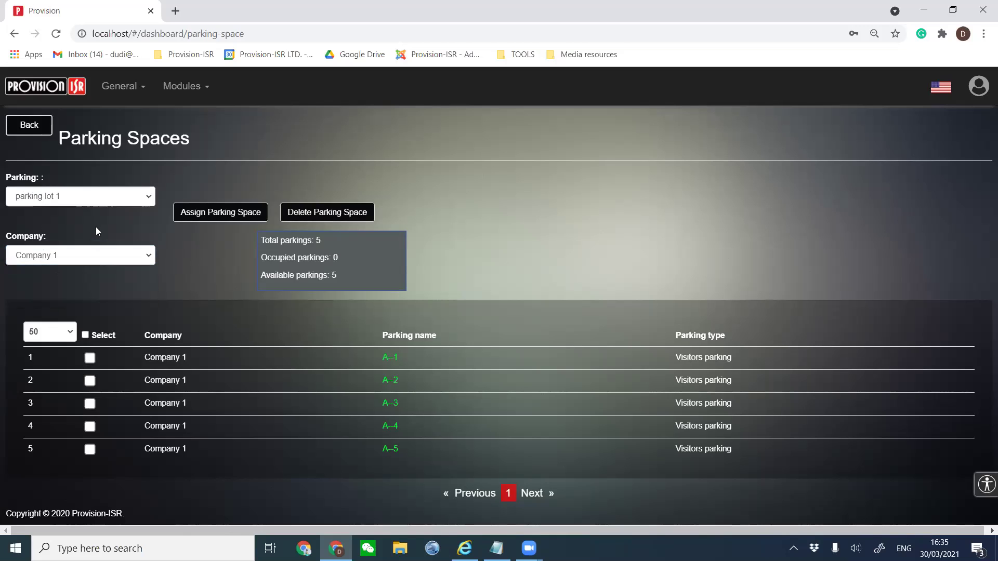
Assign 5 parking spaces in parking lot 1 to Company 2 and save.
click(186, 217)
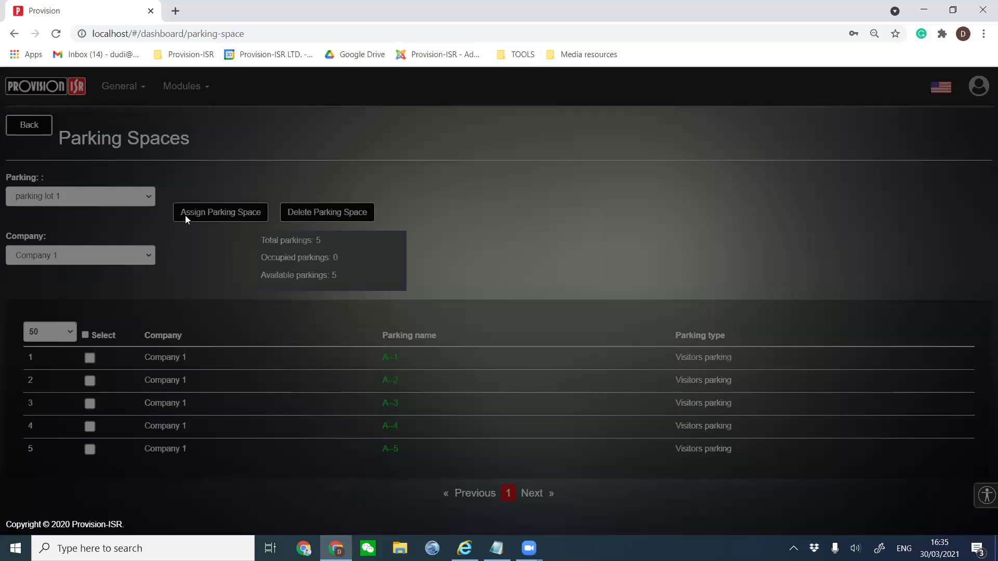
click(415, 239)
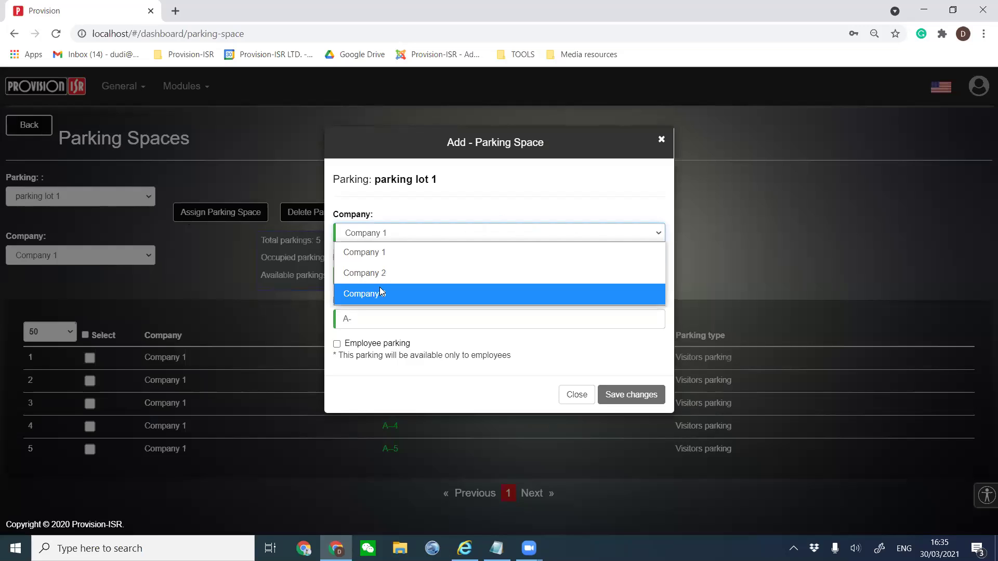
click(390, 274)
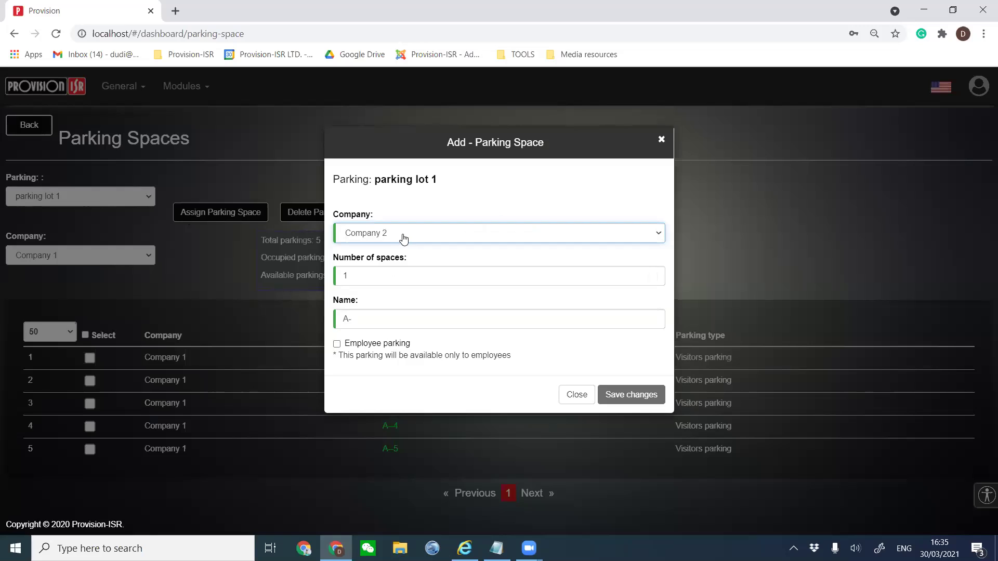
key(Tab)
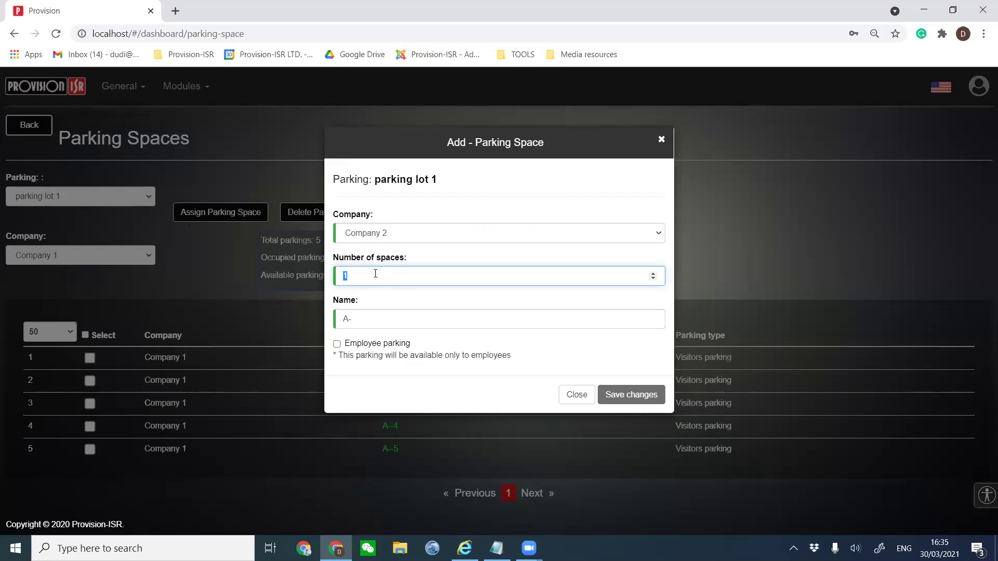
text(5)
click(381, 318)
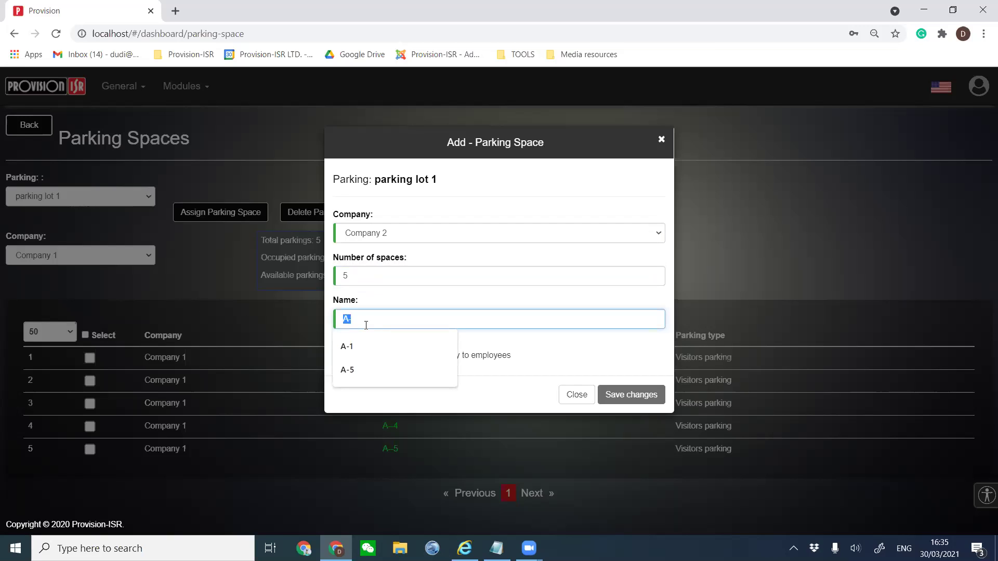
click(457, 400)
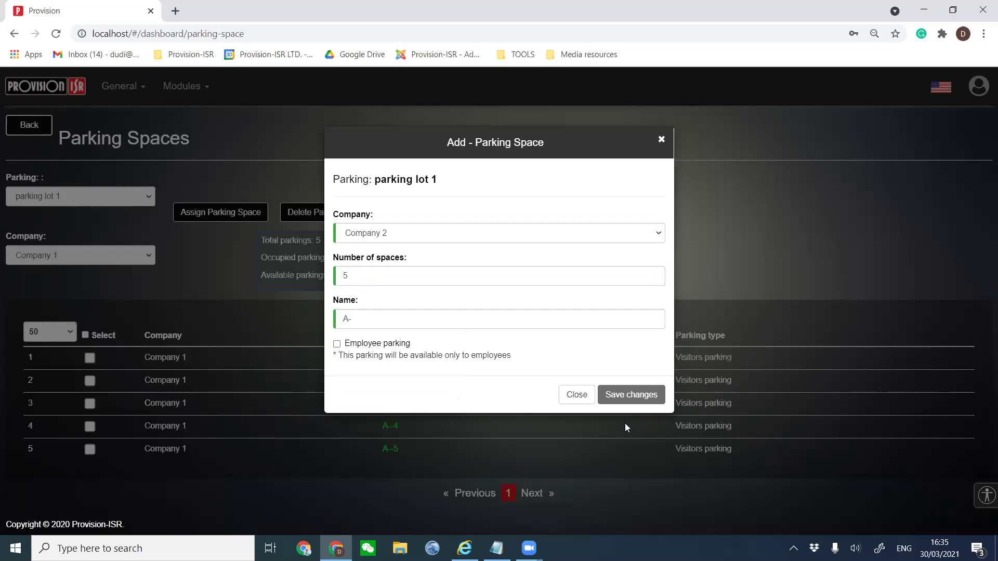
click(632, 396)
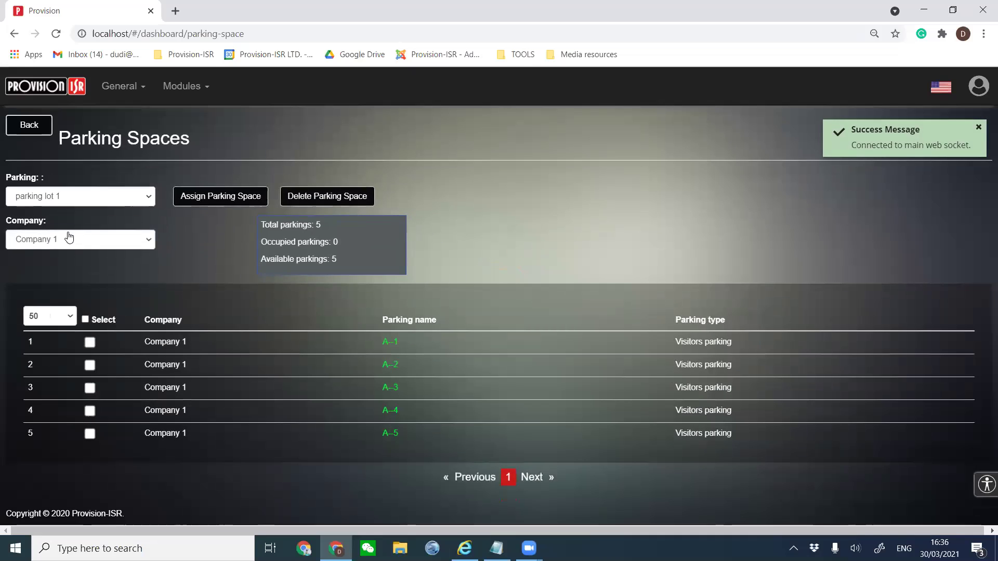
Filter the parking spaces list to Company 2, showing spaces A-1 to A-5.
click(66, 235)
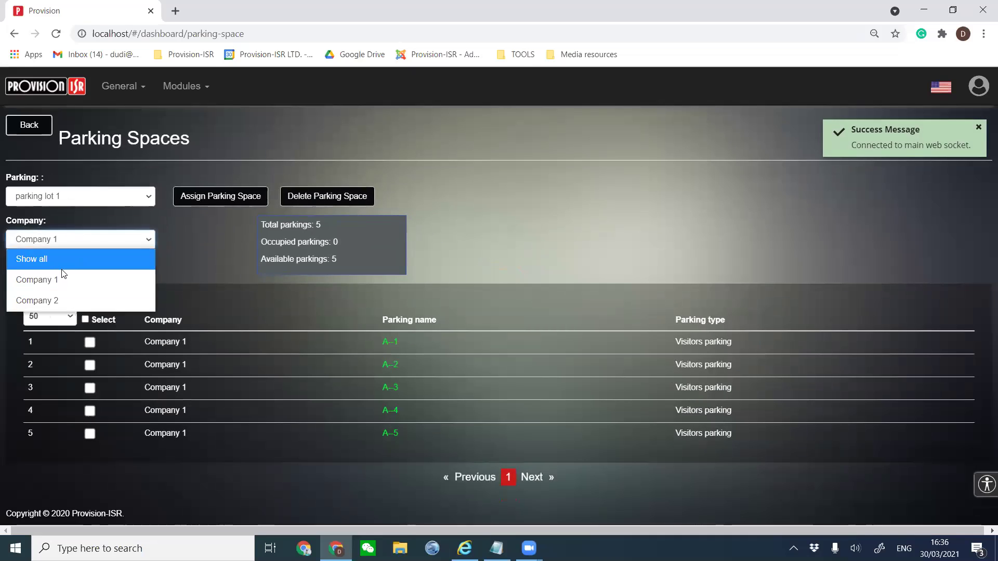
click(37, 300)
drag(38, 305, 392, 325)
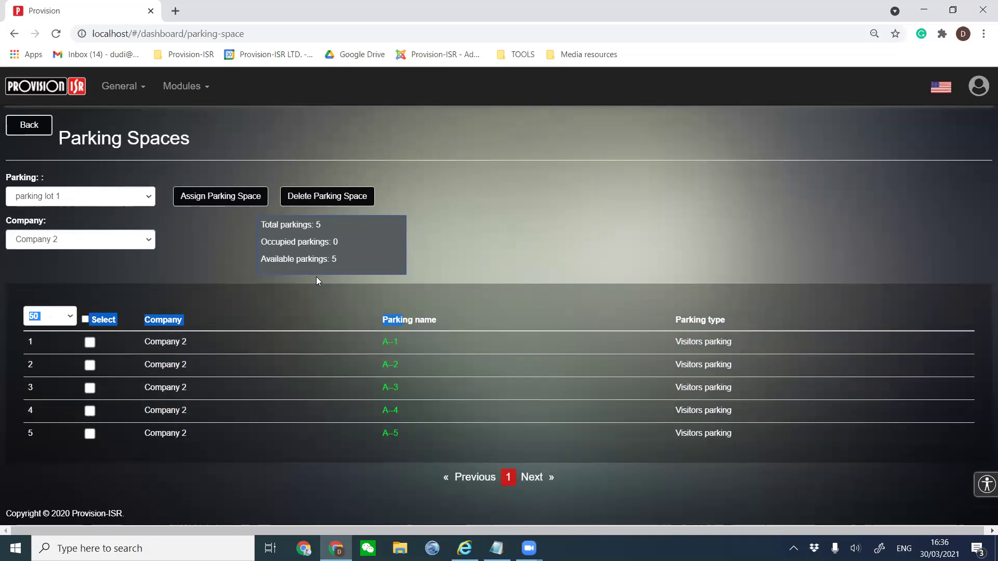
click(109, 240)
click(105, 247)
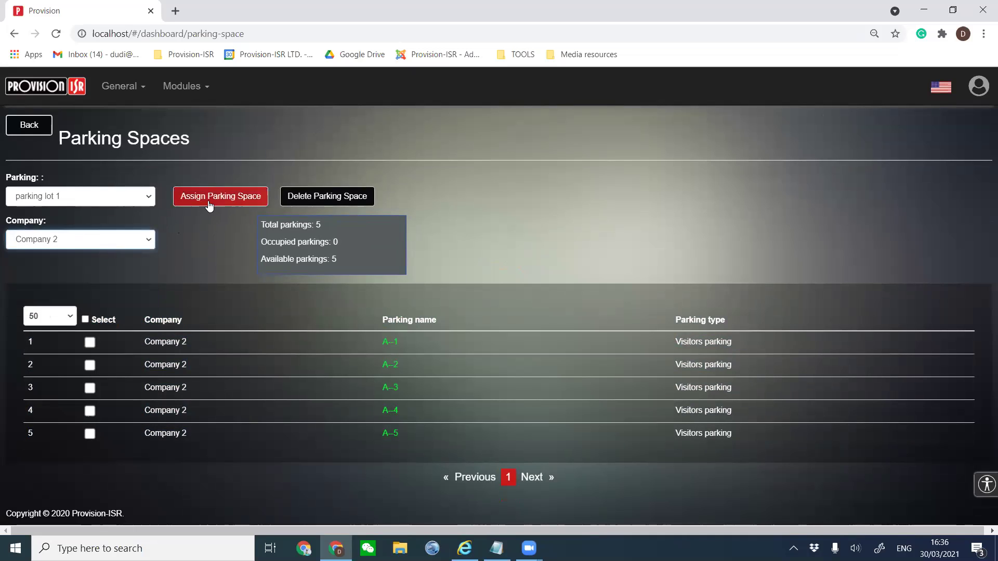
click(209, 199)
click(413, 238)
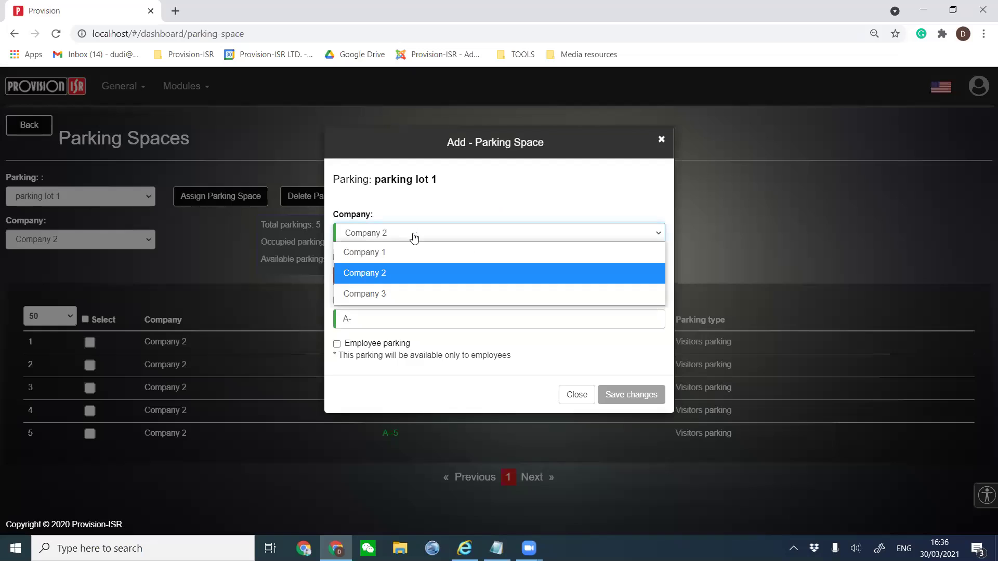
click(394, 294)
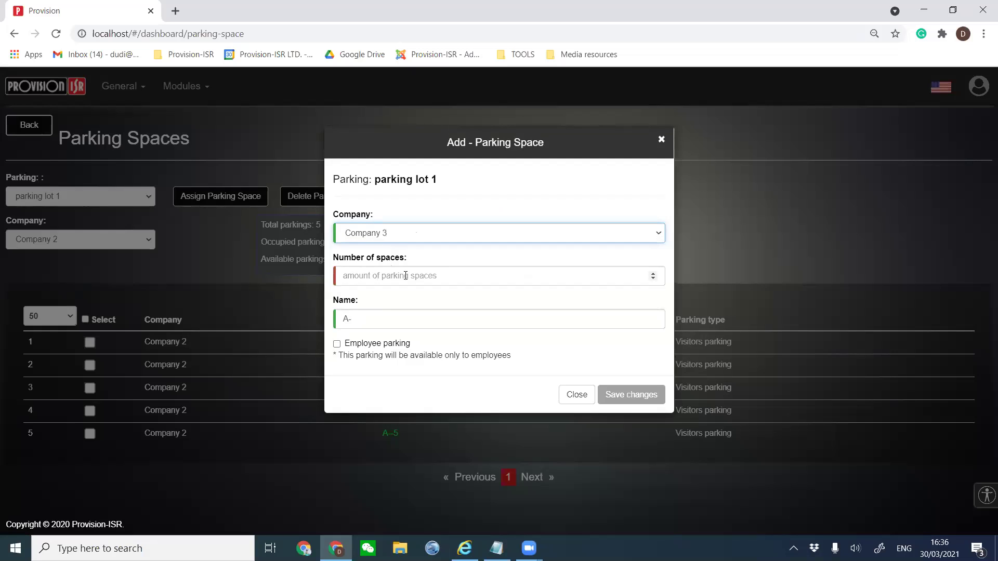
click(441, 276)
text(3)
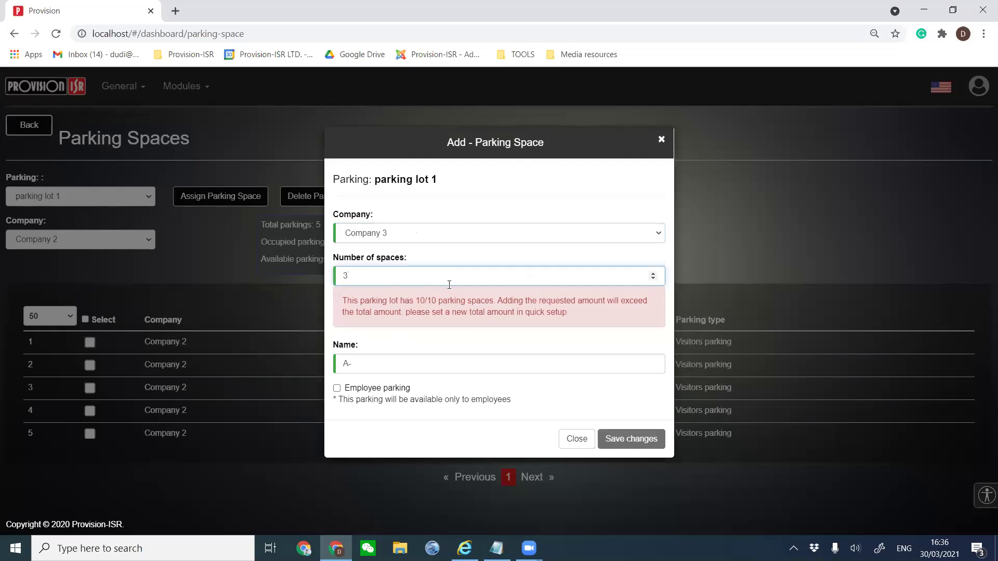
key(BackSpace)
text(1)
click(576, 439)
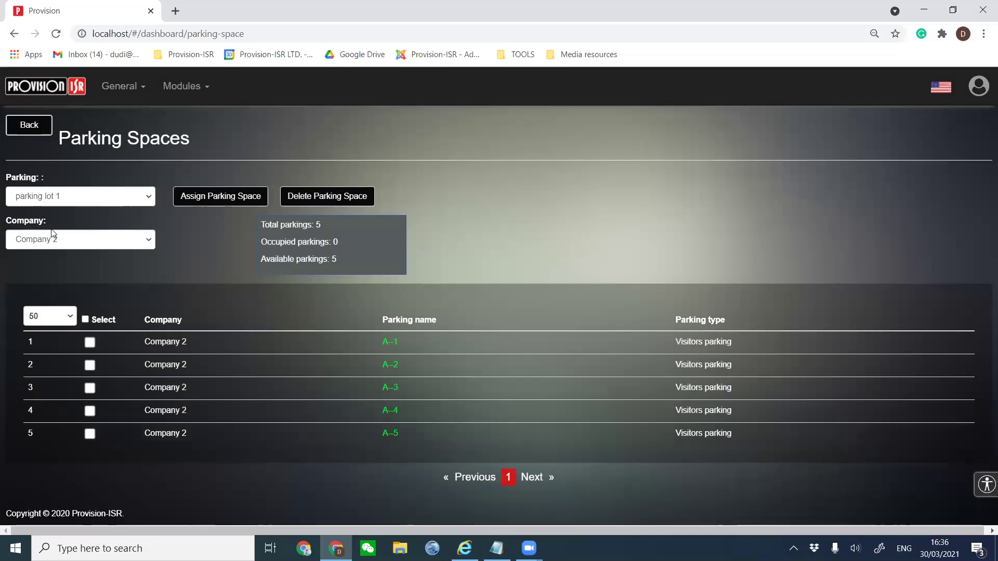
click(53, 234)
click(123, 149)
Delete Company 2's spaces A-4 and A-5, leaving three spaces, A-1 to A-3.
click(122, 150)
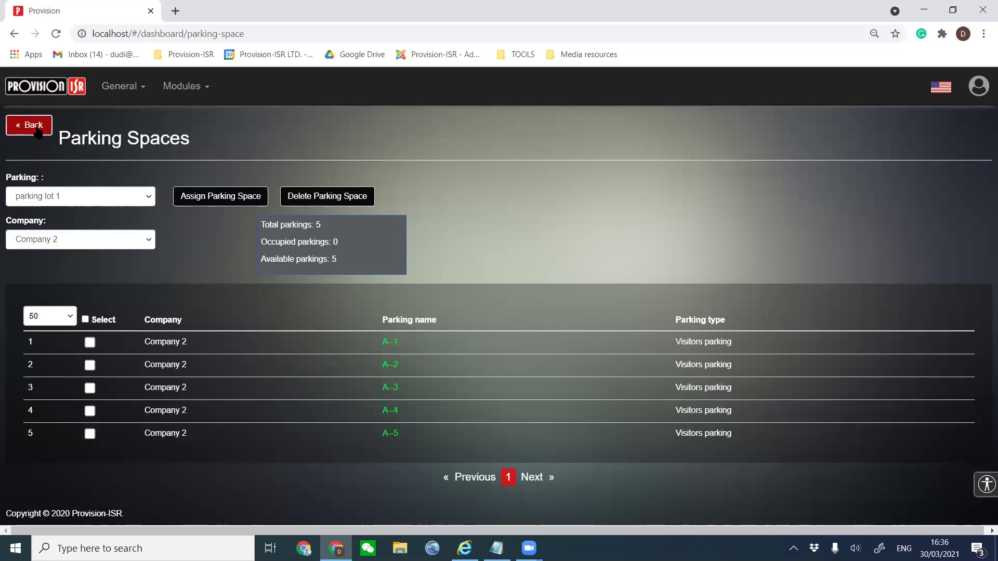
click(89, 433)
click(89, 411)
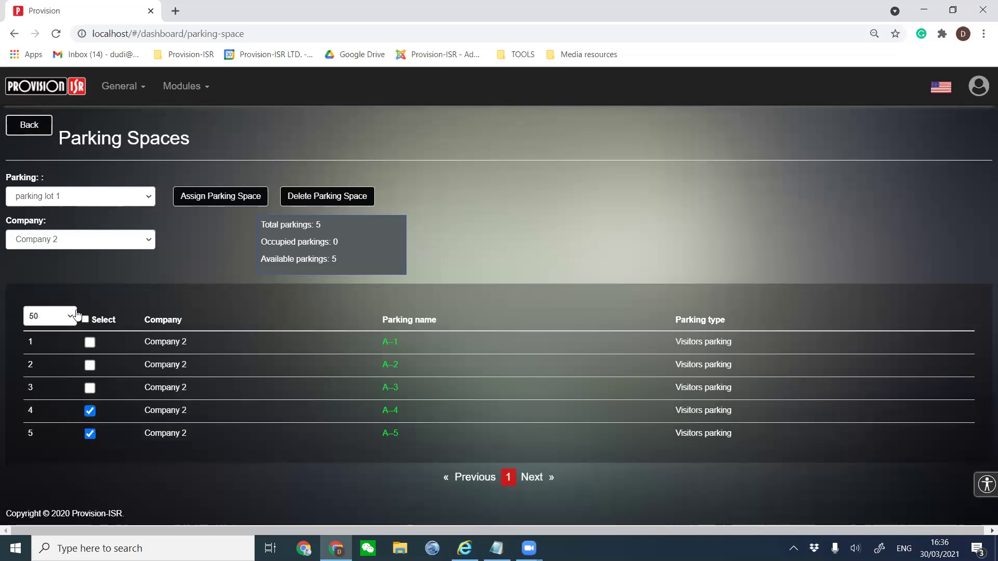
click(329, 197)
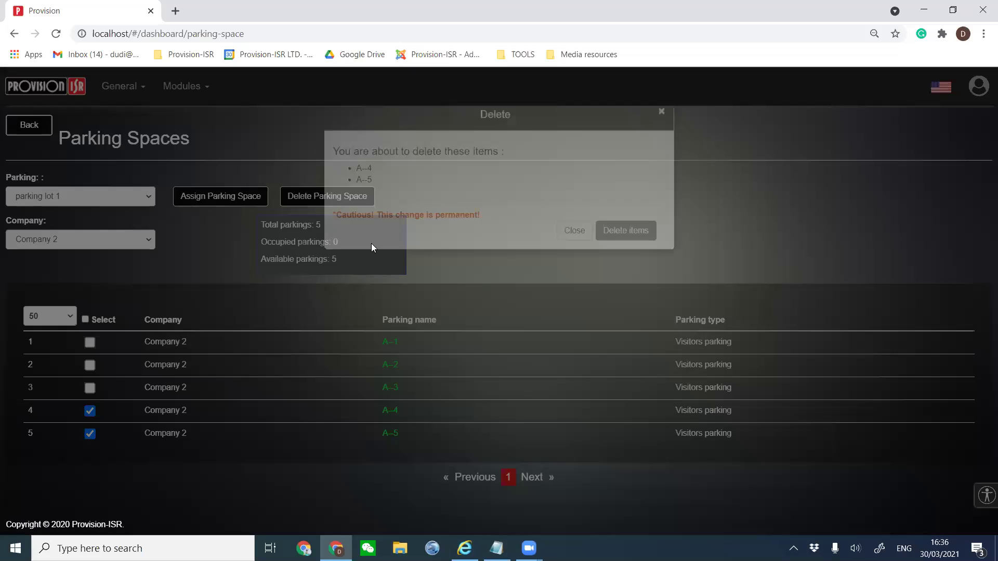
click(629, 258)
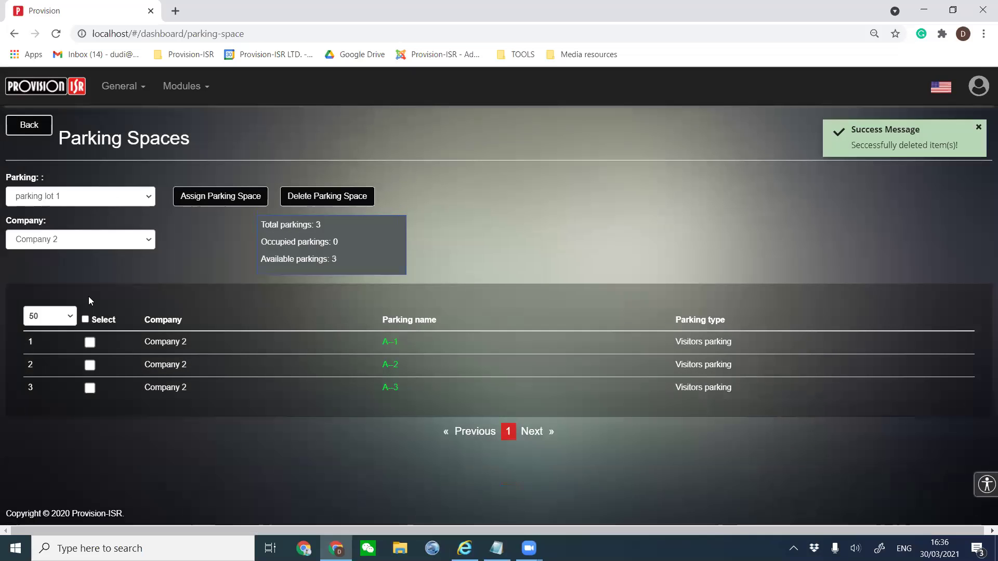
click(127, 244)
click(185, 210)
Start a new parking space for Company 3, then cancel the form.
click(208, 199)
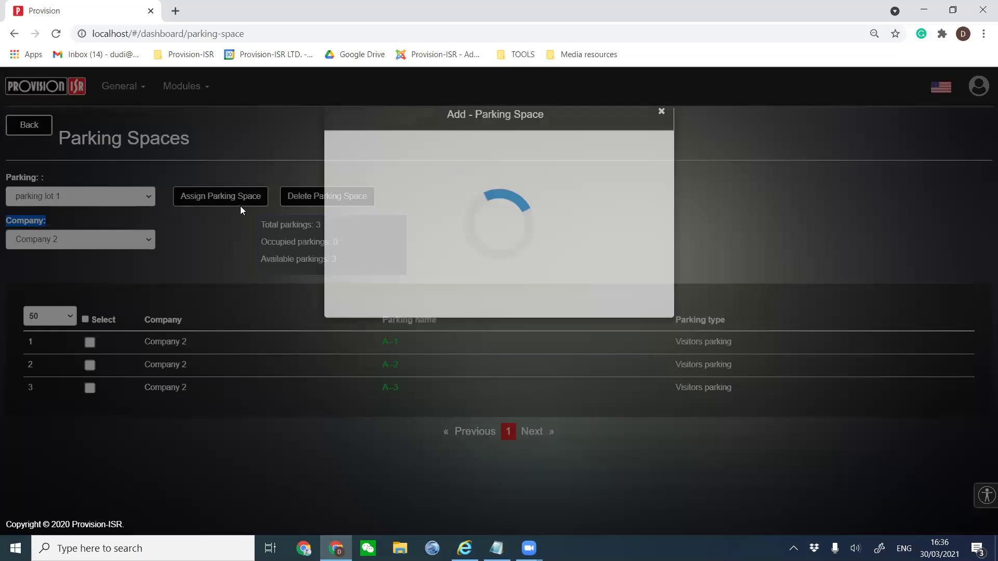
click(416, 233)
click(397, 294)
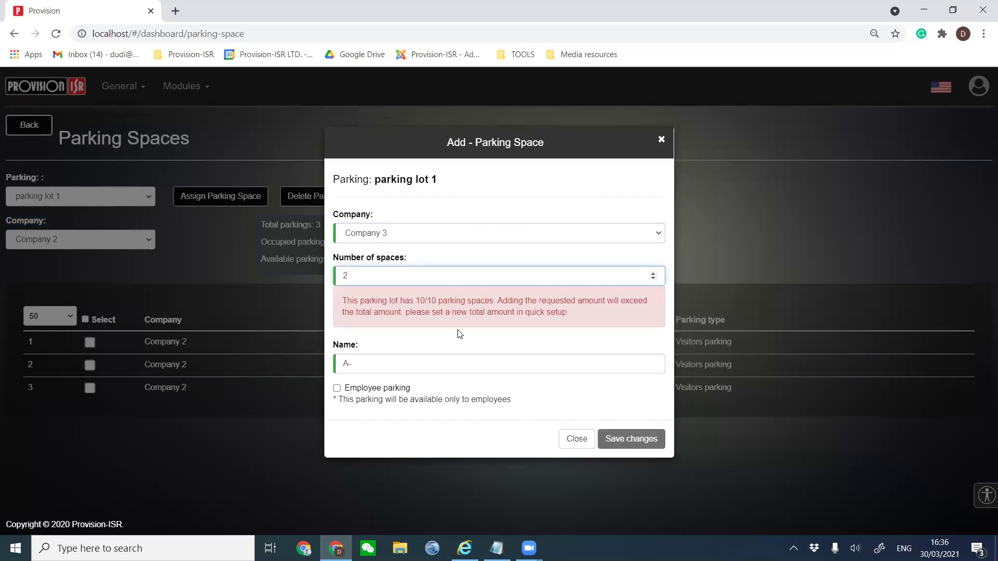
click(631, 439)
click(651, 275)
text(1)
click(656, 442)
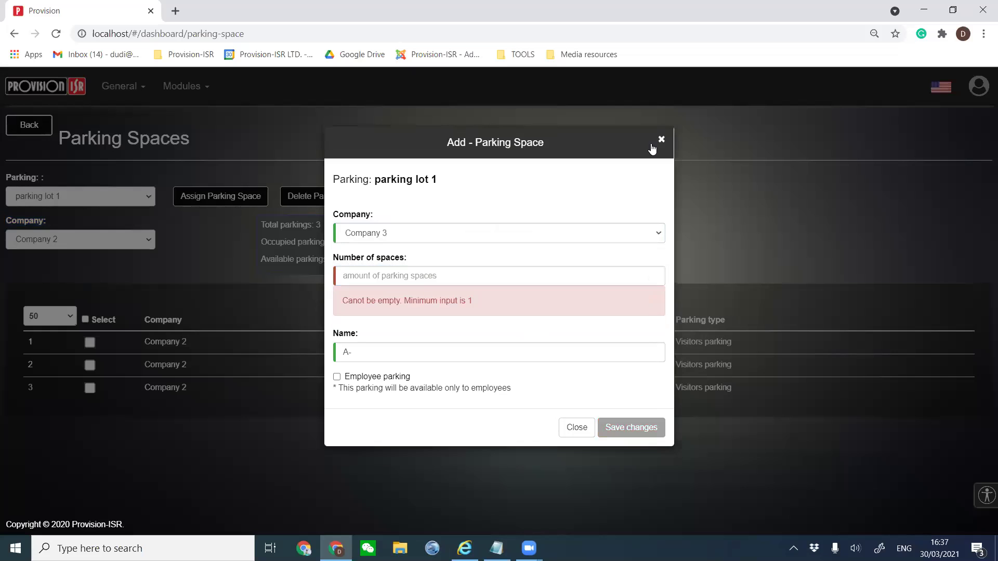
click(576, 428)
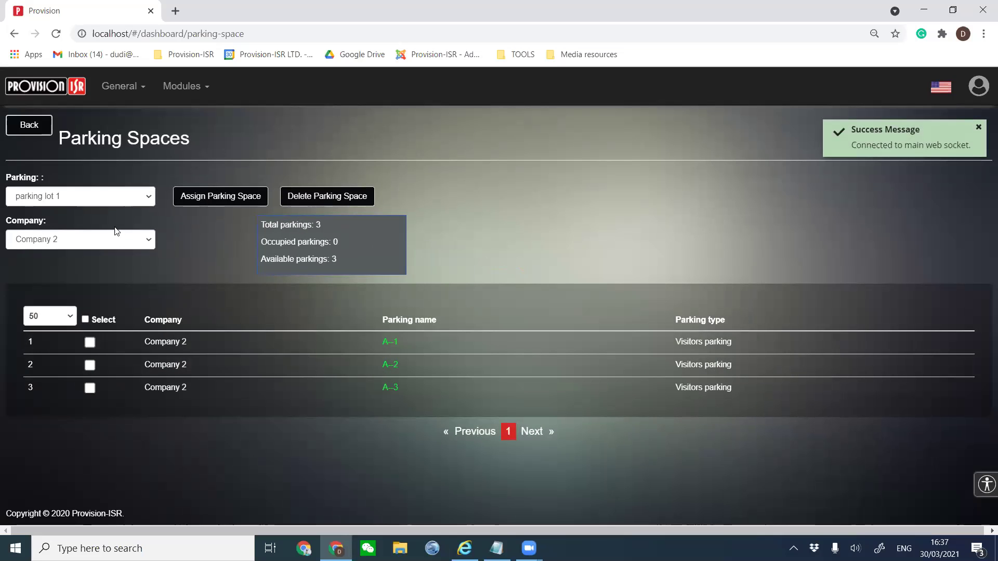
Assign 2 parking spaces in parking lot 1 to Company 3 and save.
click(111, 243)
click(211, 205)
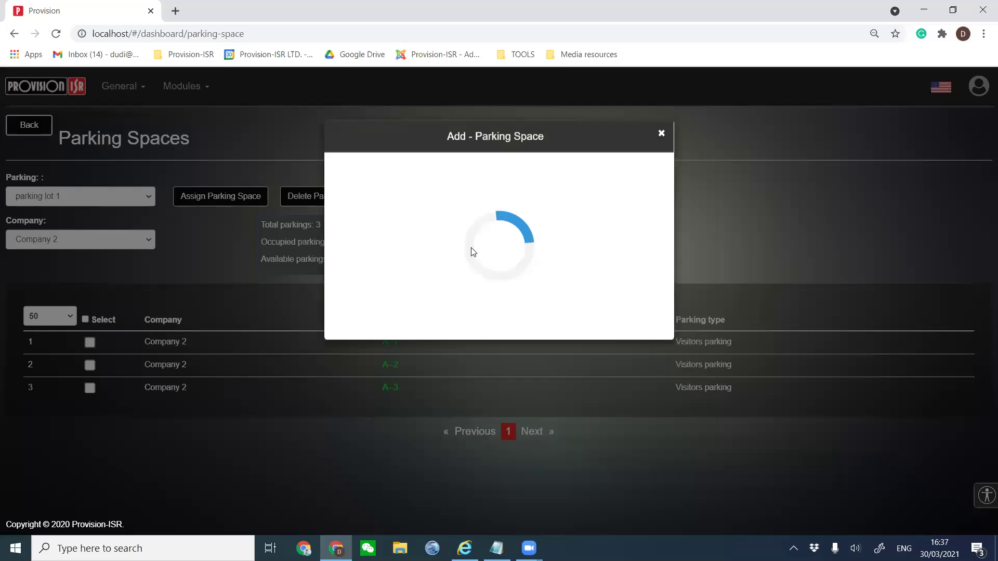
click(458, 236)
click(404, 290)
click(407, 276)
key(Up)
key(Up)
key(Down)
click(646, 399)
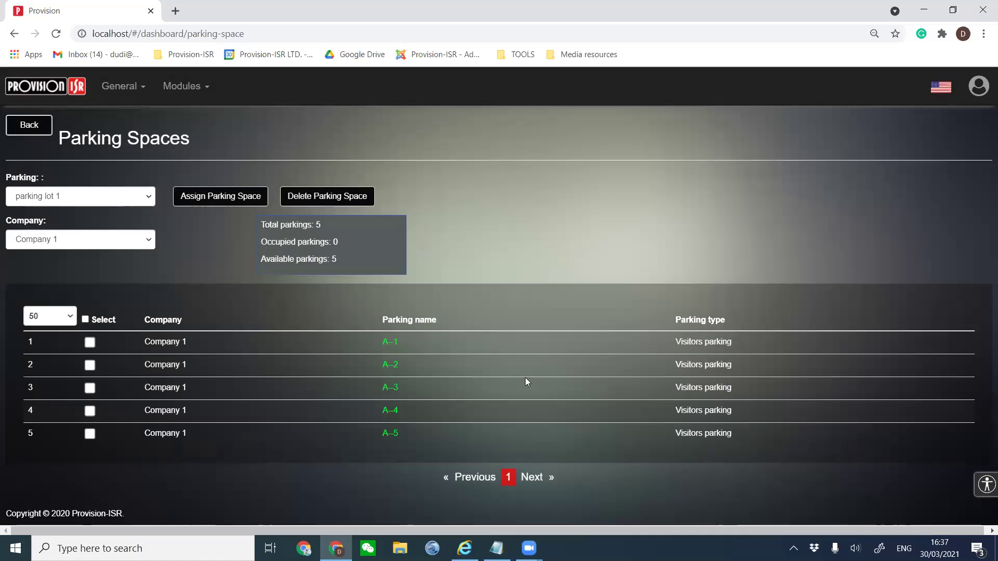
Reload, filter to Company 3's spaces A-1 and A-2, and return to the LPR modules menu.
click(88, 240)
click(235, 240)
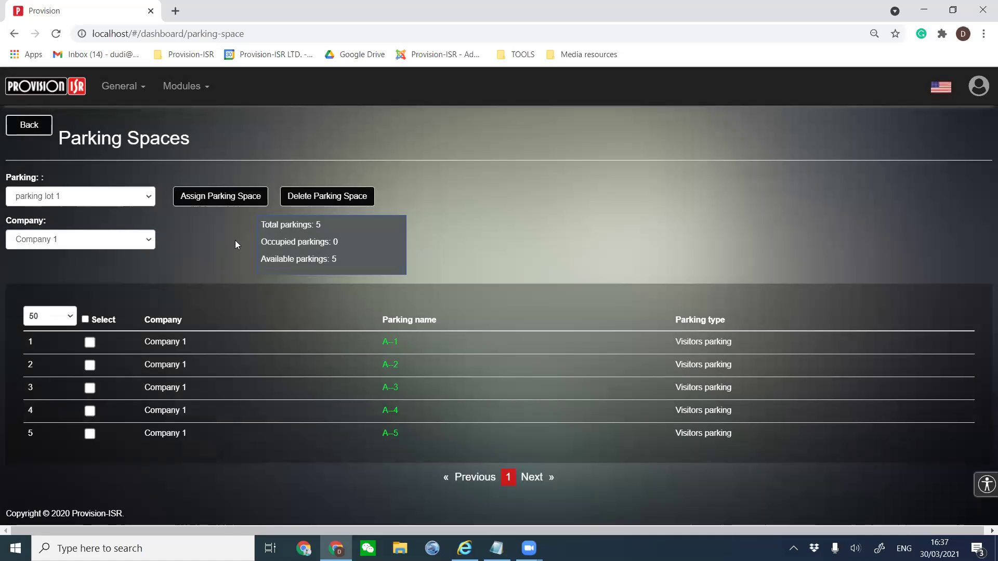
key(F5)
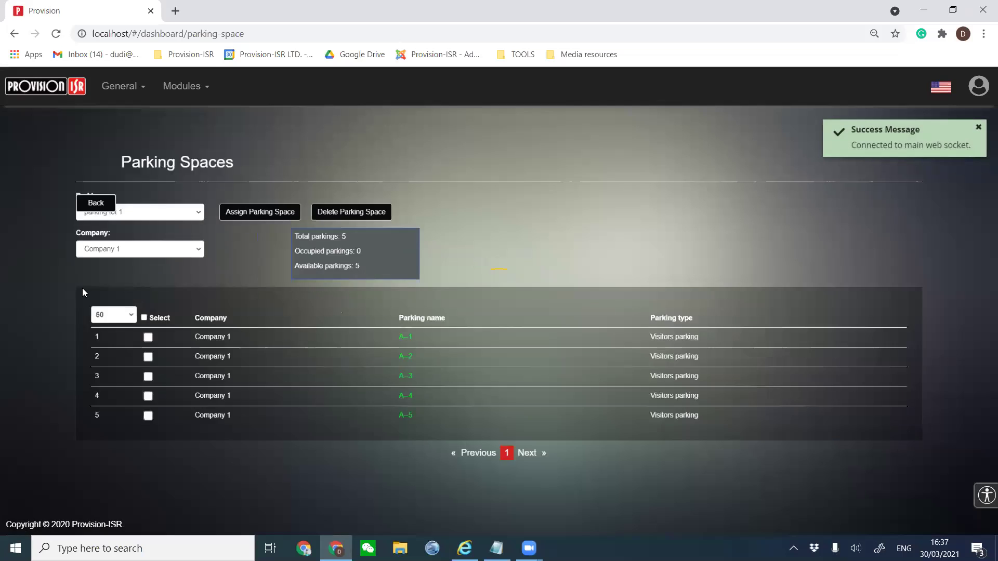
click(86, 240)
click(55, 320)
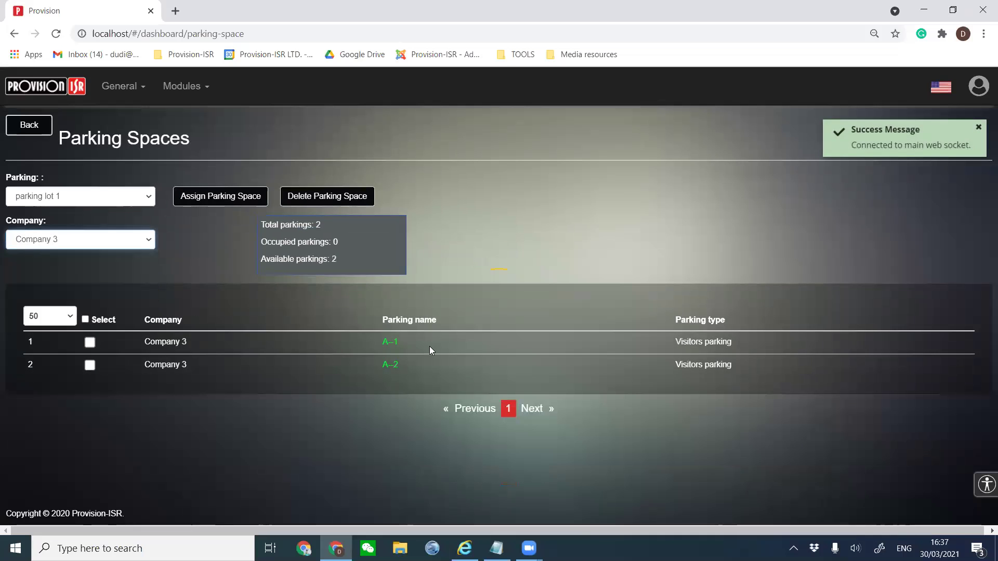
click(33, 128)
scroll(299, 287, down, 2)
scroll(300, 287, down, 1)
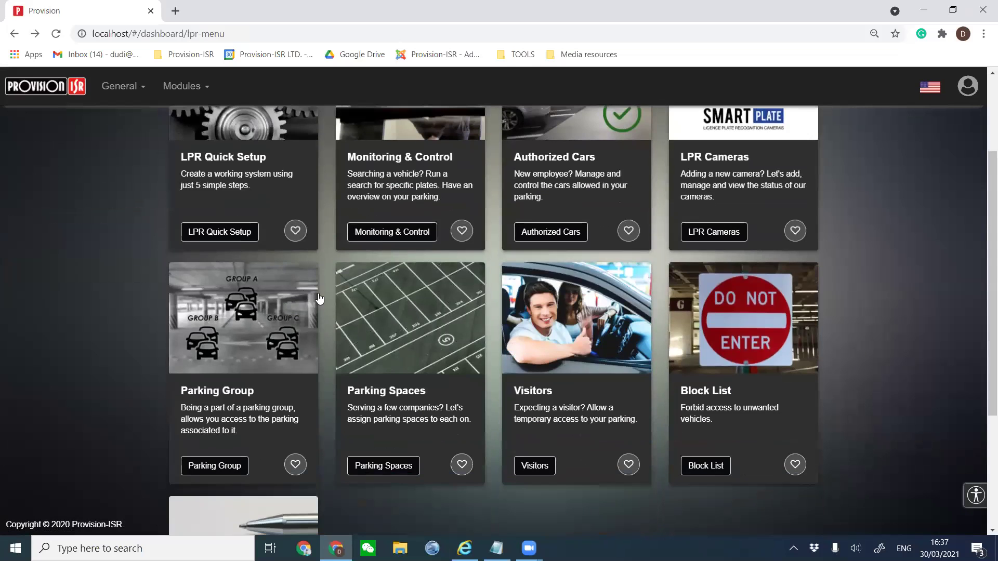
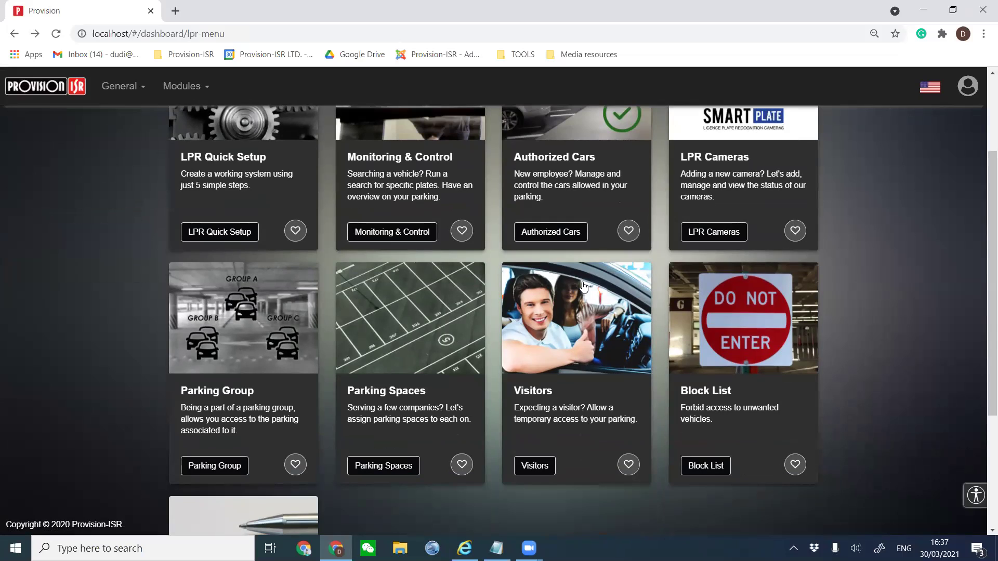
Show Company 2's visitors on the Visitors page, filtered to parking lot 1.
click(568, 335)
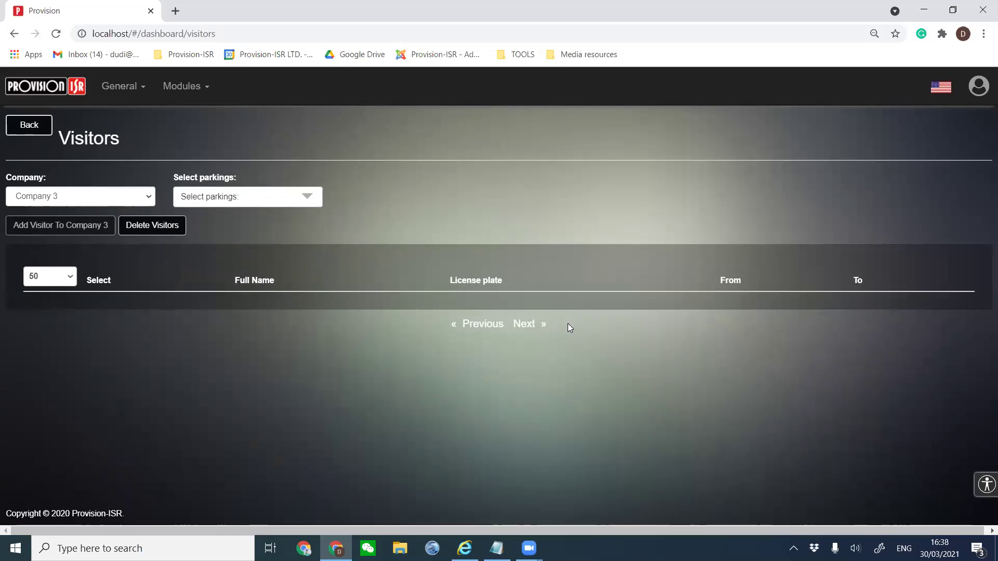
click(81, 197)
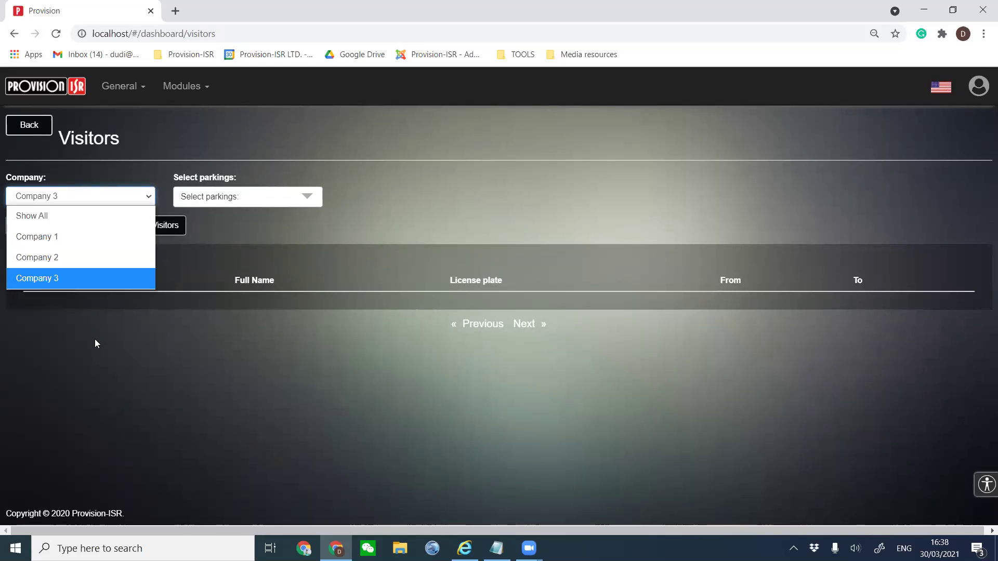
click(67, 255)
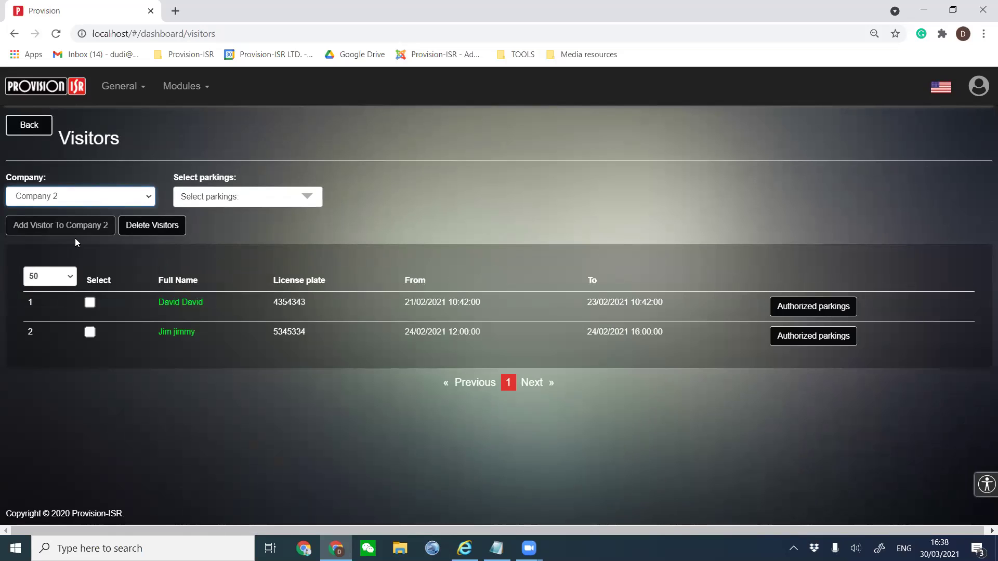
click(229, 197)
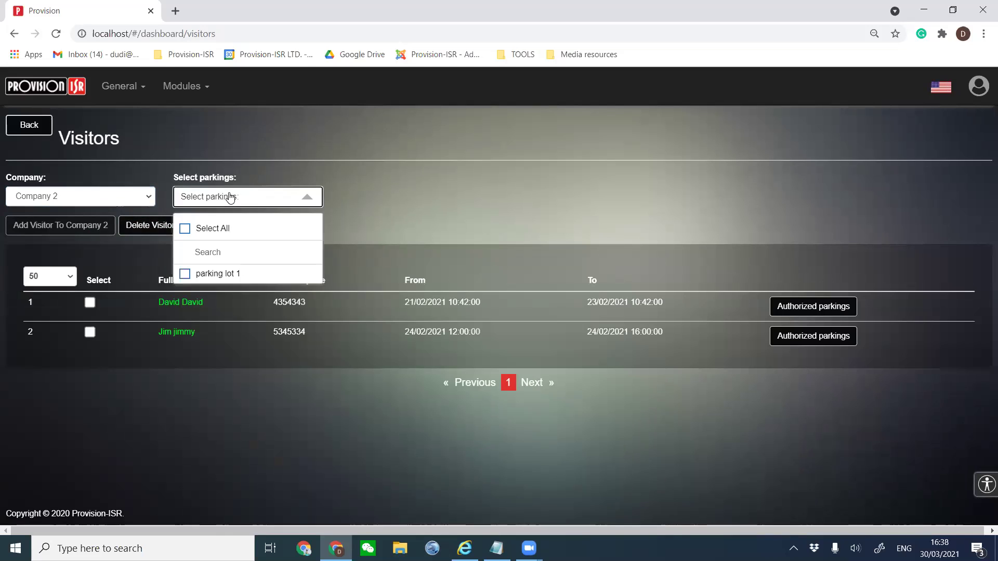
click(184, 274)
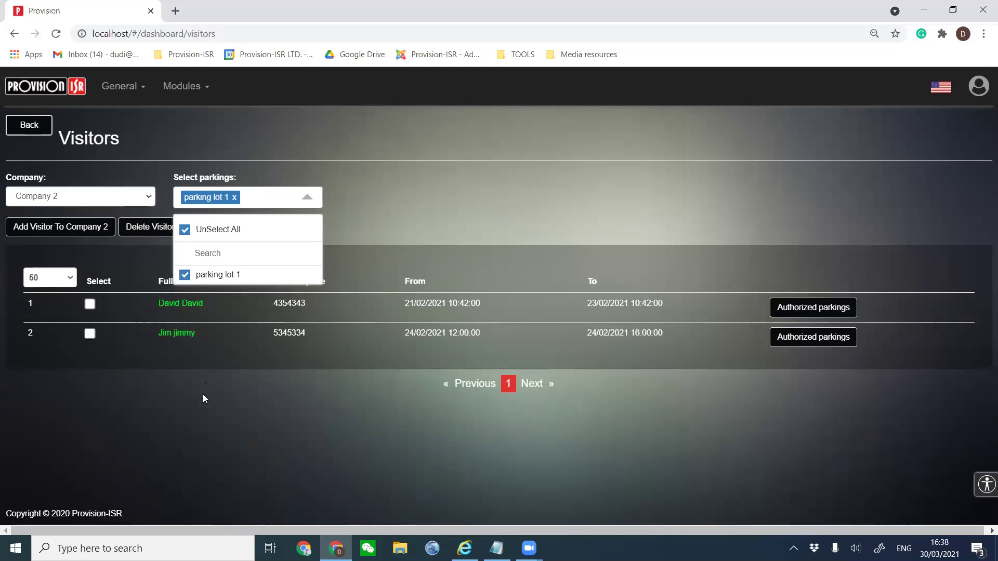
click(202, 340)
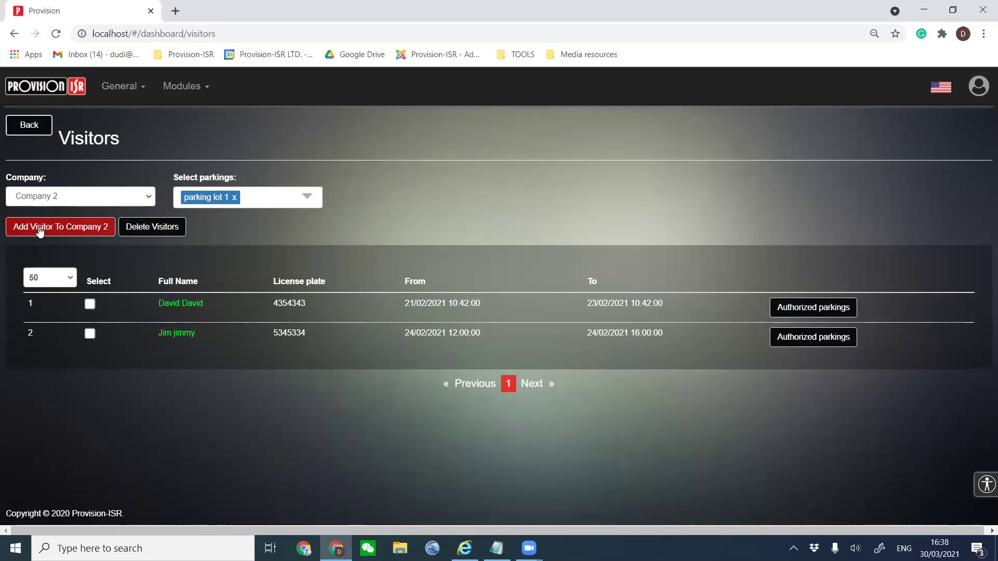
Start a new Company 2 visitor with licence plate 9876543.
click(93, 231)
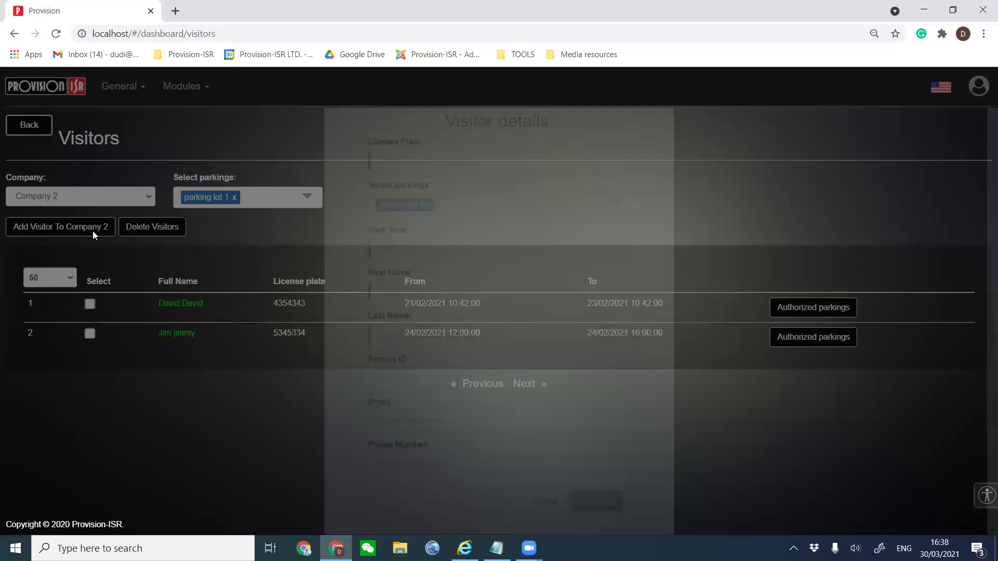
click(401, 279)
text(9876543)
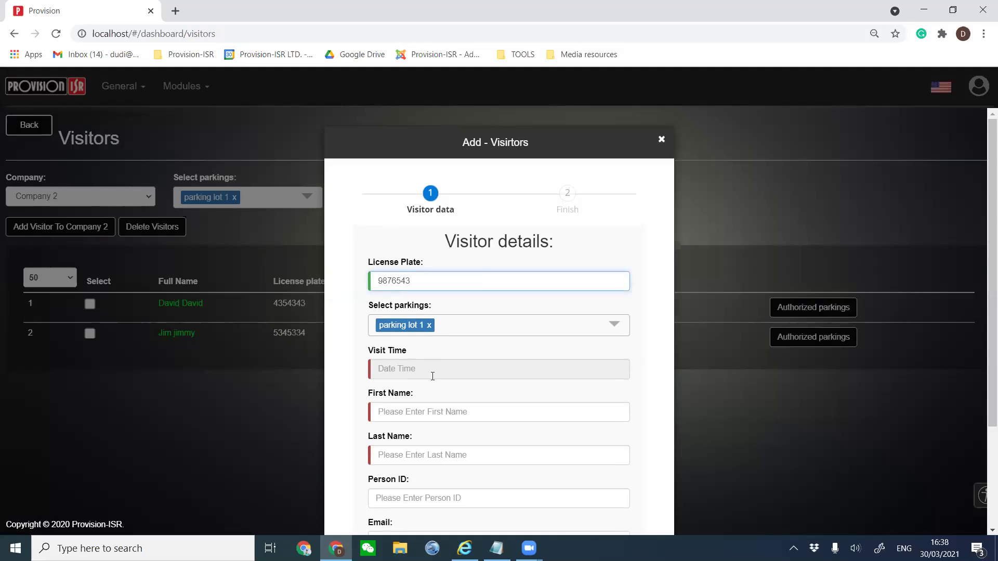
Set the visit start to March 30, 2021 at 4:30 PM.
click(432, 376)
click(526, 351)
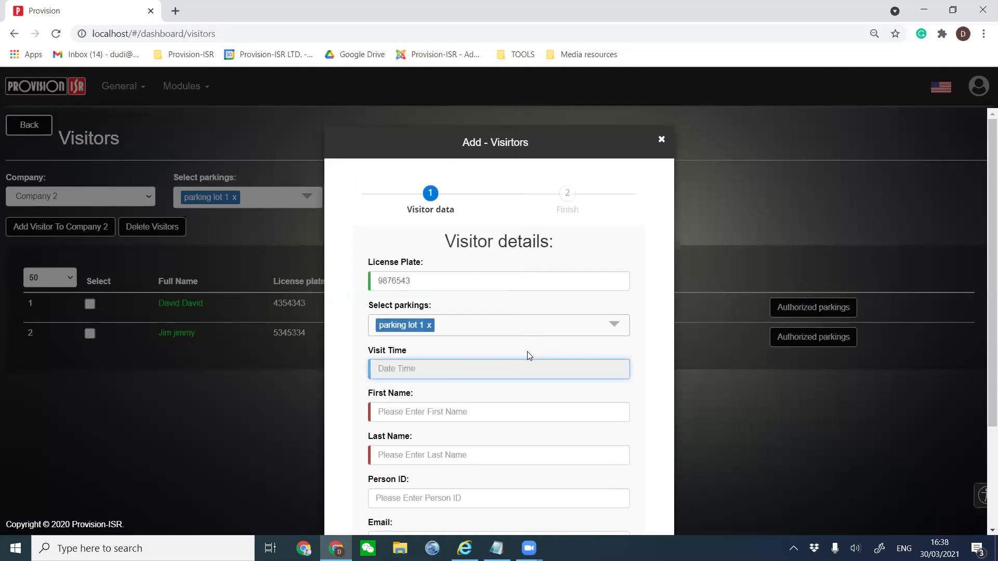
click(394, 367)
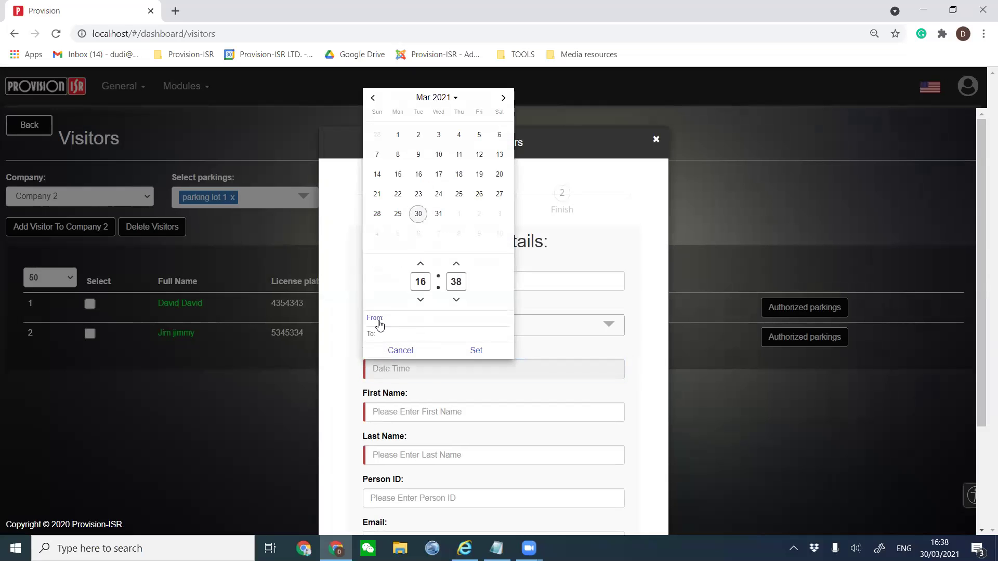
click(375, 337)
click(456, 300)
click(456, 302)
Set the visit end to March 31, 2021 at 12:00 PM and apply the range.
click(370, 337)
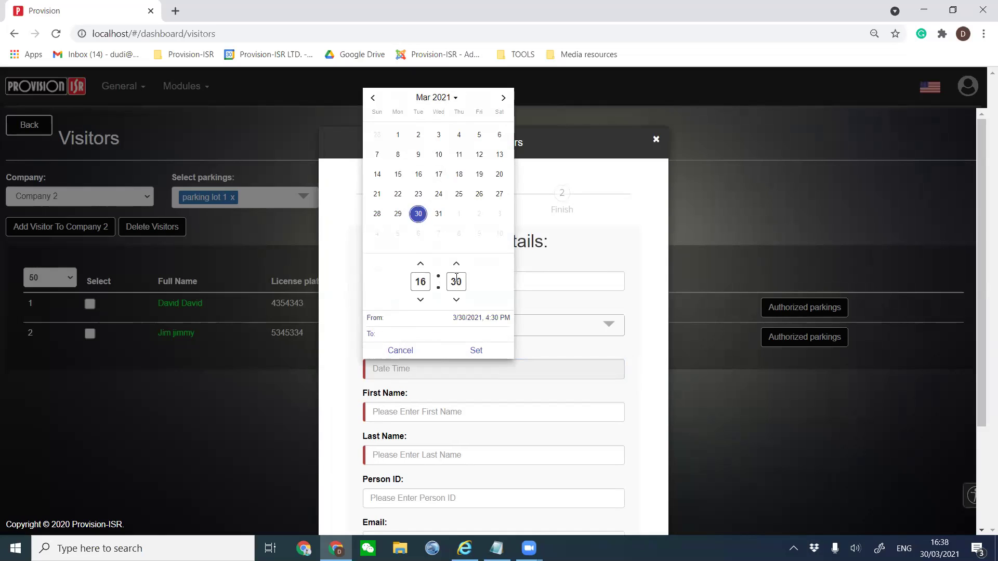
click(436, 212)
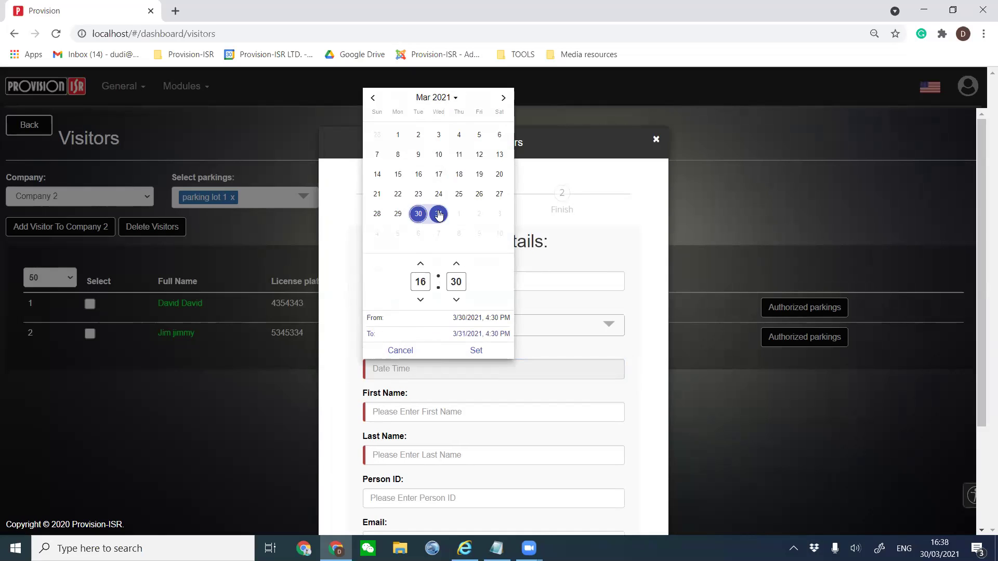
click(417, 285)
text(12)
click(456, 281)
text(00)
click(471, 351)
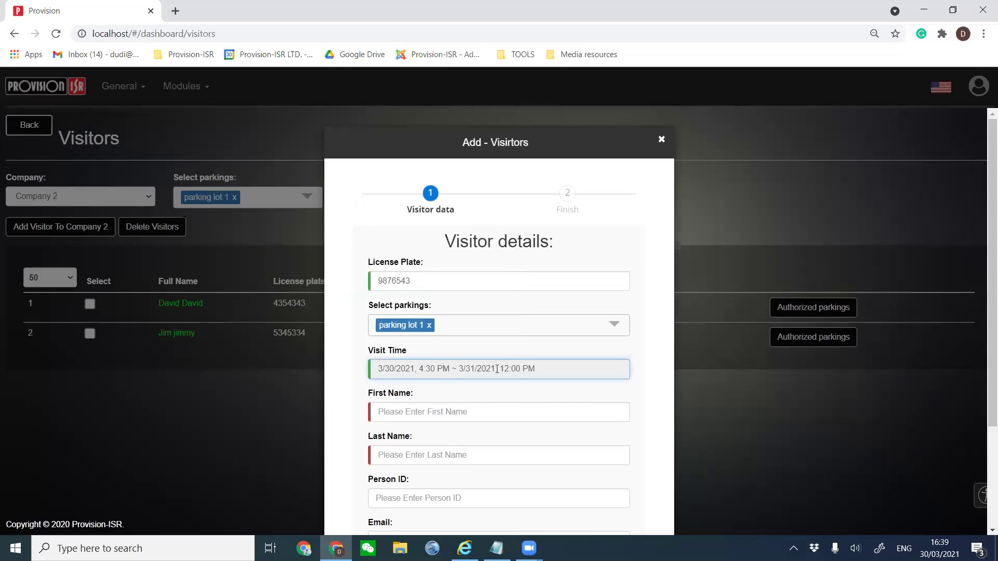
double_click(448, 287)
click(411, 408)
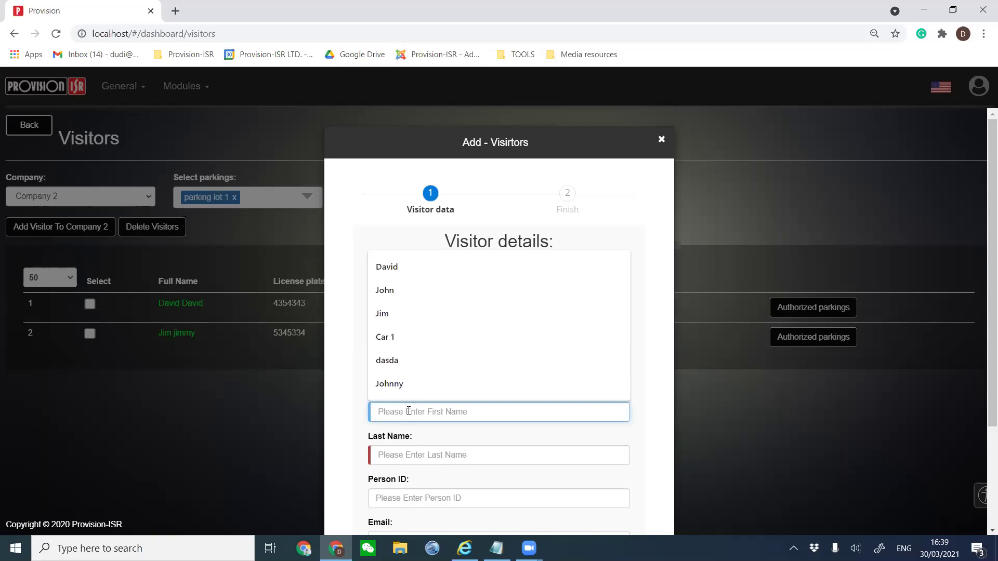
Enter the visitor's first and last name.
text(G)
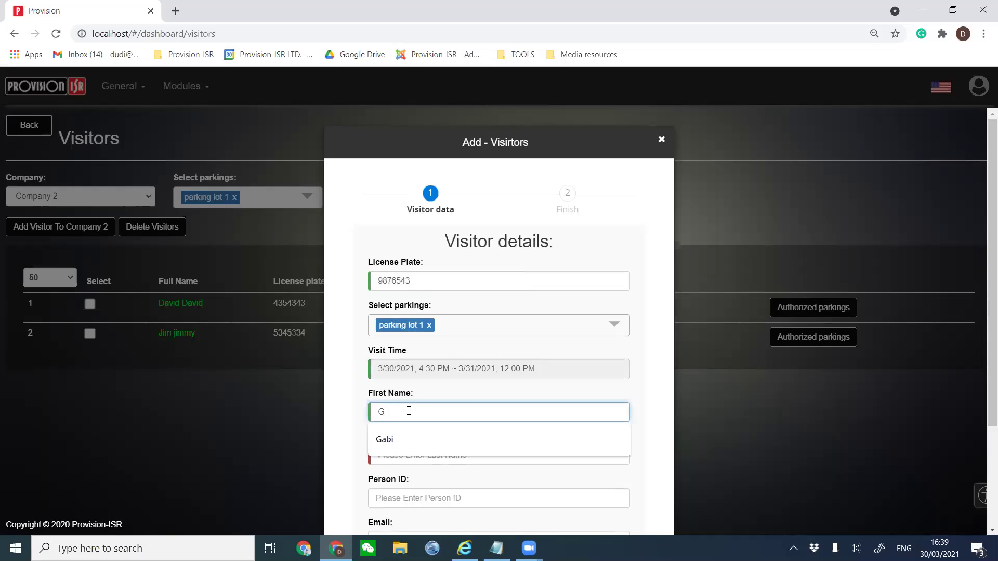
text(oogle)
click(411, 454)
text(fafa)
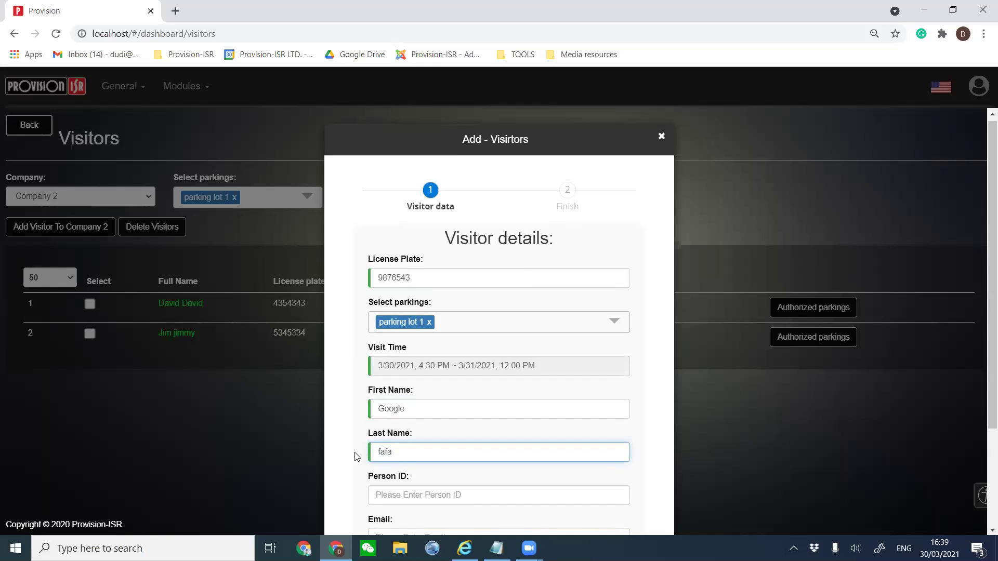
scroll(356, 457, down, 3)
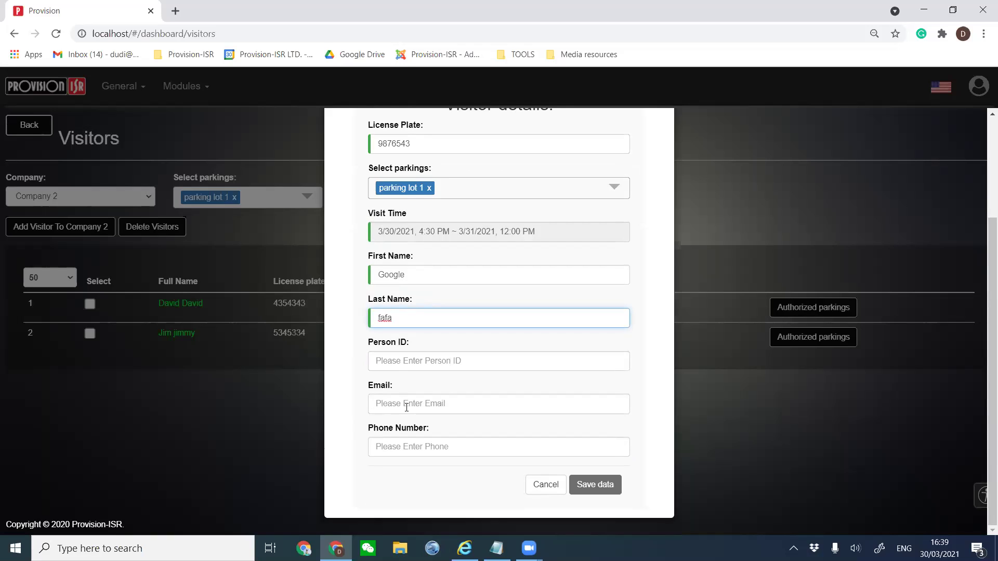
Save the visitor and check that plate 9876543 now heads Company 2's list.
click(406, 407)
click(401, 448)
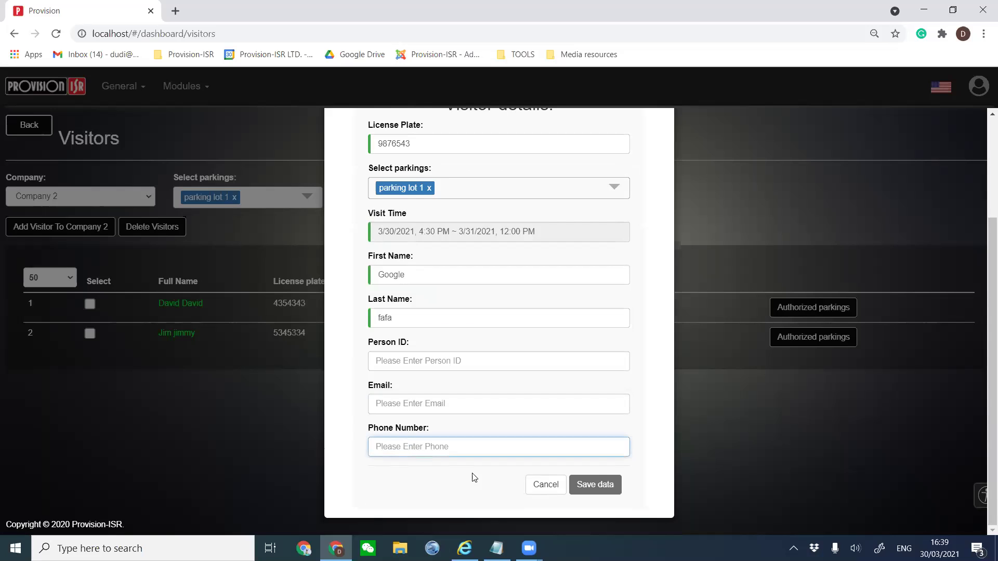
click(595, 484)
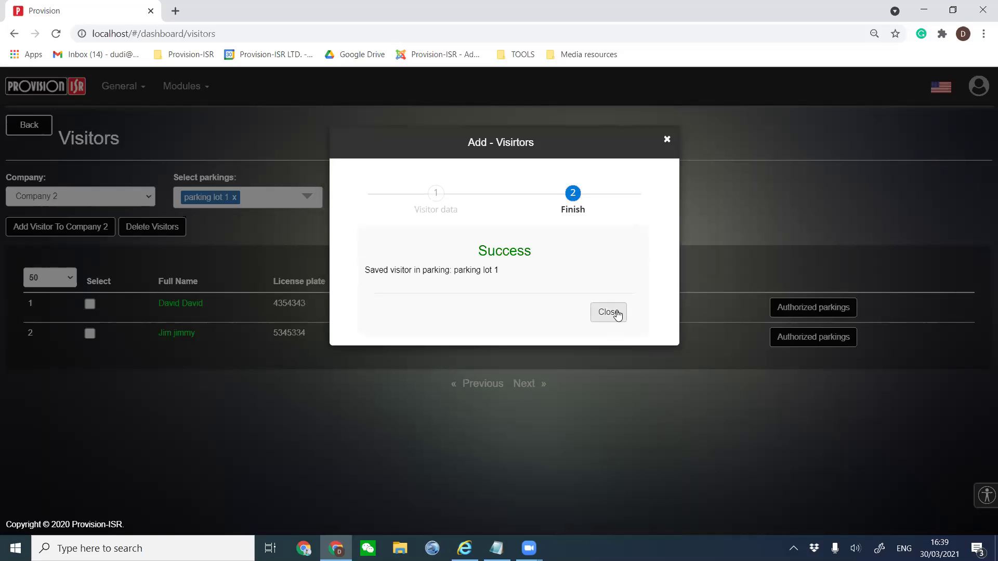
click(617, 313)
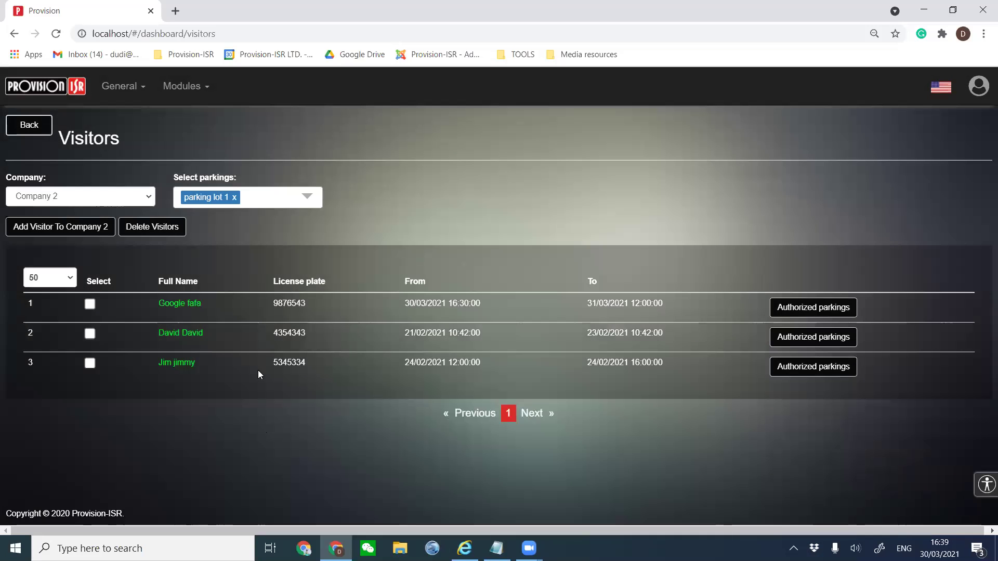
triple_click(223, 304)
click(254, 308)
click(329, 307)
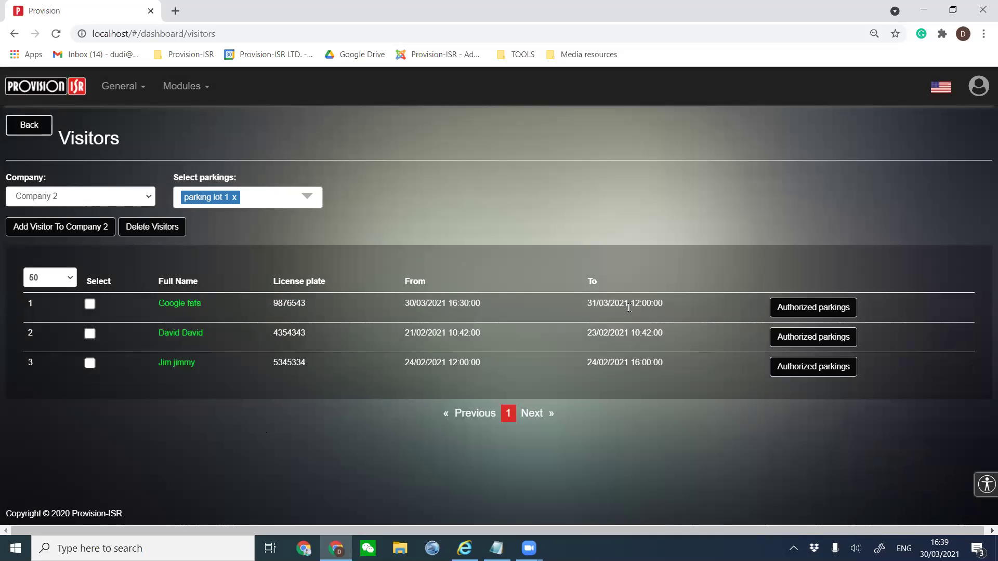
click(829, 309)
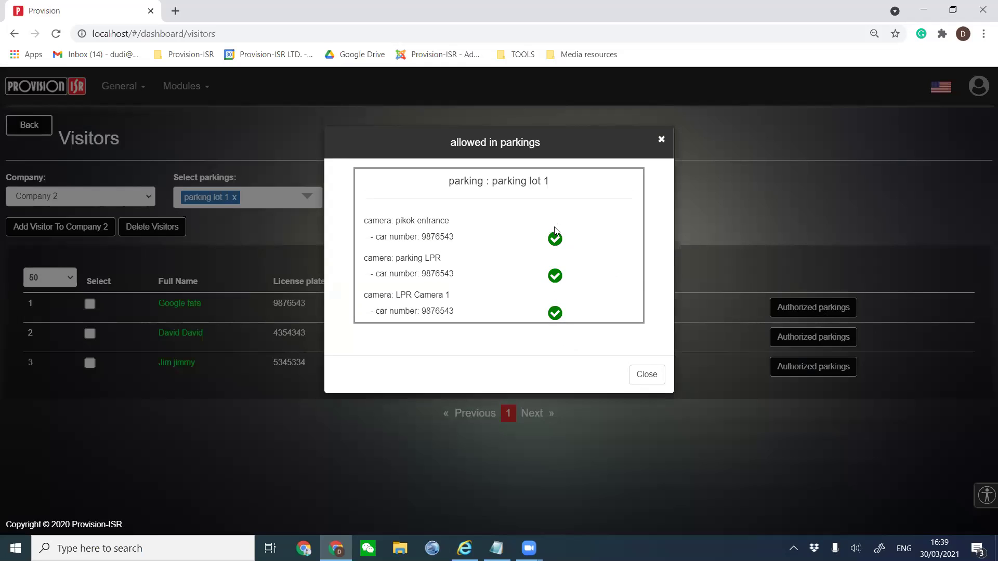
click(656, 385)
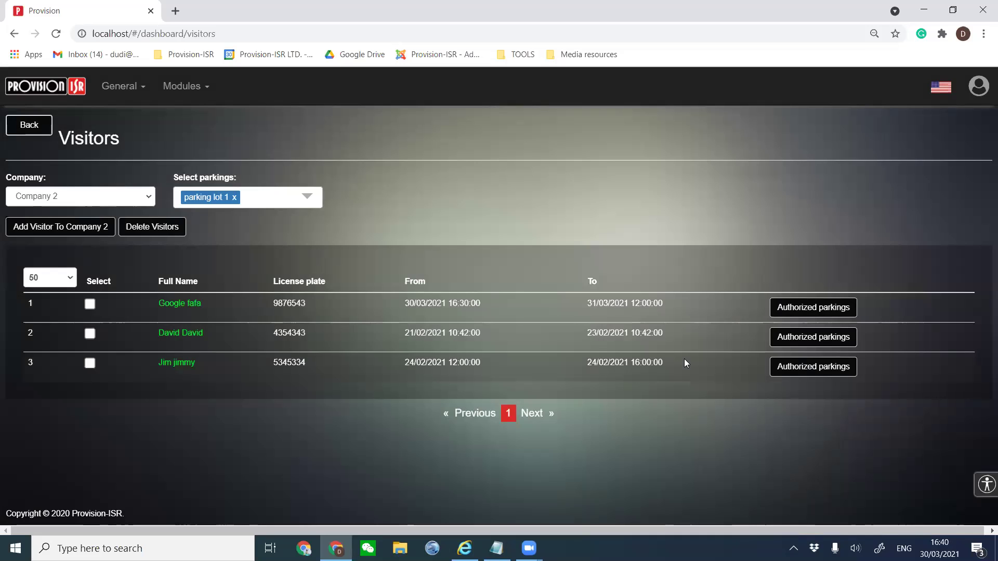
click(822, 337)
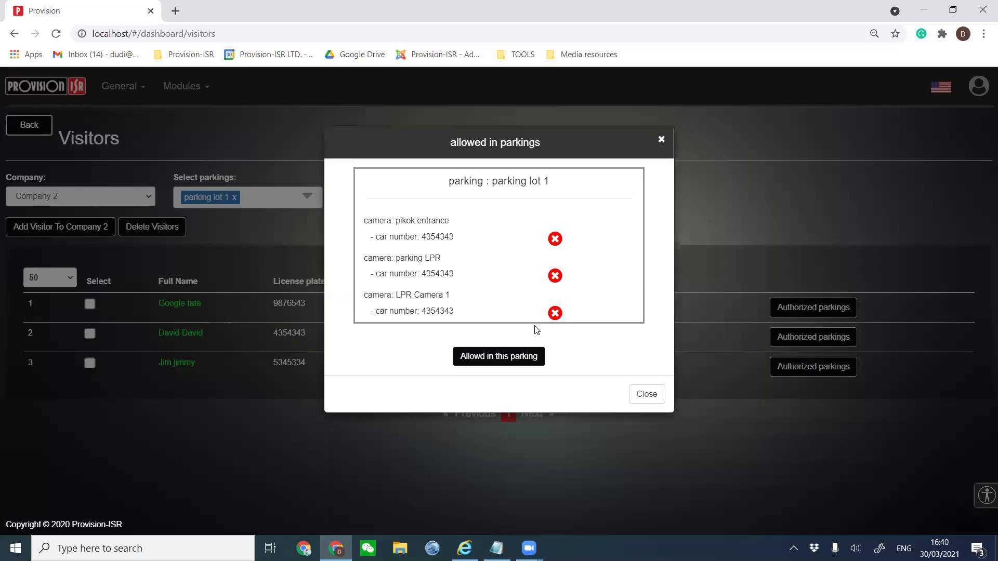
click(644, 394)
drag(221, 334, 135, 340)
click(263, 336)
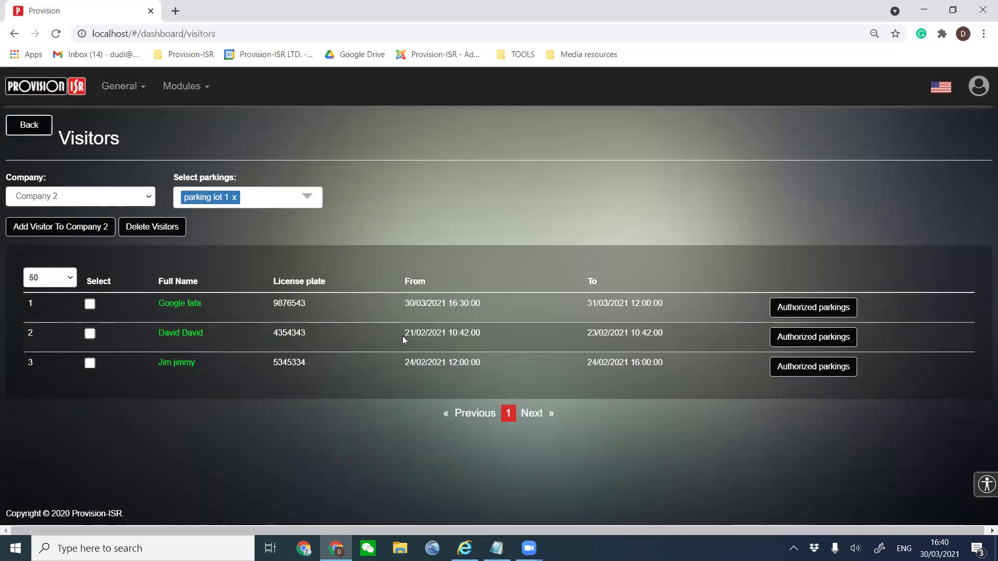
drag(406, 334, 456, 335)
drag(661, 334, 581, 336)
click(582, 336)
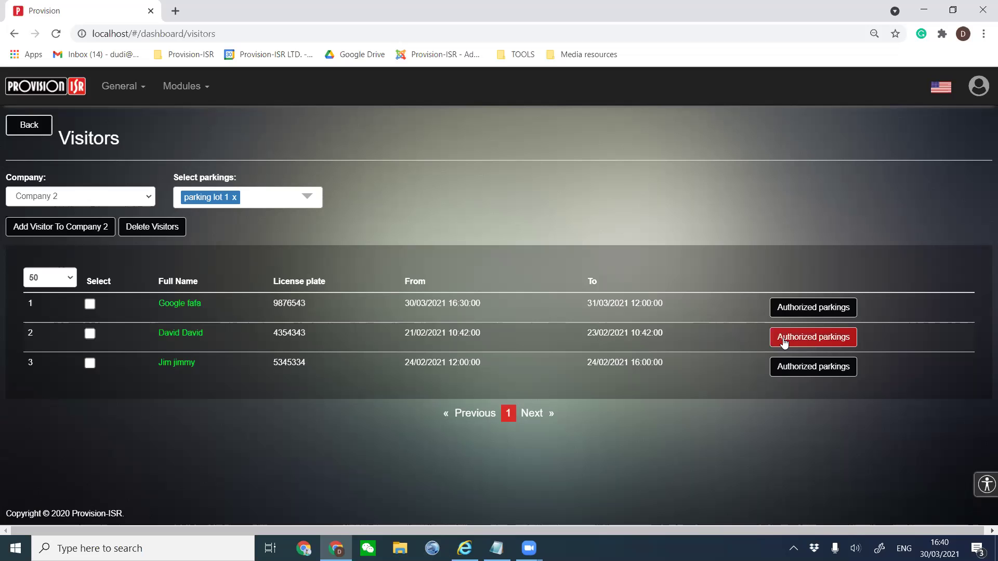
click(783, 338)
click(645, 394)
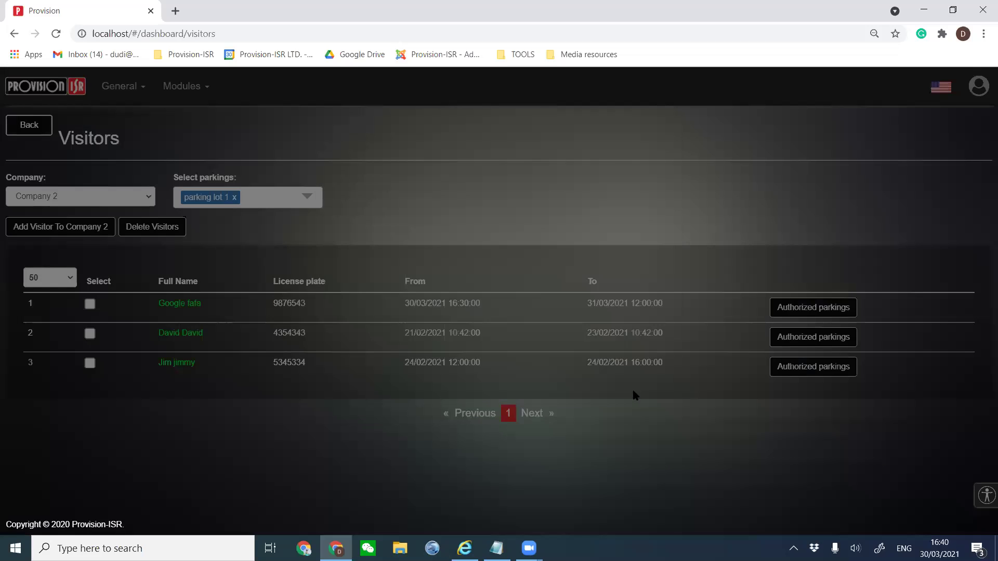
drag(666, 304, 552, 305)
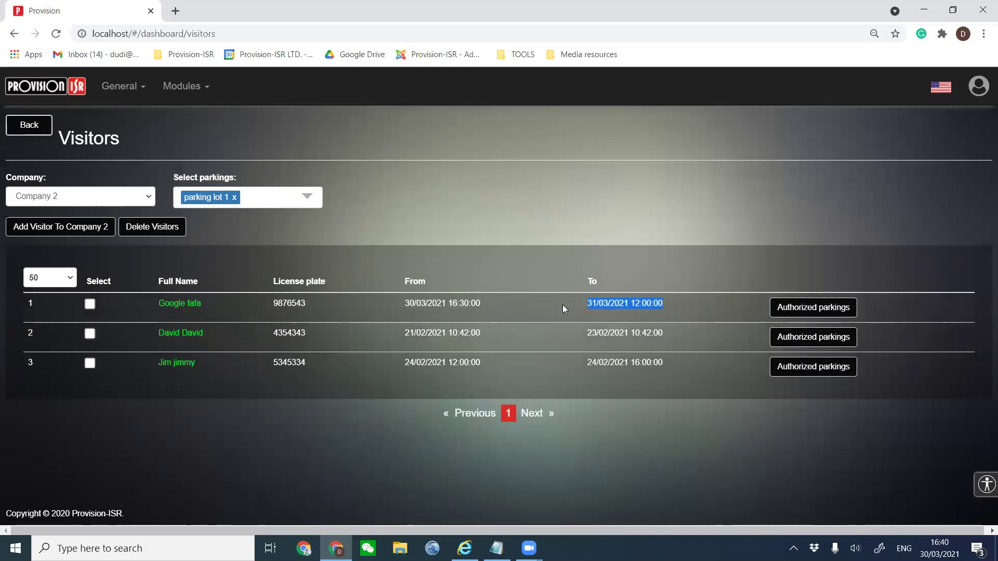
click(790, 307)
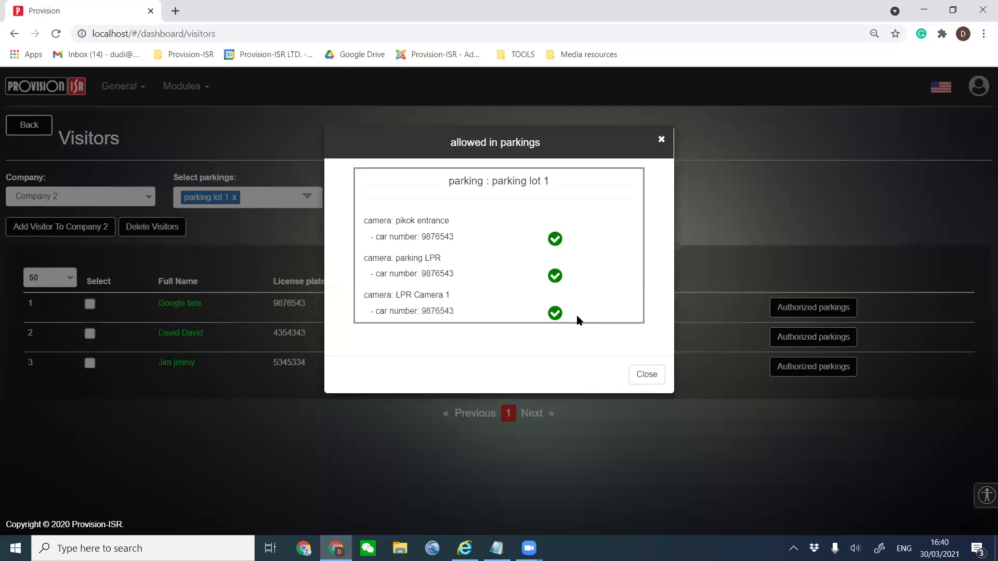
click(643, 379)
click(322, 449)
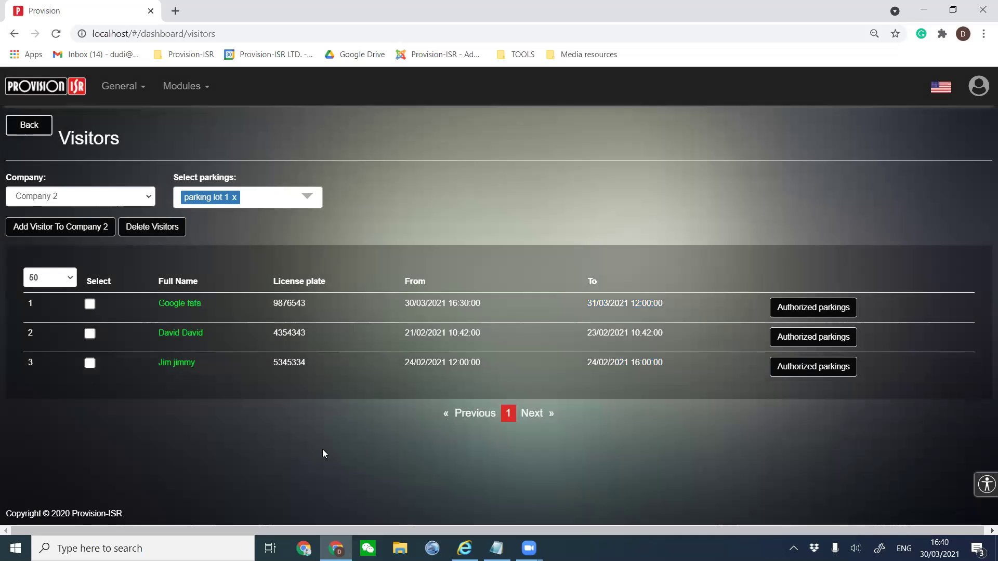
click(40, 134)
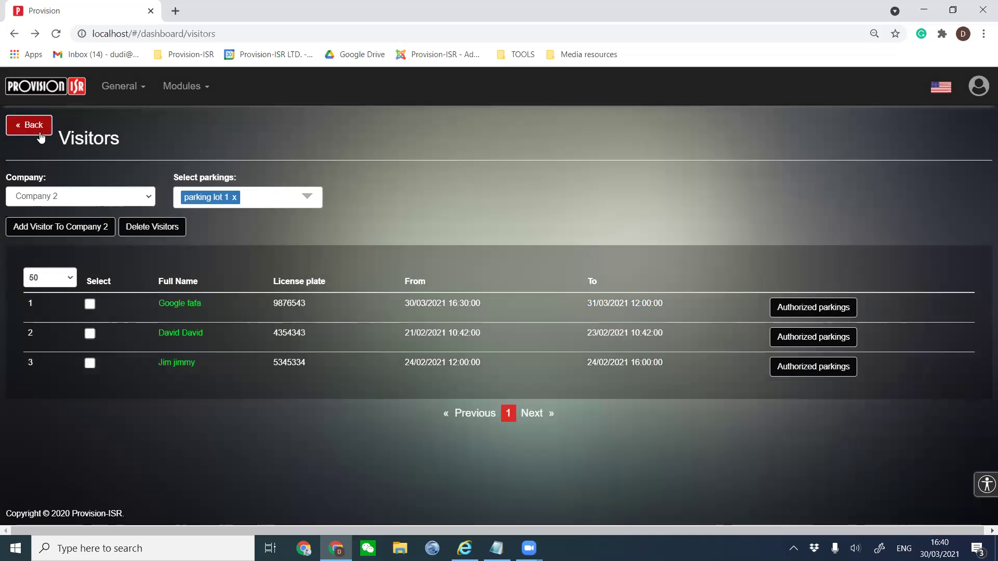
Open the Block List and browse the blocked cars of Companies 1, 3 and 2.
scroll(363, 278, down, 2)
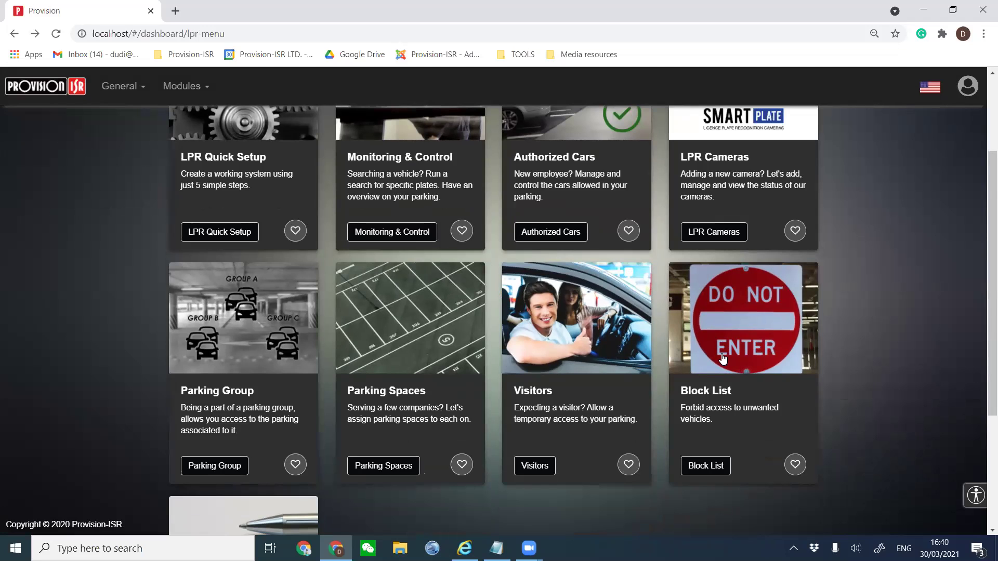
click(722, 352)
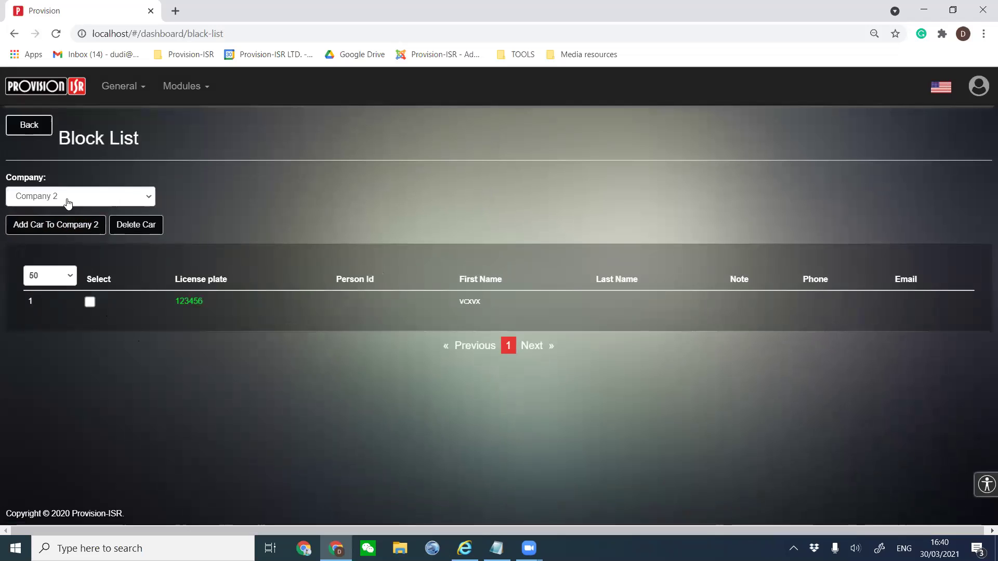
click(66, 200)
click(61, 228)
click(67, 197)
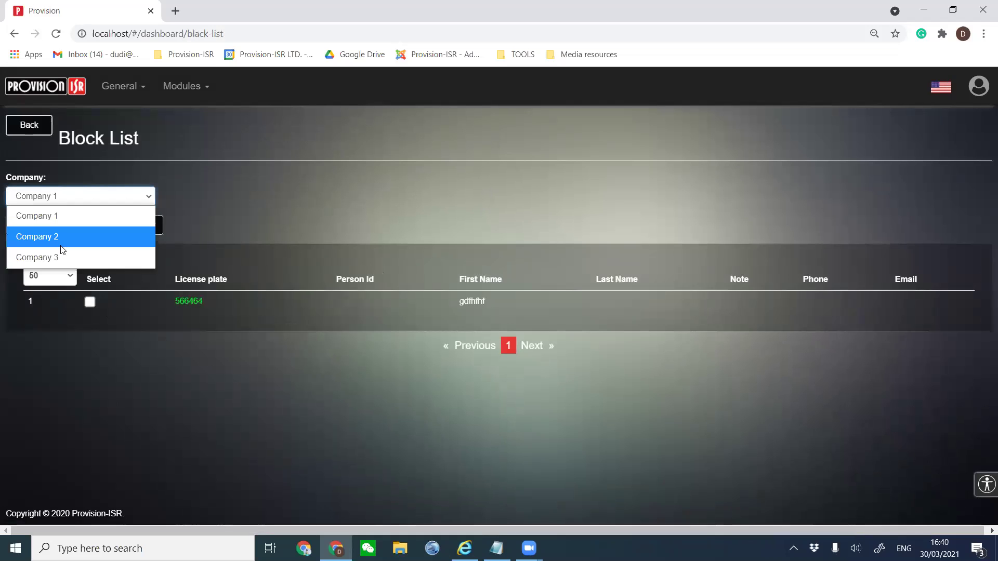
click(62, 256)
click(73, 195)
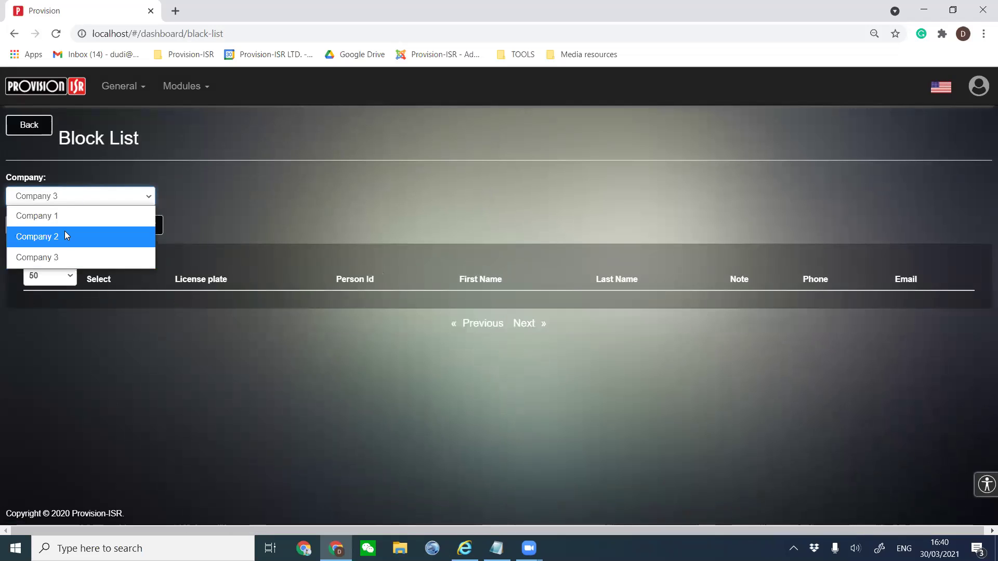
click(70, 233)
Return to Company 1 and start a new blocked-car entry.
click(62, 201)
click(61, 218)
click(55, 198)
click(74, 303)
click(47, 225)
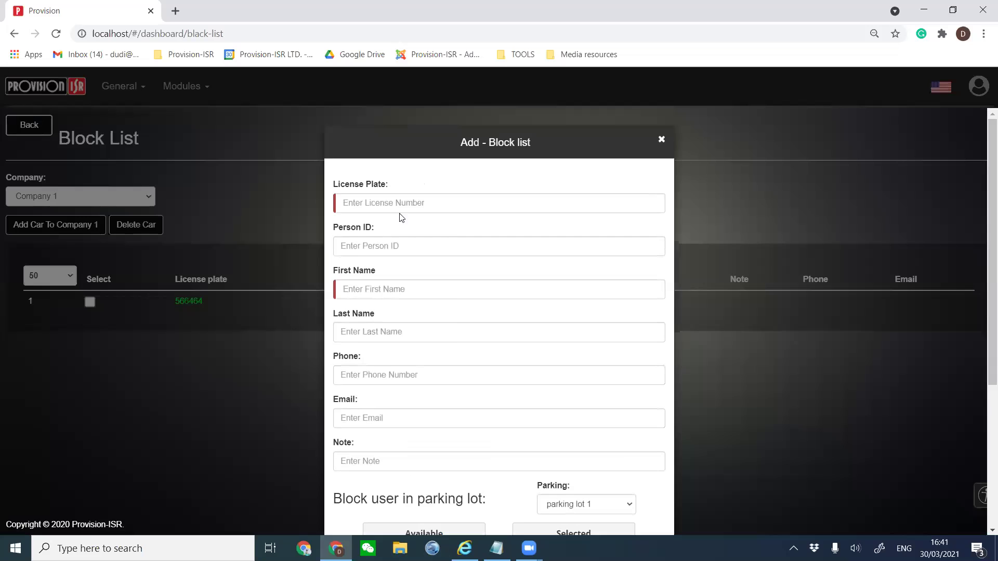
Enter plate 7654 and a first name, assign parking lot 1, and save the block entry.
click(403, 204)
text(7654)
click(400, 293)
text(dfsdsf)
scroll(419, 356, down, 4)
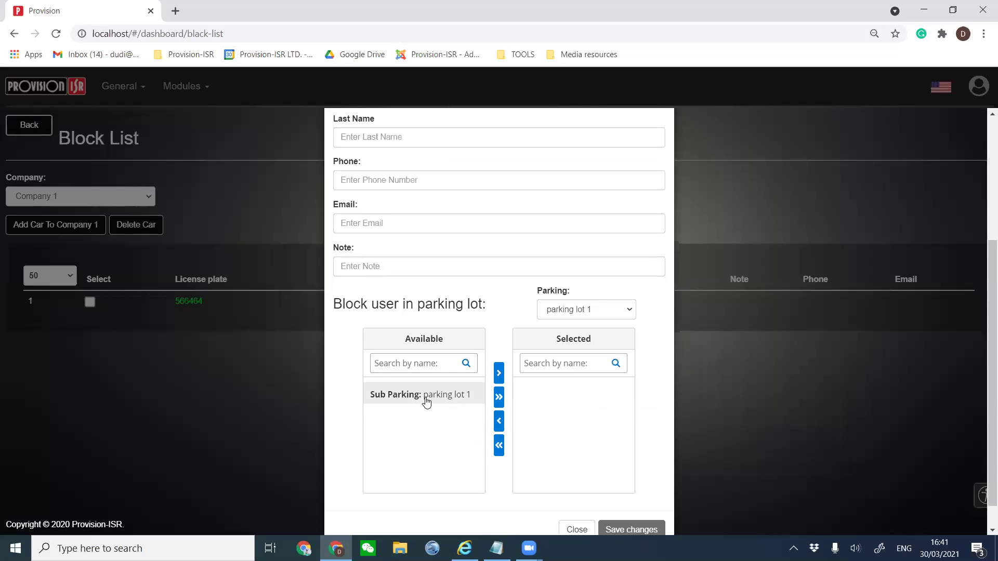
click(426, 401)
click(499, 372)
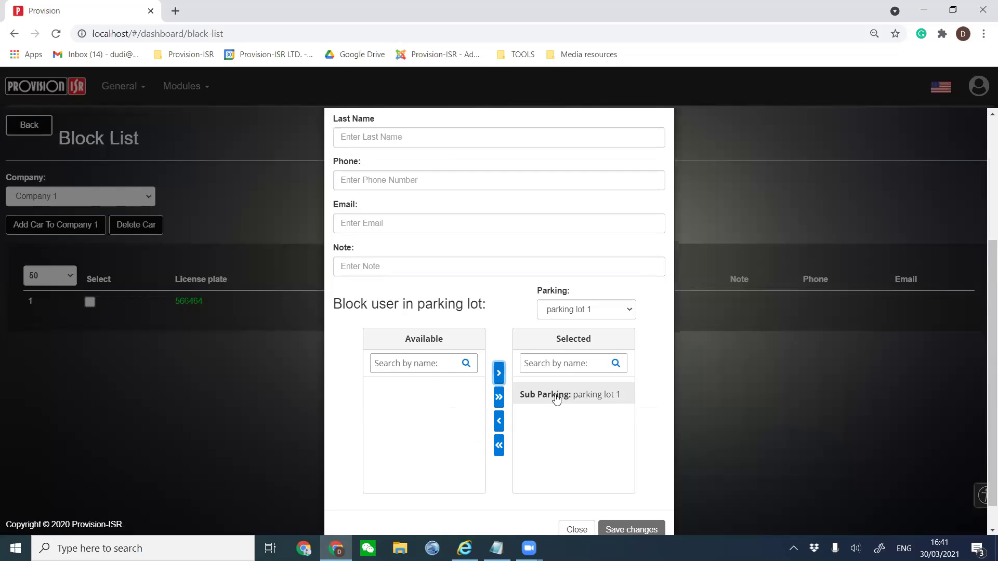
scroll(552, 415, down, 1)
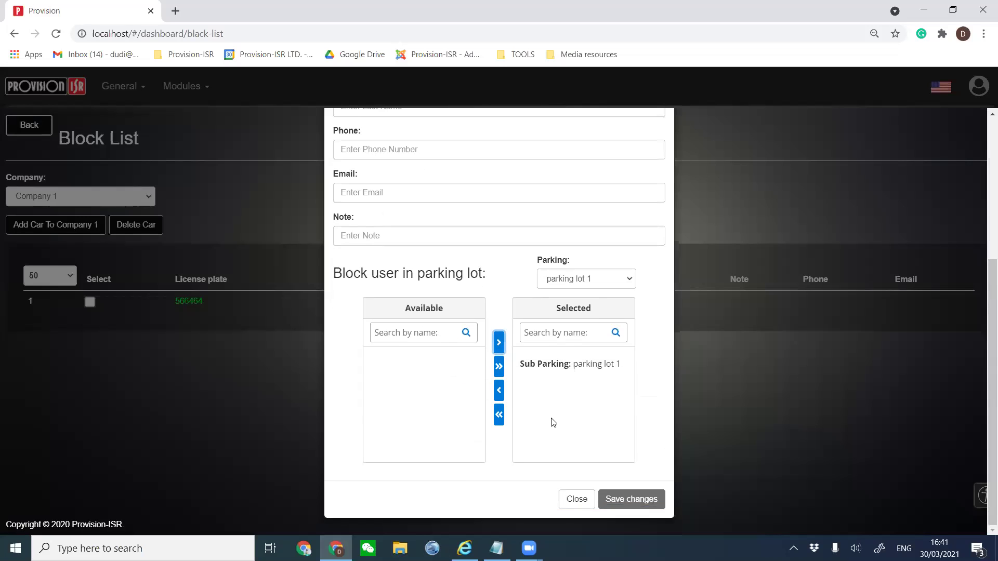
click(618, 499)
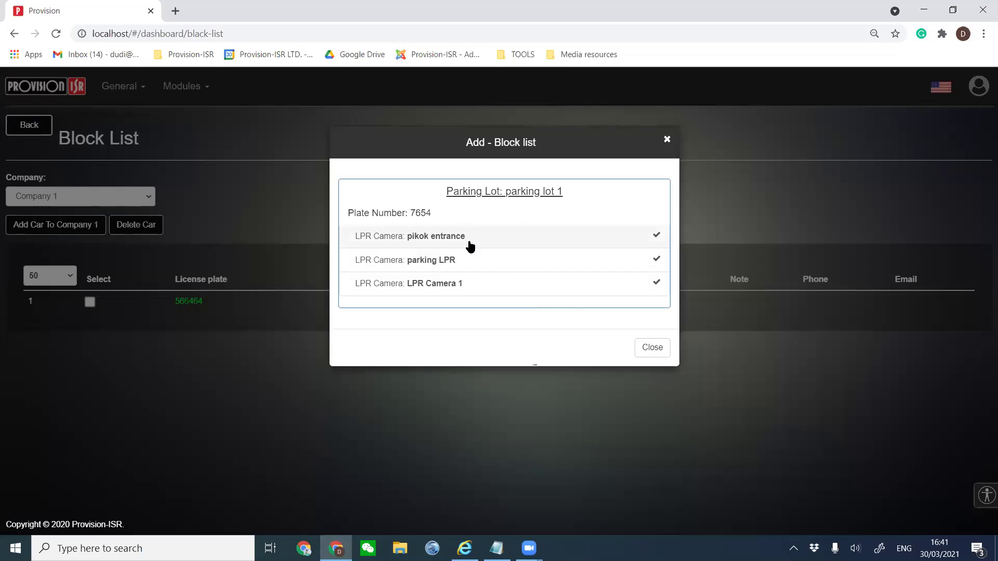
click(639, 347)
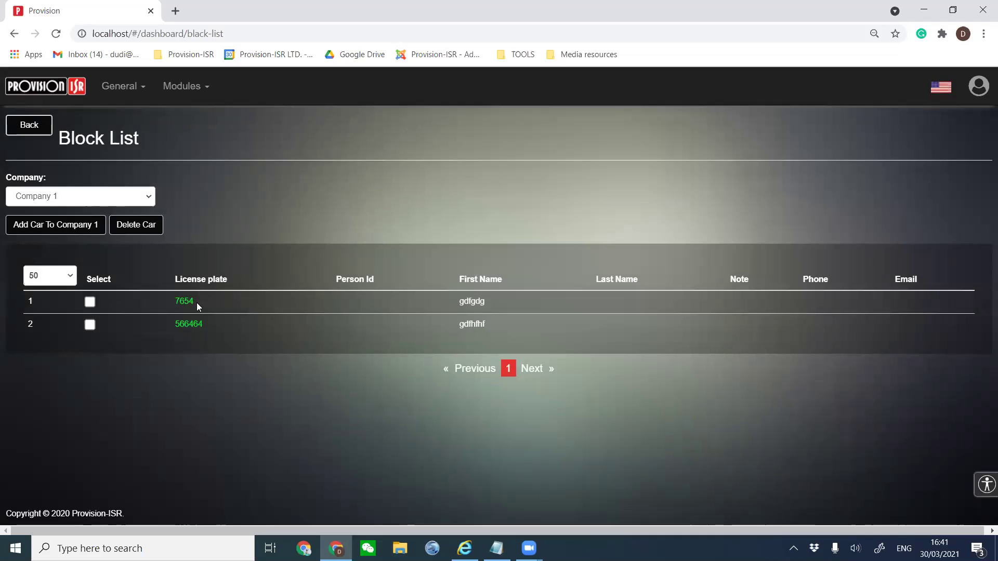
Check the Licences page counts, including Doors and LPR at 3 / 9999999, then go back.
click(33, 127)
scroll(408, 314, down, 3)
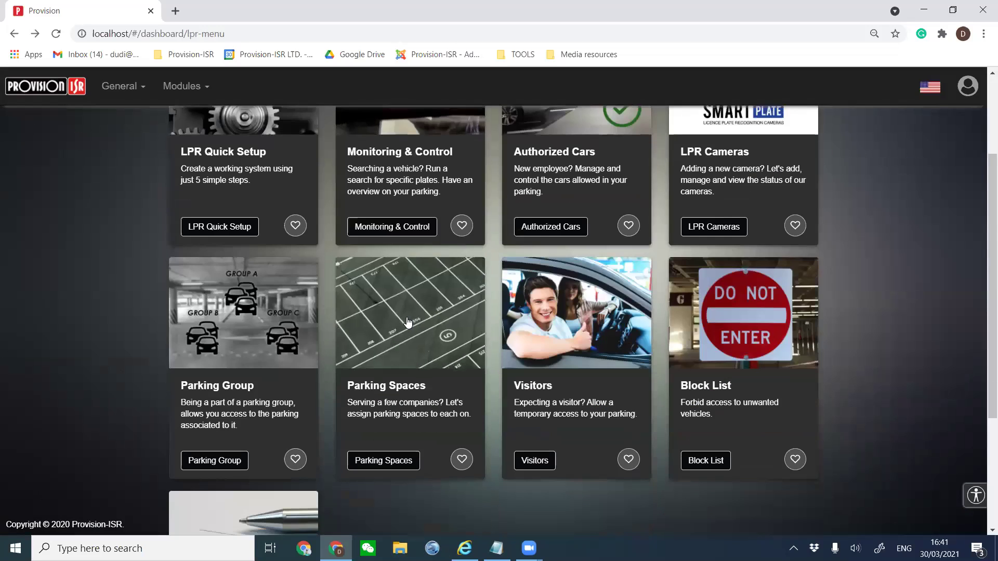
scroll(407, 322, down, 3)
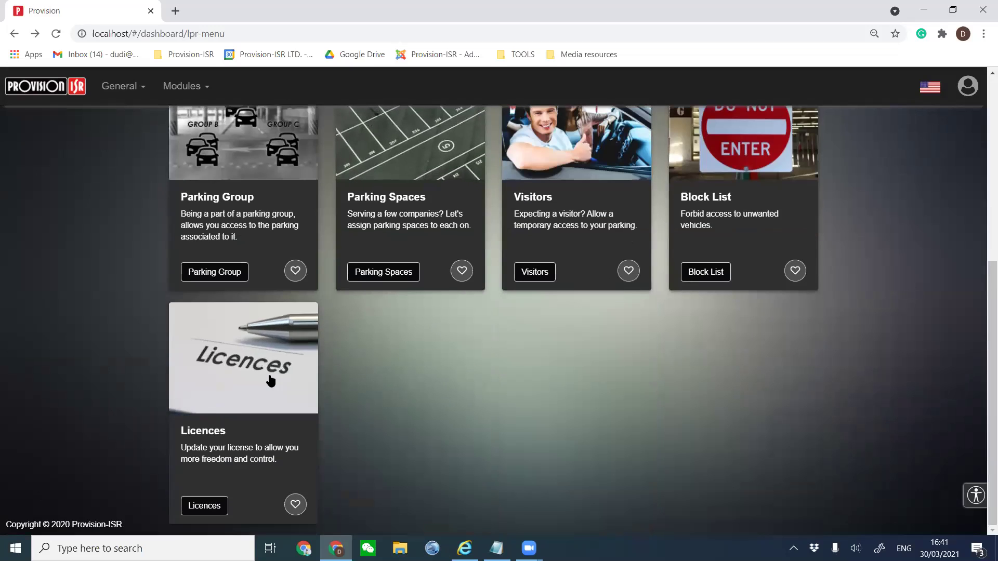
click(270, 378)
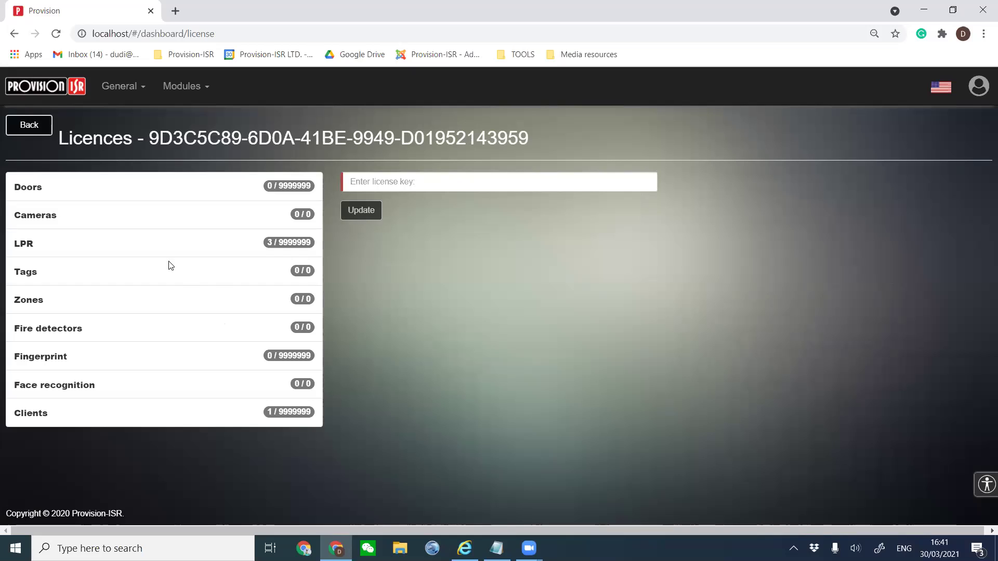
drag(71, 191, 3, 183)
triple_click(52, 244)
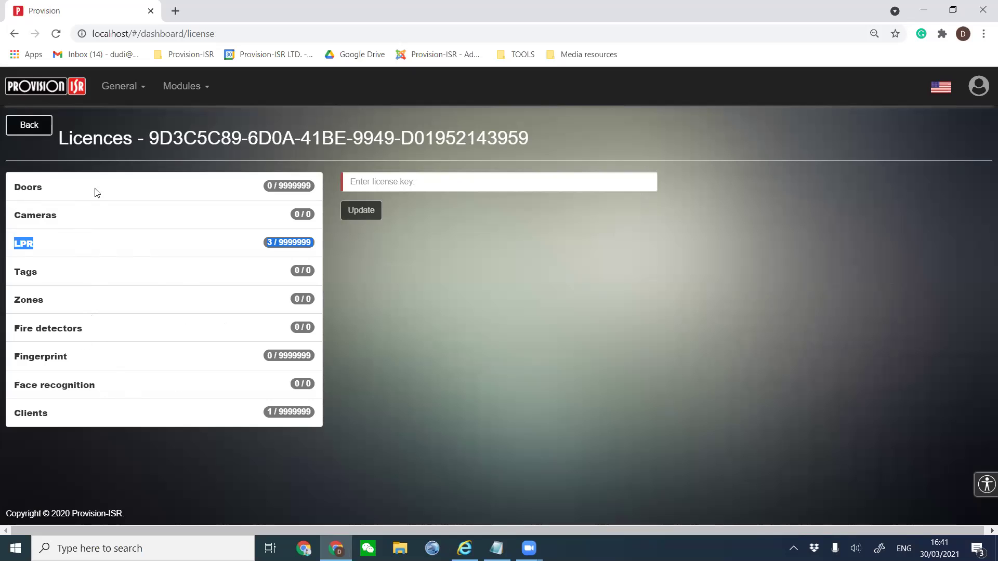
click(39, 128)
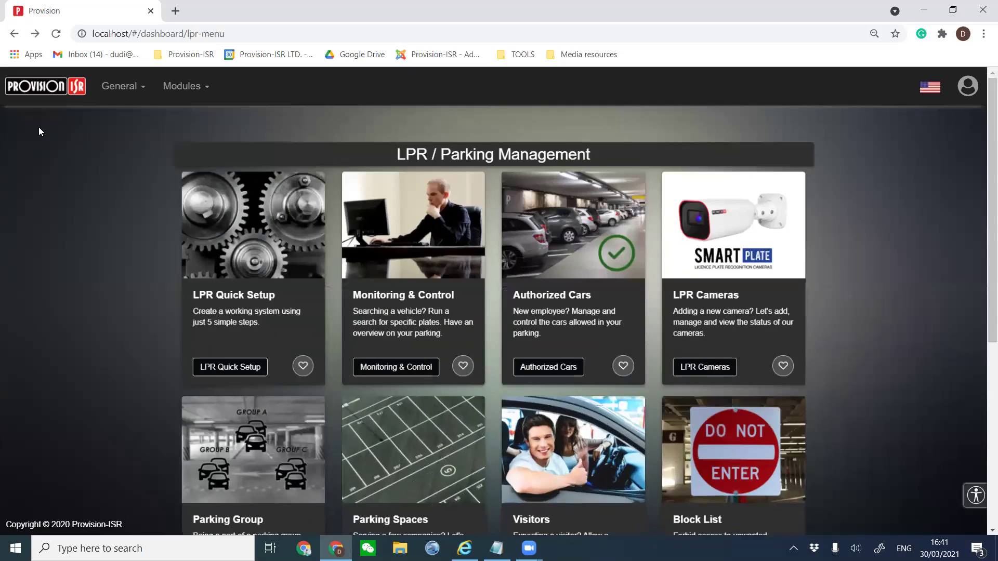
Scroll down the LPR / Parking Management menu to see all its options.
scroll(96, 230, down, 3)
scroll(95, 229, down, 4)
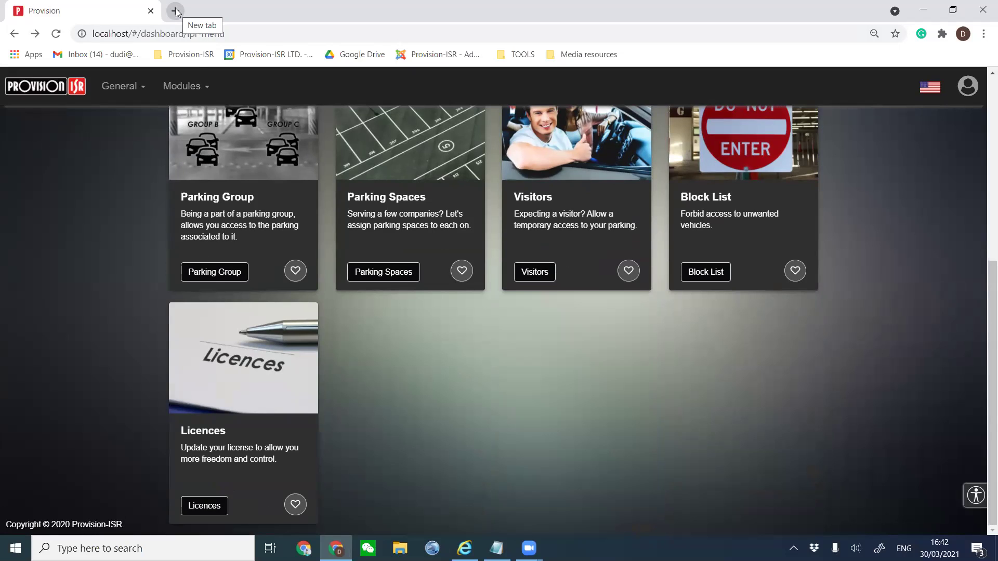
Load provision-isr.com in a new tab and go to Knowledge Sharing > Live Webinars.
click(176, 11)
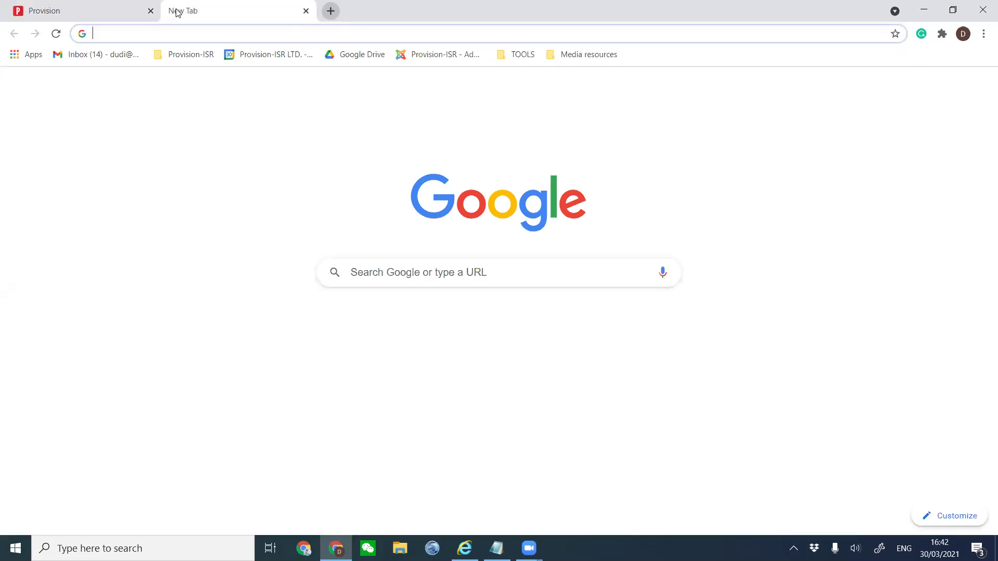
text(pro)
key(Return)
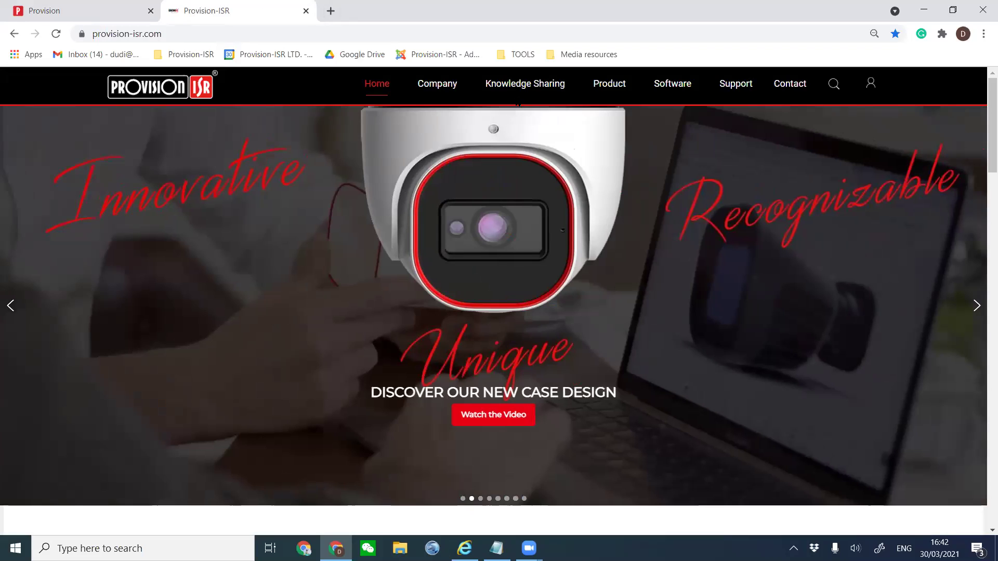
mouse_move(522, 90)
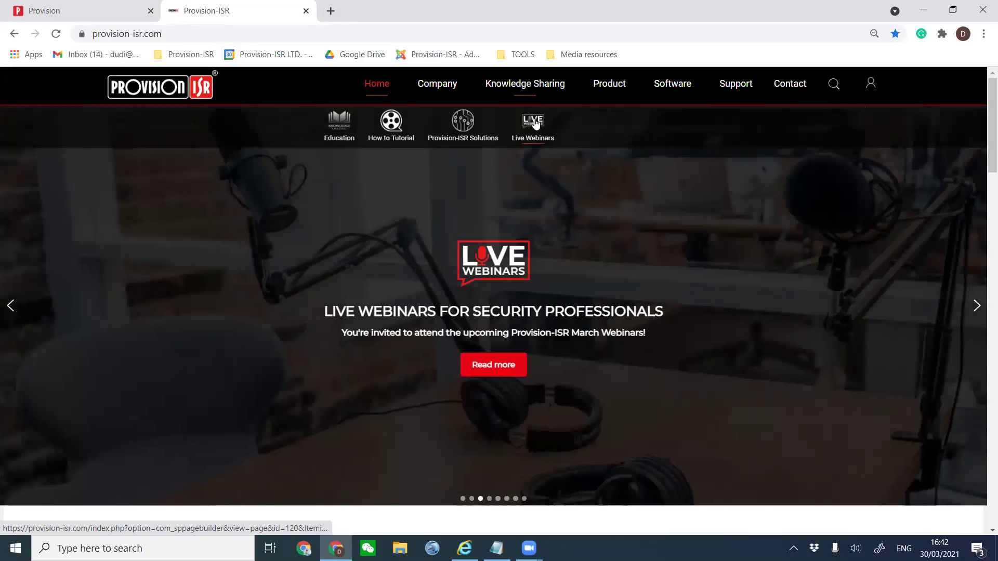
click(535, 123)
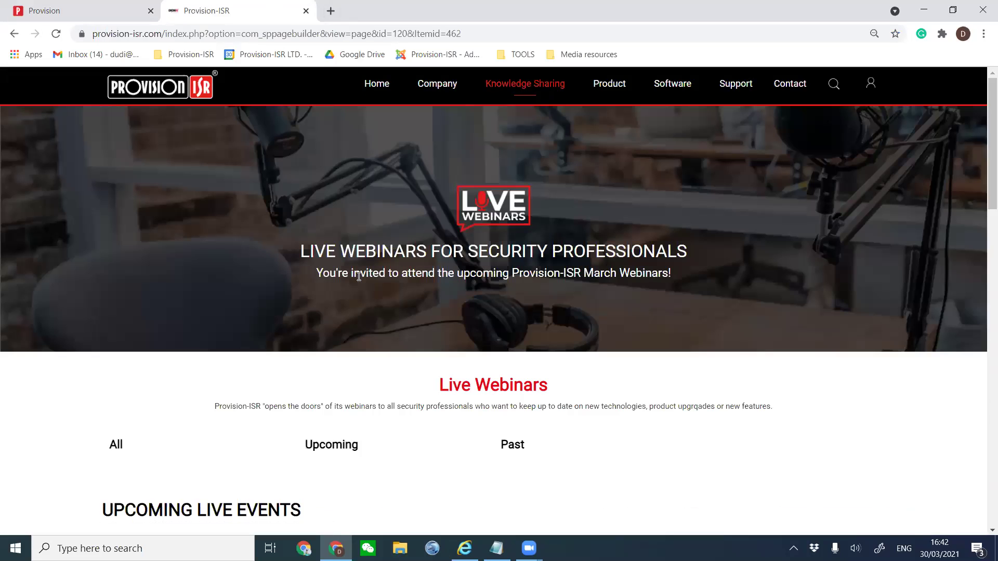
scroll(358, 277, down, 6)
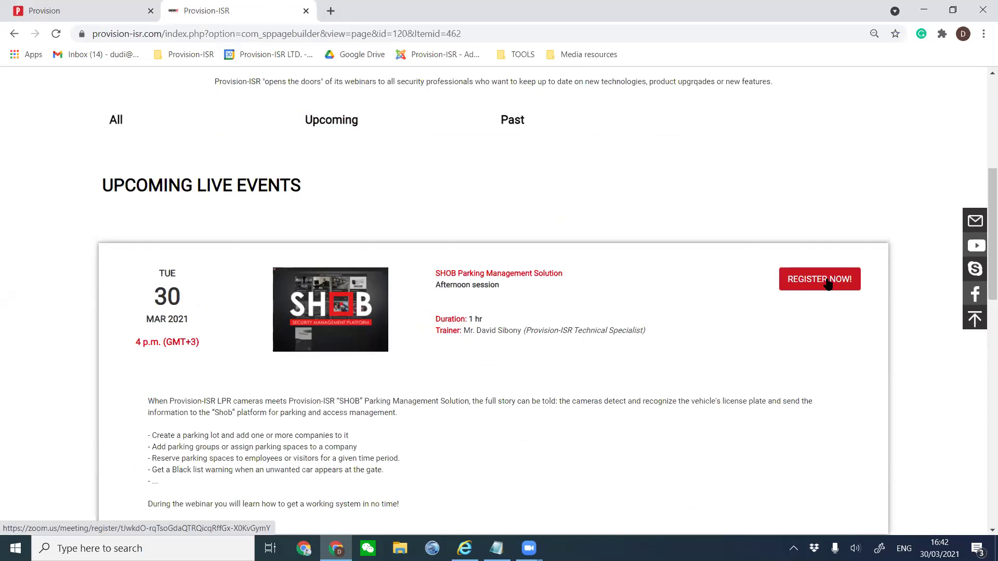
scroll(403, 180, down, 10)
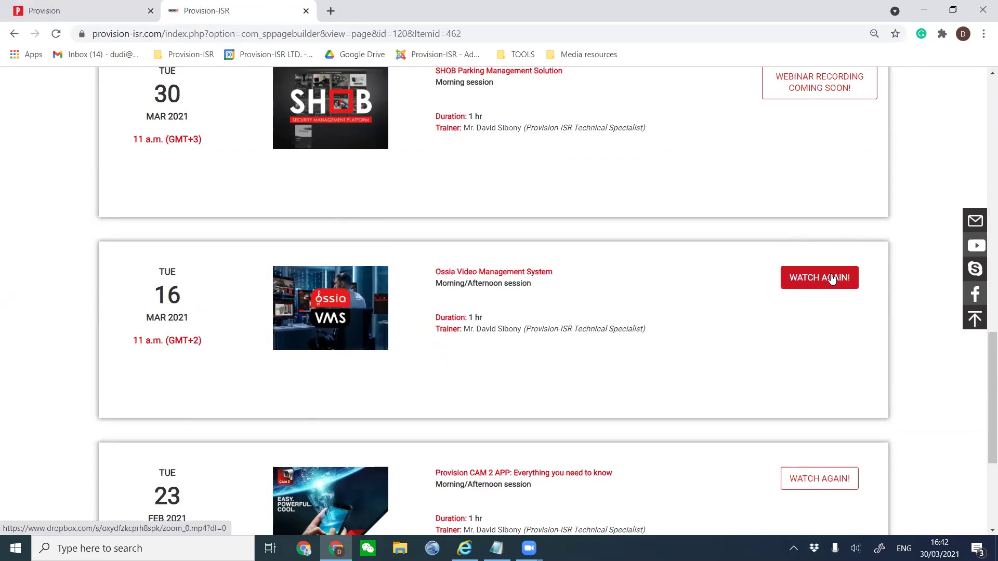
drag(552, 273, 433, 281)
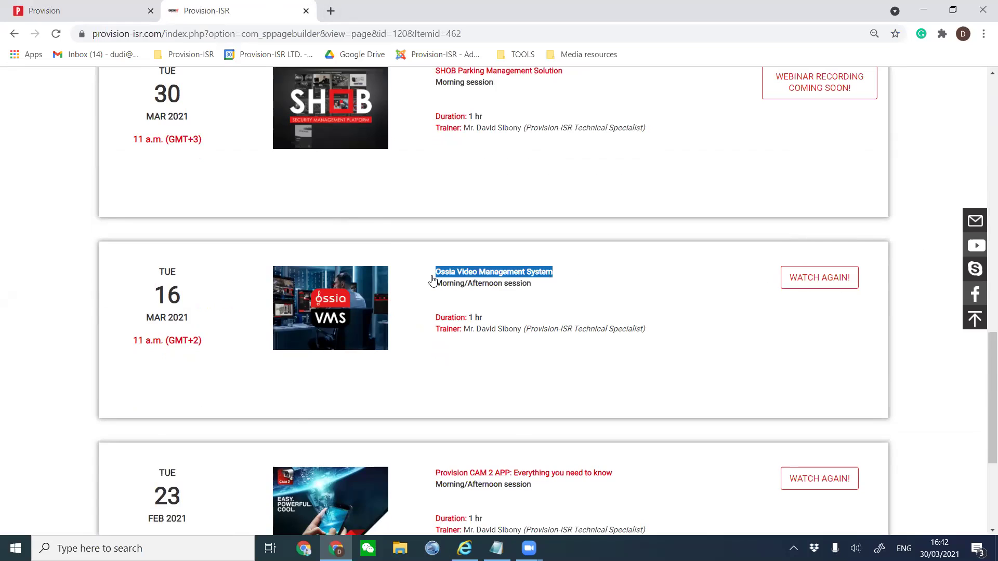
scroll(561, 287, down, 5)
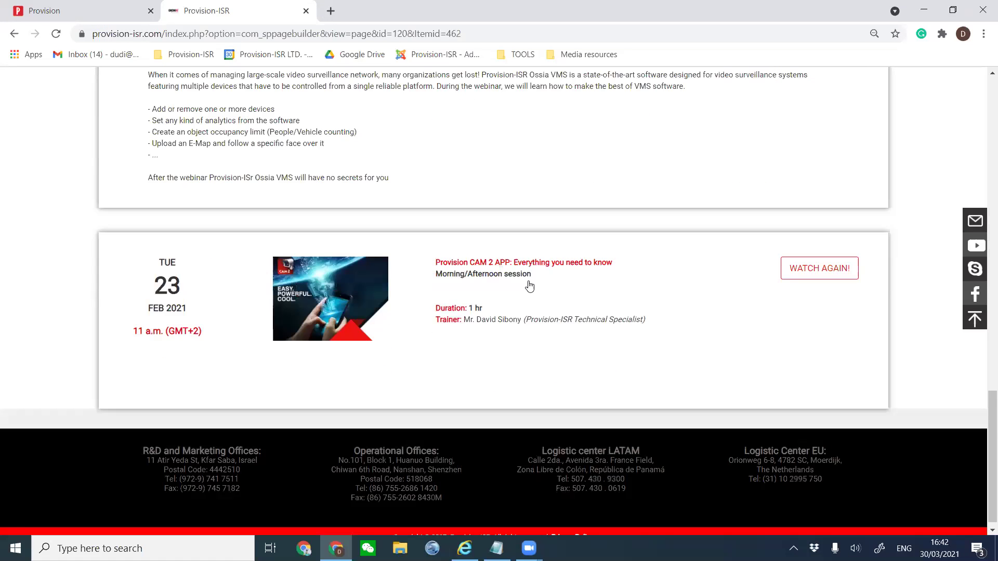
drag(615, 267, 434, 266)
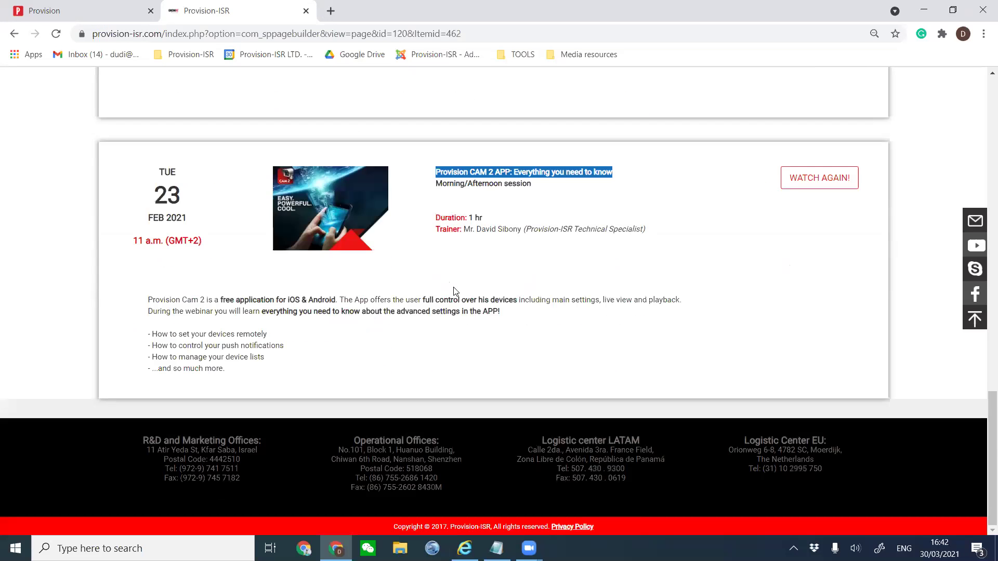
scroll(447, 312, up, 6)
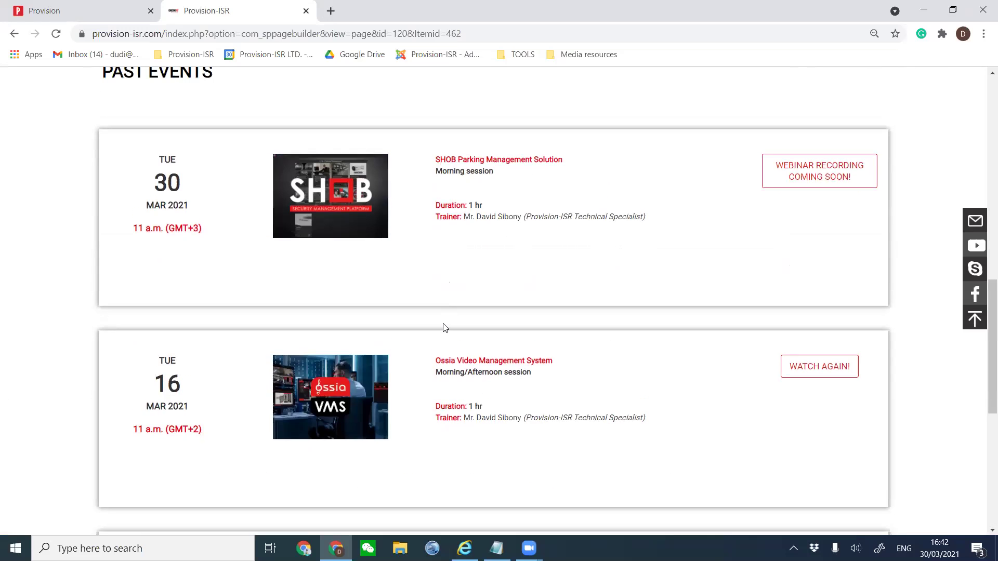
scroll(445, 327, up, 15)
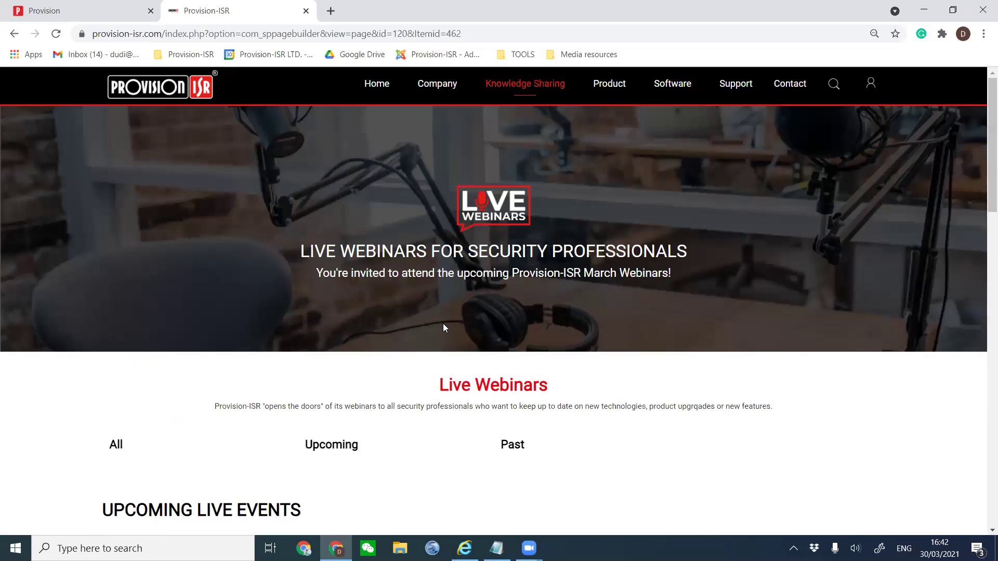
scroll(443, 323, down, 1)
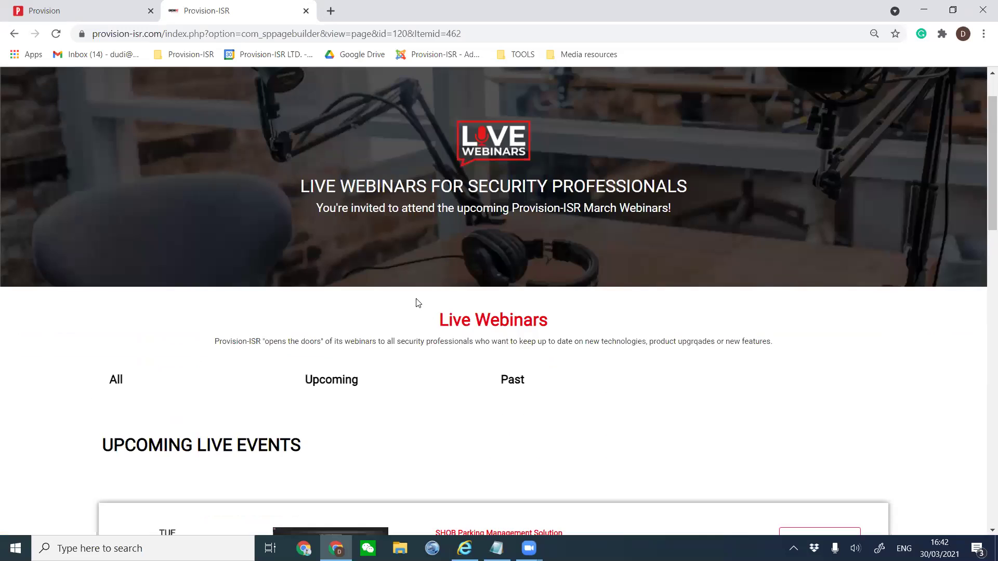
click(529, 548)
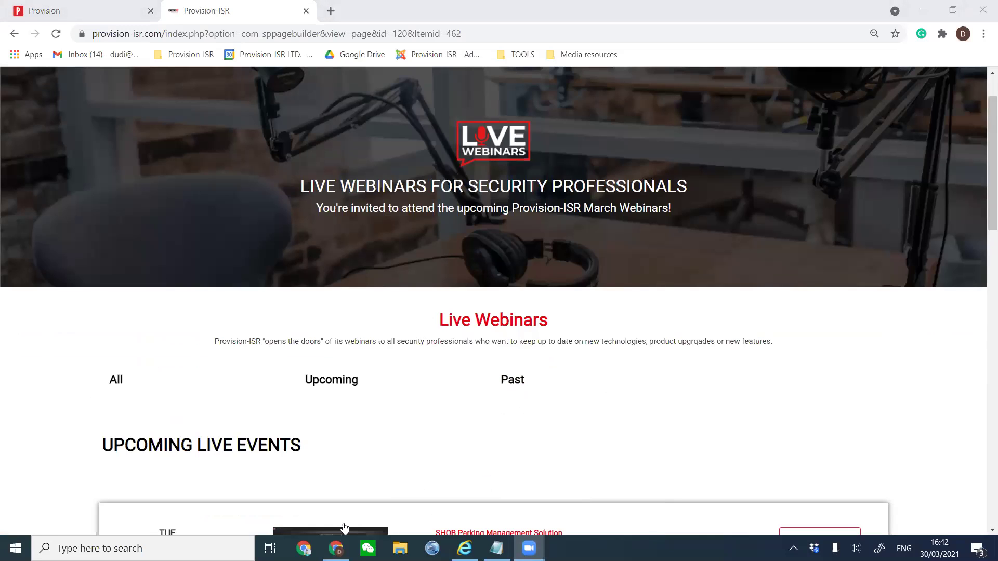
click(84, 13)
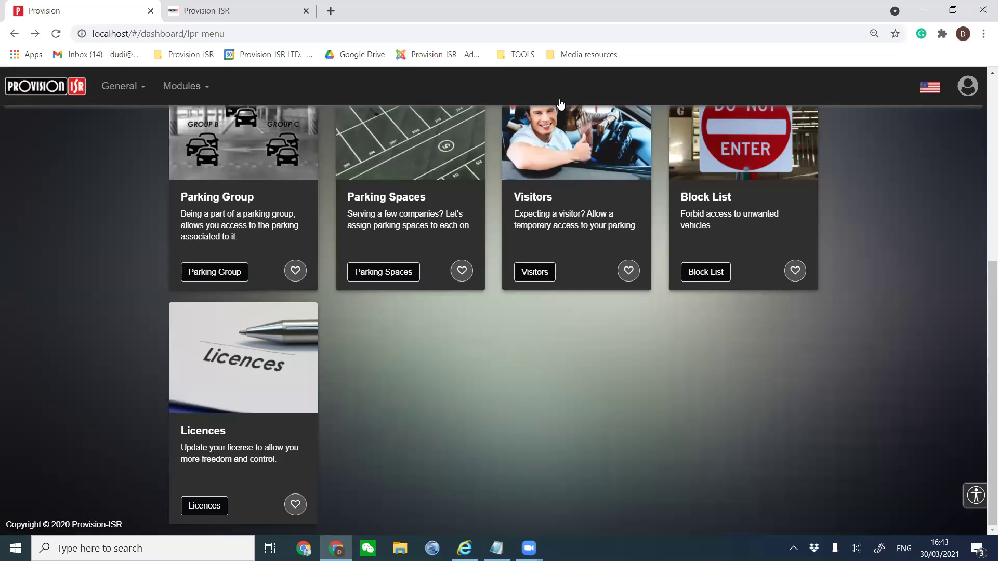
click(215, 10)
scroll(348, 311, up, 2)
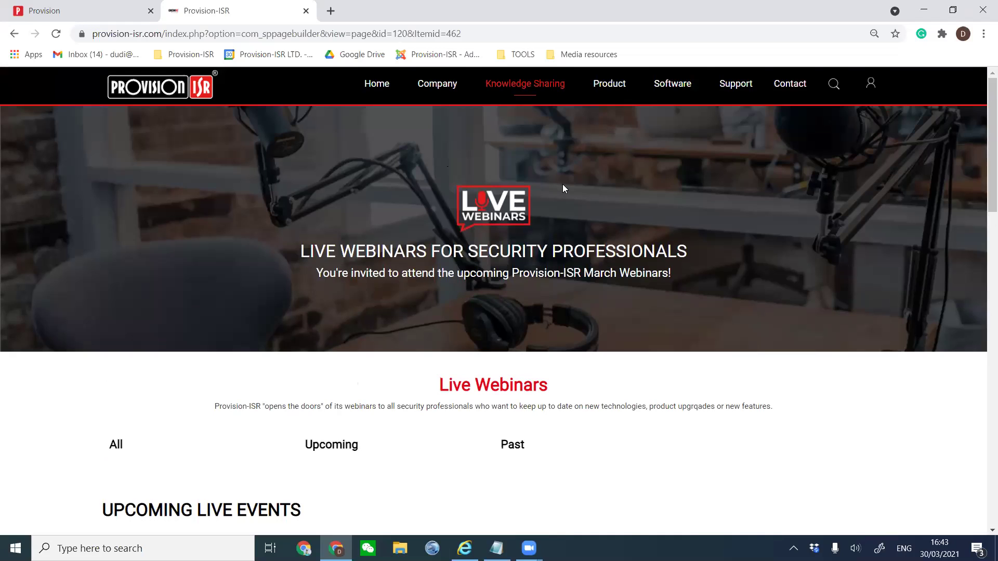
mouse_move(671, 88)
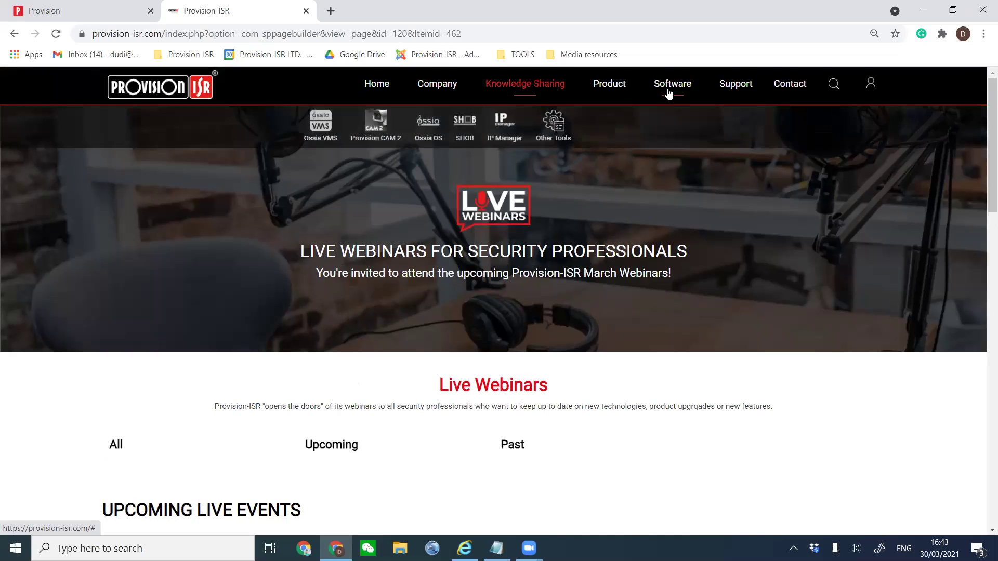
Open the SHOB Security Management Platform page and zoom it to 90%.
click(470, 134)
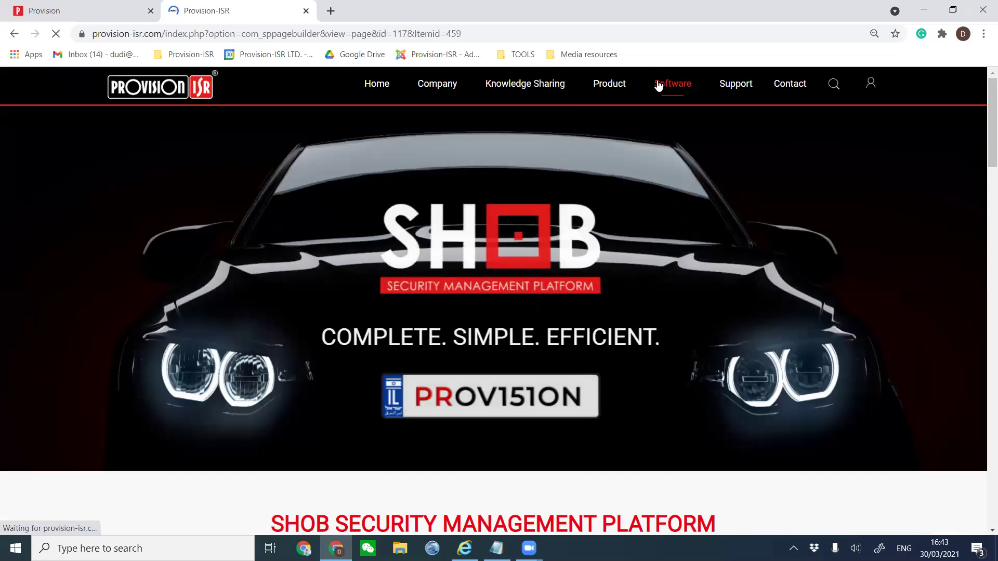
mouse_move(658, 86)
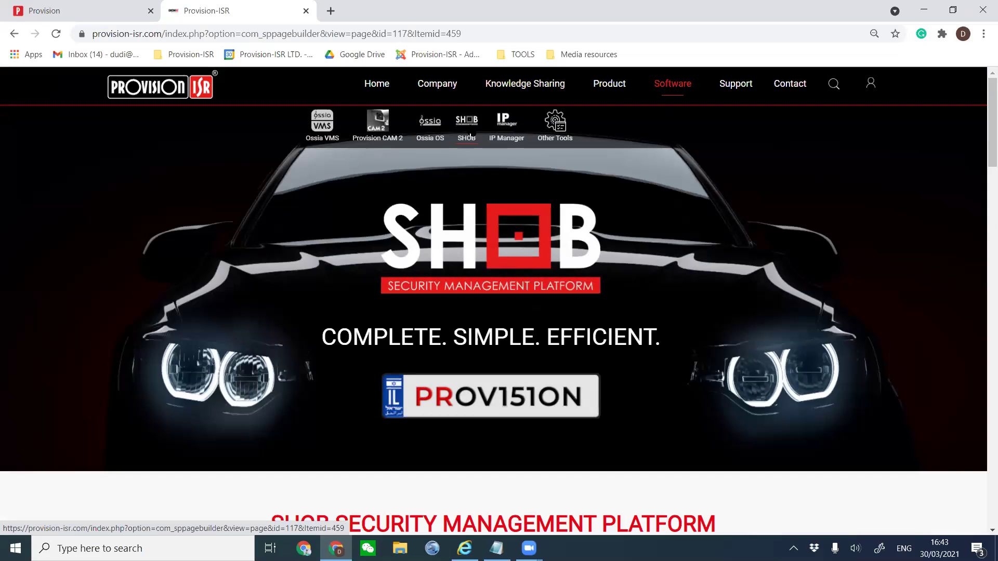
scroll(458, 251, down, 1)
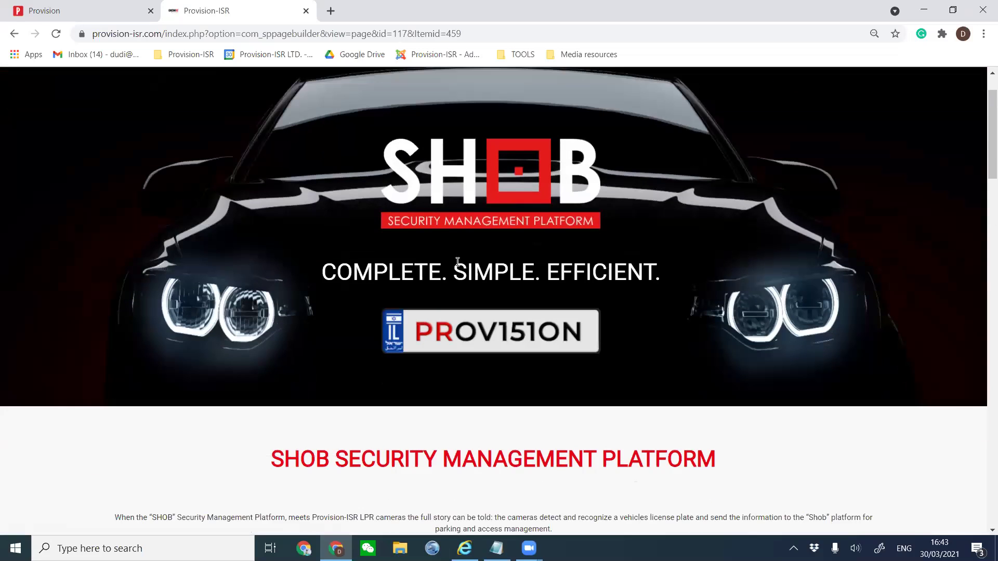
scroll(457, 262, down, 5)
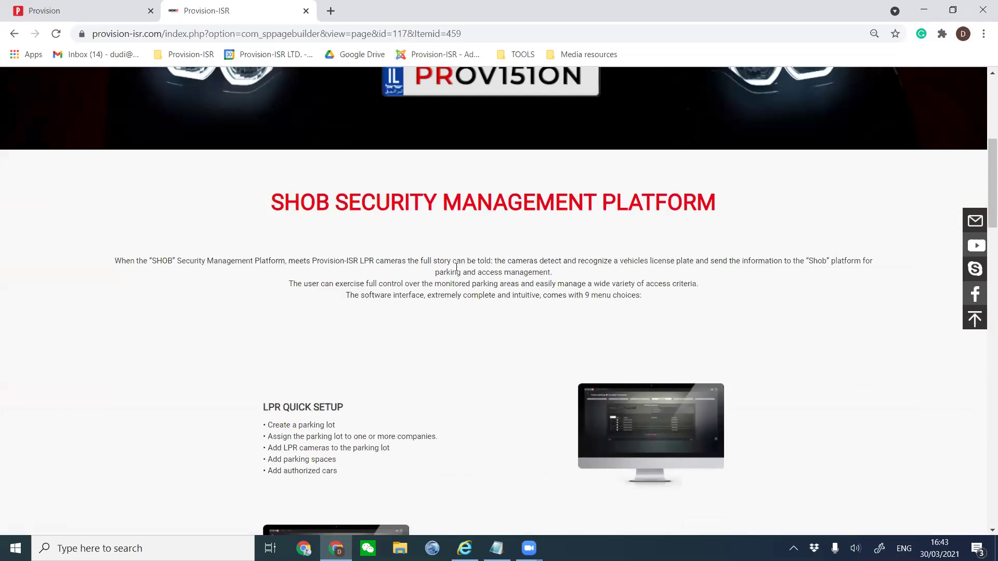
scroll(457, 267, down, 2)
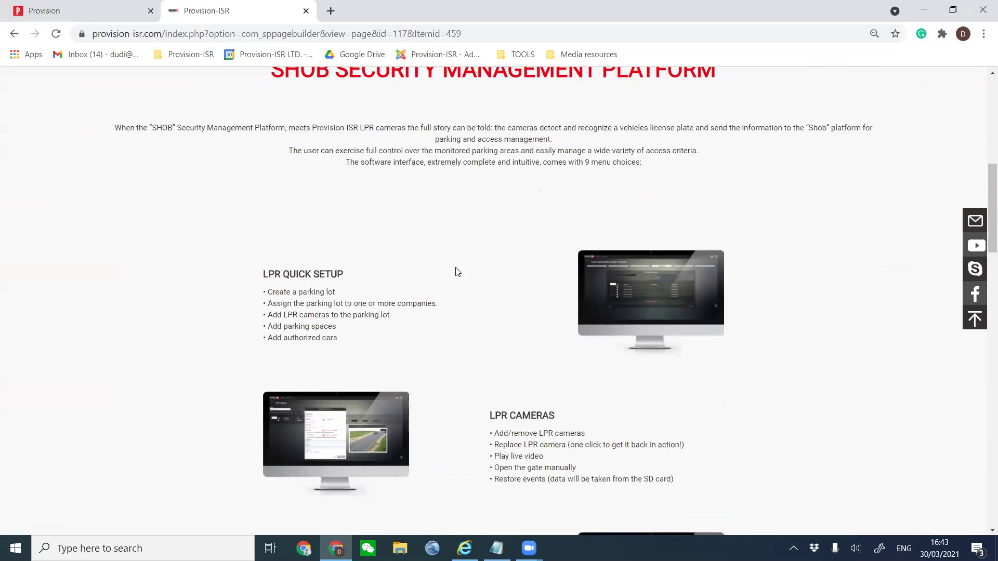
key(ctrl+plus)
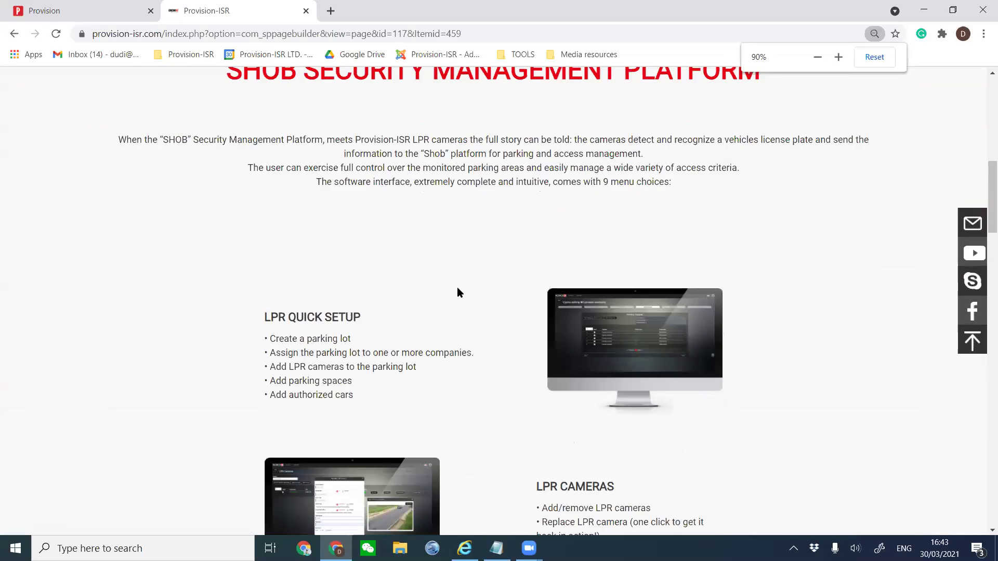
Scroll through SHOB's feature sections down to the LPR solutions links.
scroll(457, 287, up, 1)
scroll(456, 320, down, 5)
scroll(460, 331, down, 4)
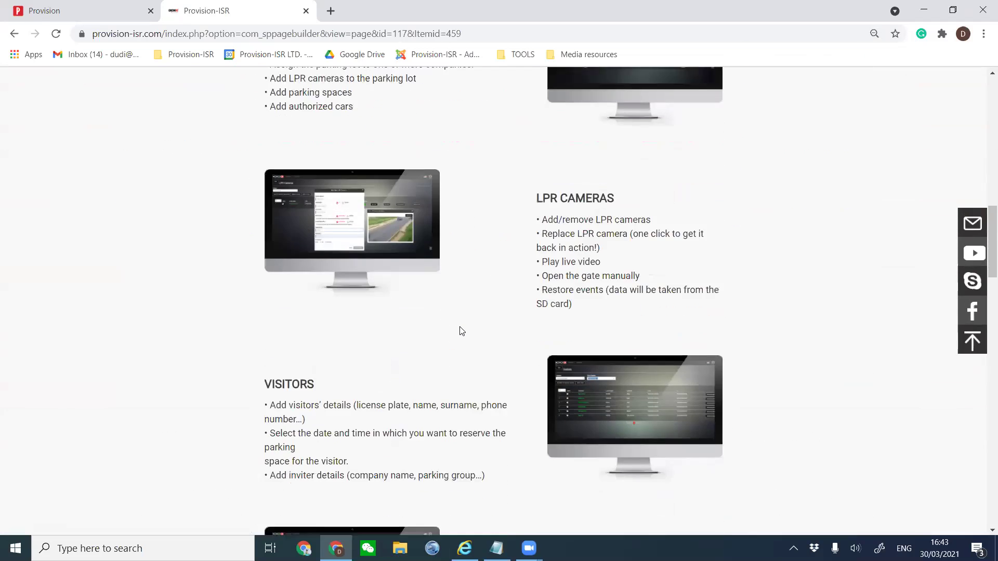
scroll(460, 326, down, 2)
scroll(460, 326, down, 2)
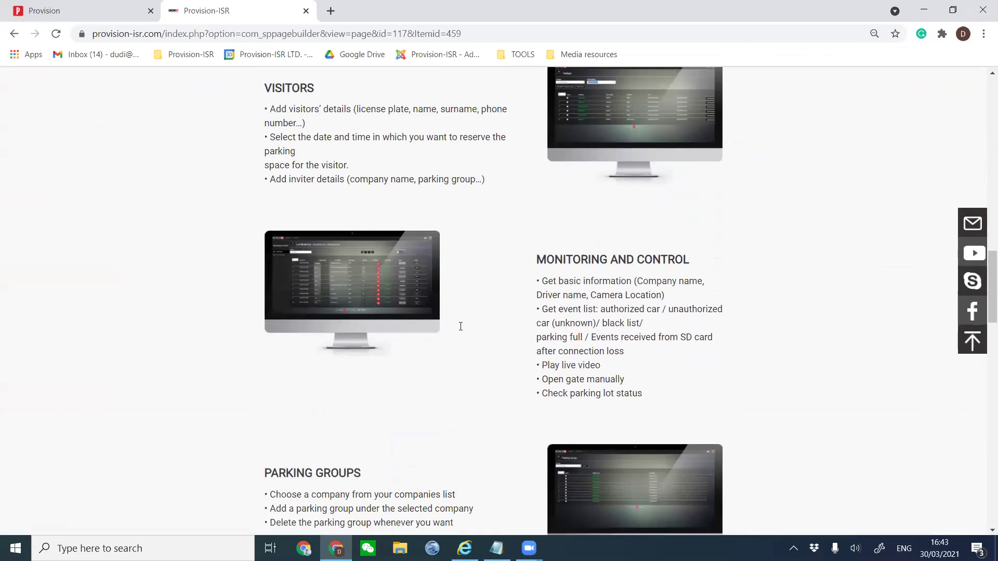
scroll(460, 331, down, 6)
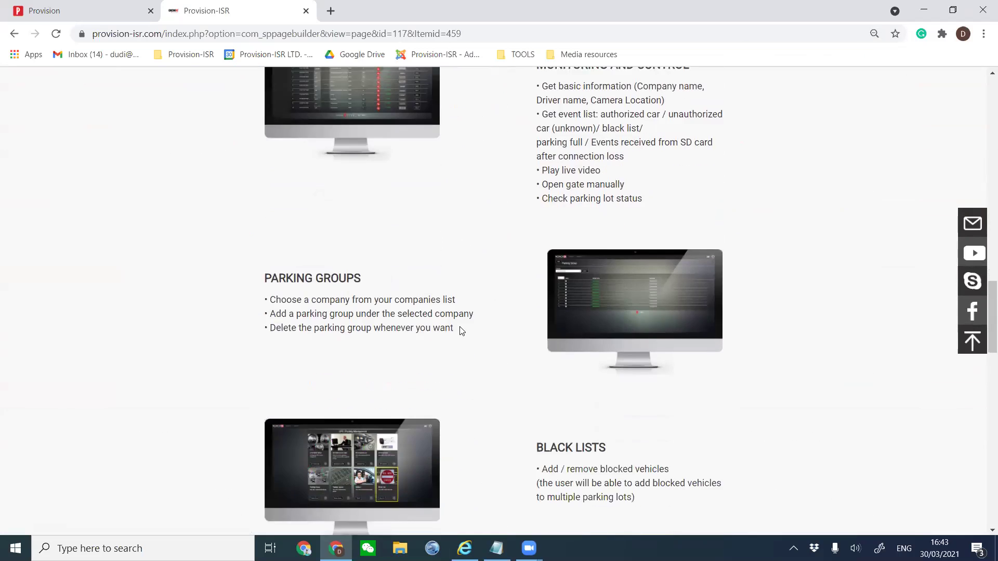
scroll(460, 331, down, 5)
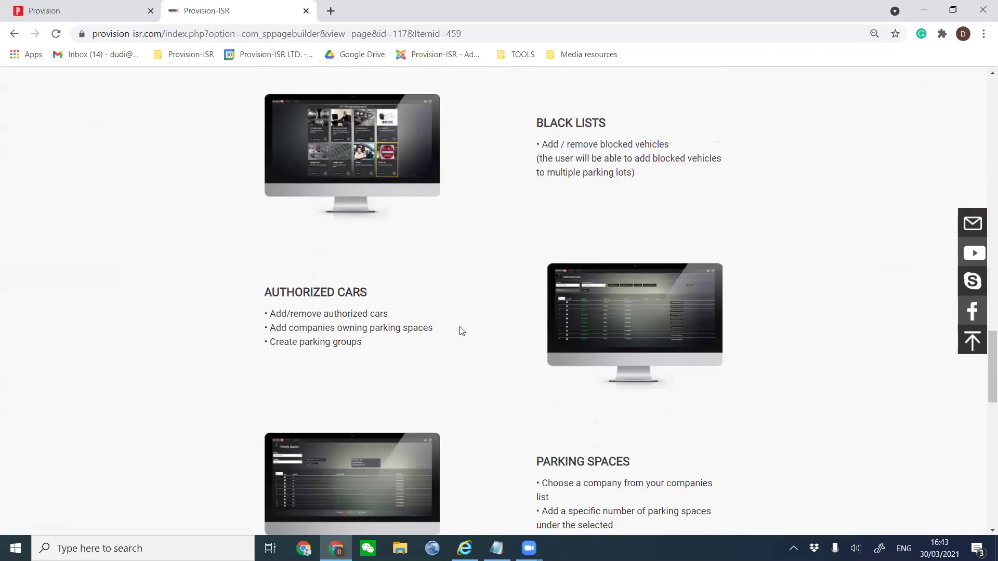
scroll(459, 331, down, 7)
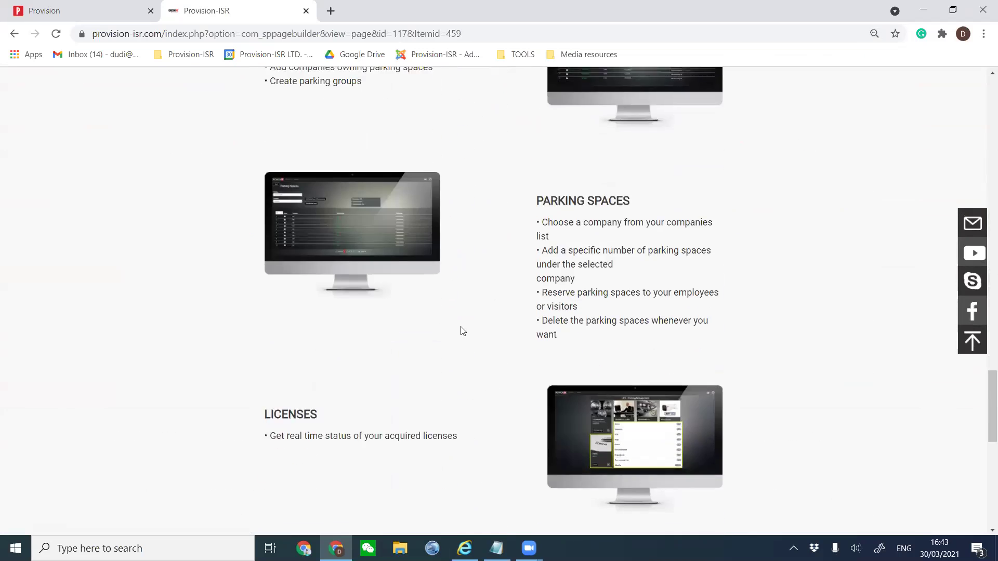
scroll(460, 331, down, 1)
scroll(462, 331, down, 1)
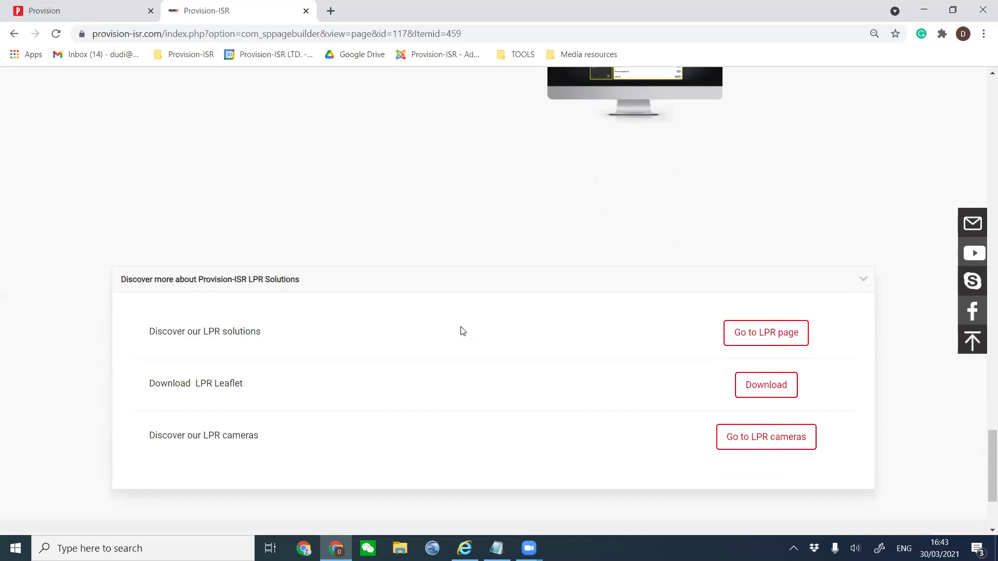
scroll(463, 331, down, 1)
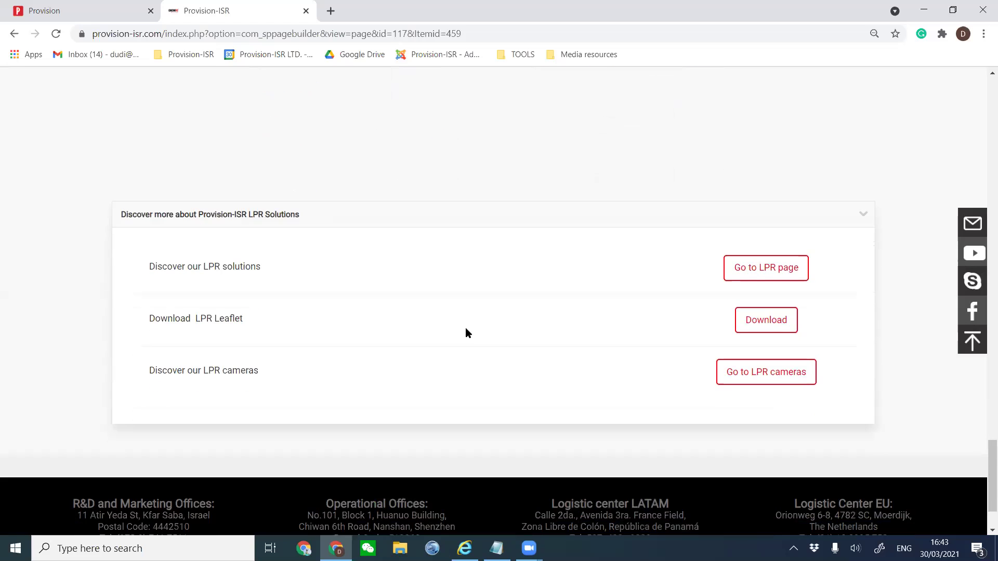